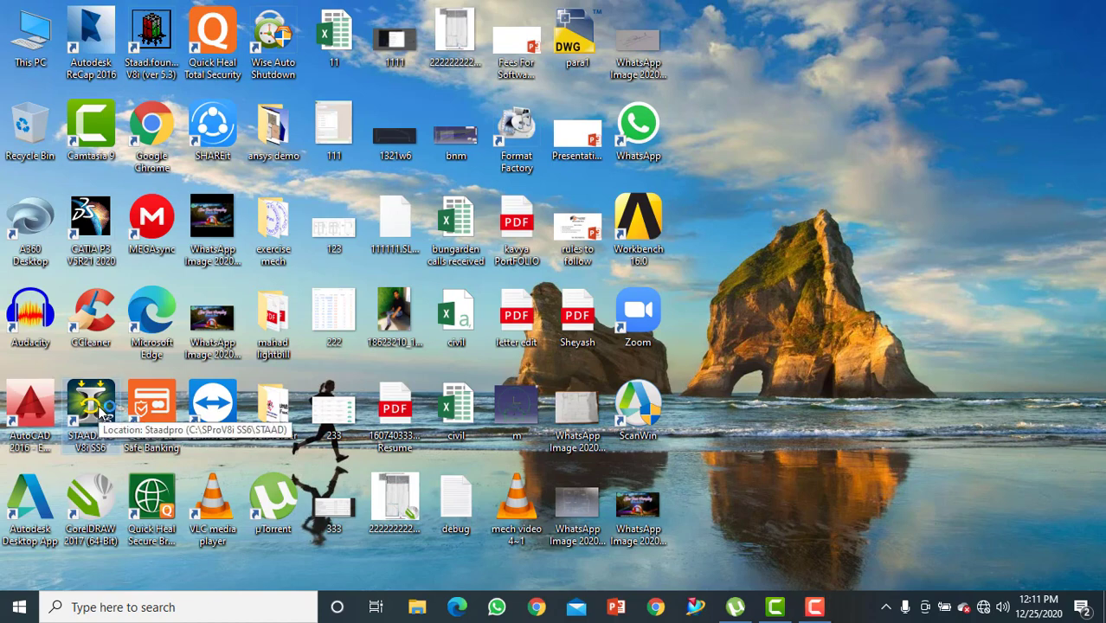
Launch STAAD.Pro V8i and create a Space project named "wind definition" in meters and kilonewtons, starting in Add Beam mode
{"action": "double_click", "coordinate": [93, 407]}
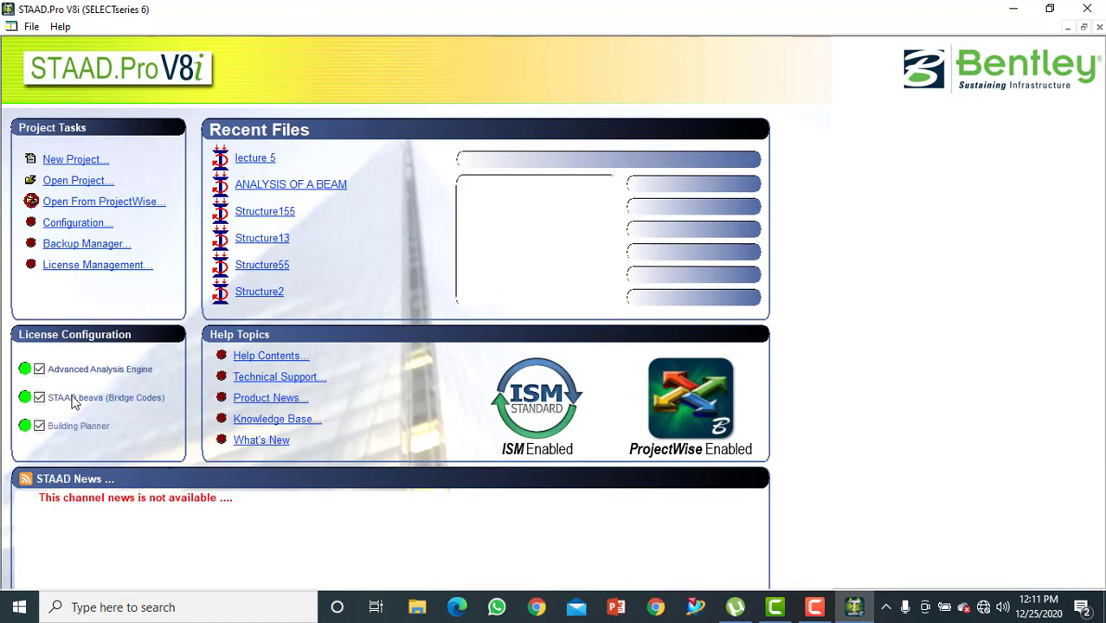
{"action": "left_click", "coordinate": [77, 160]}
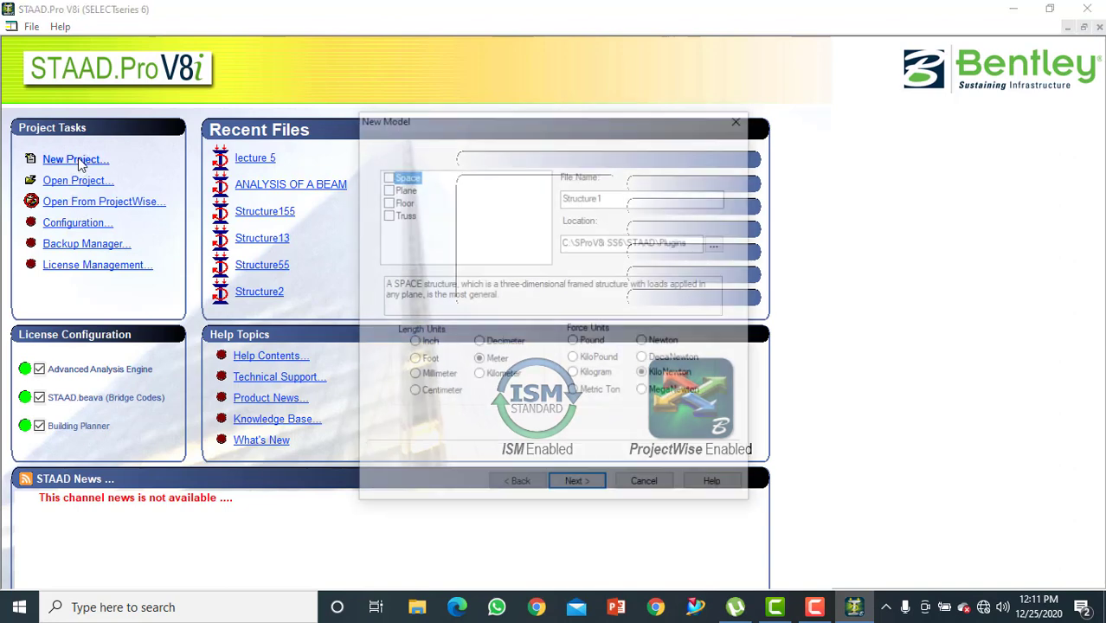
{"action": "left_click", "coordinate": [385, 176]}
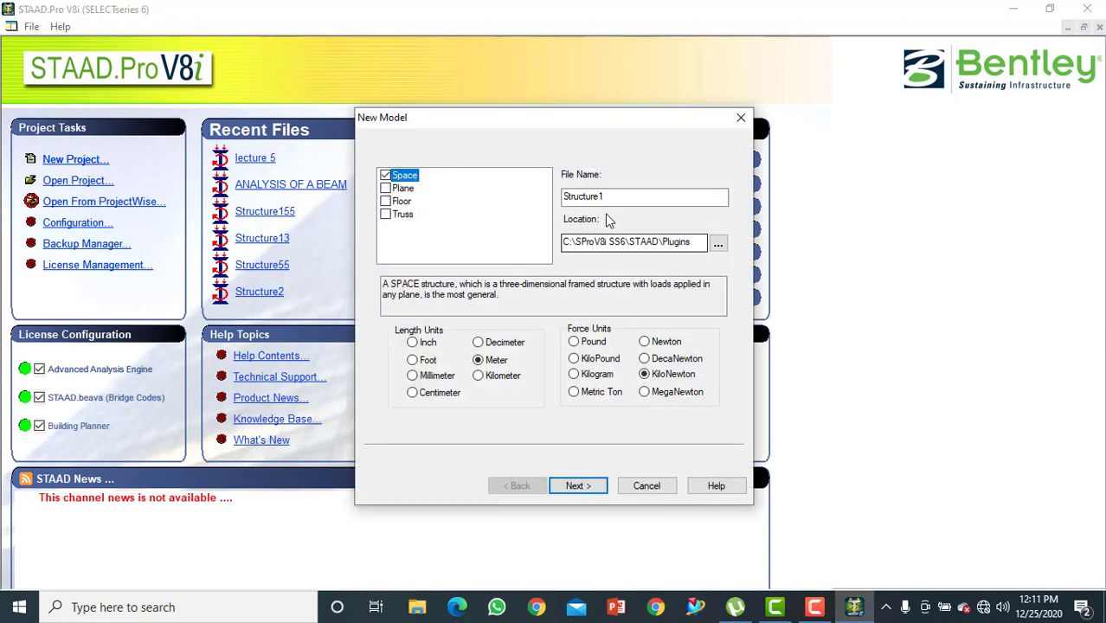
{"action": "double_click", "coordinate": [620, 198]}
{"action": "type", "text": "wind d"}
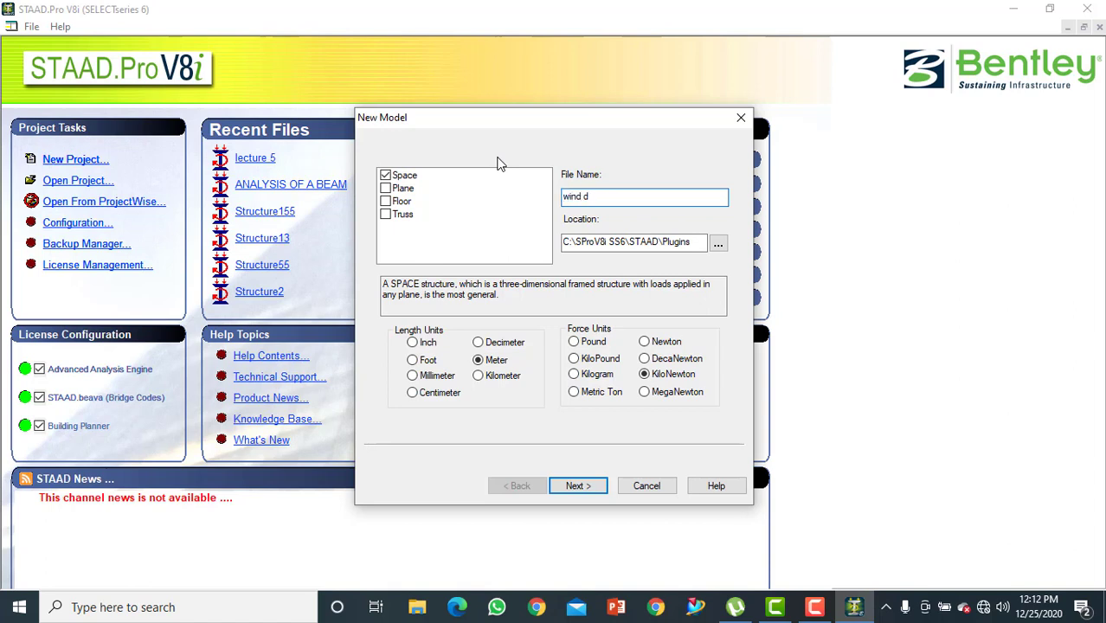
{"action": "type", "text": "wfinition"}
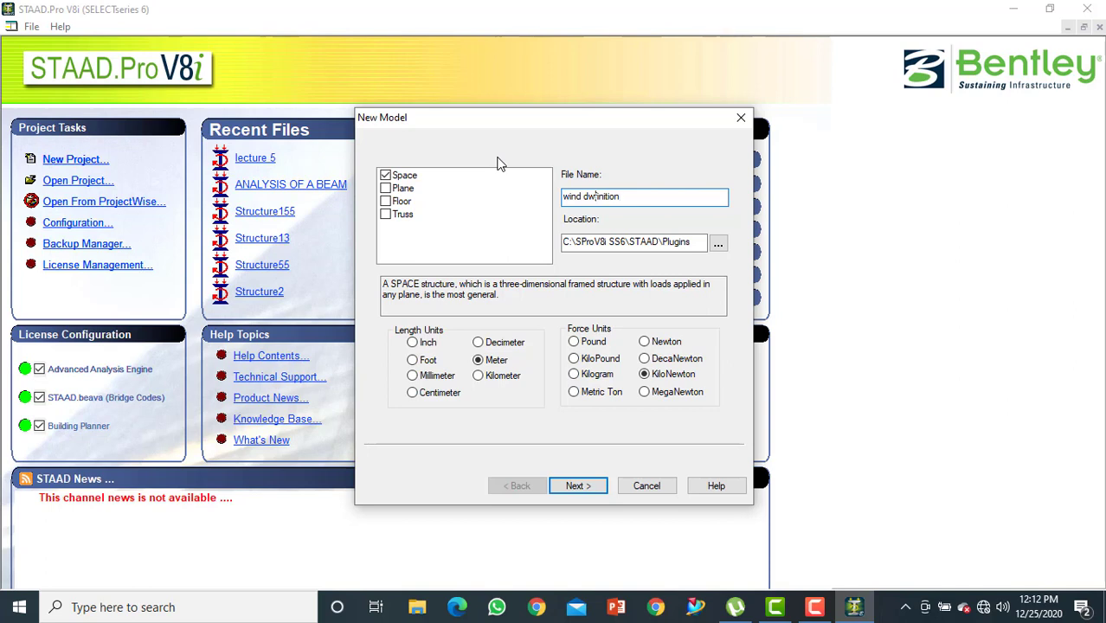
{"action": "key", "text": "BackSpace"}
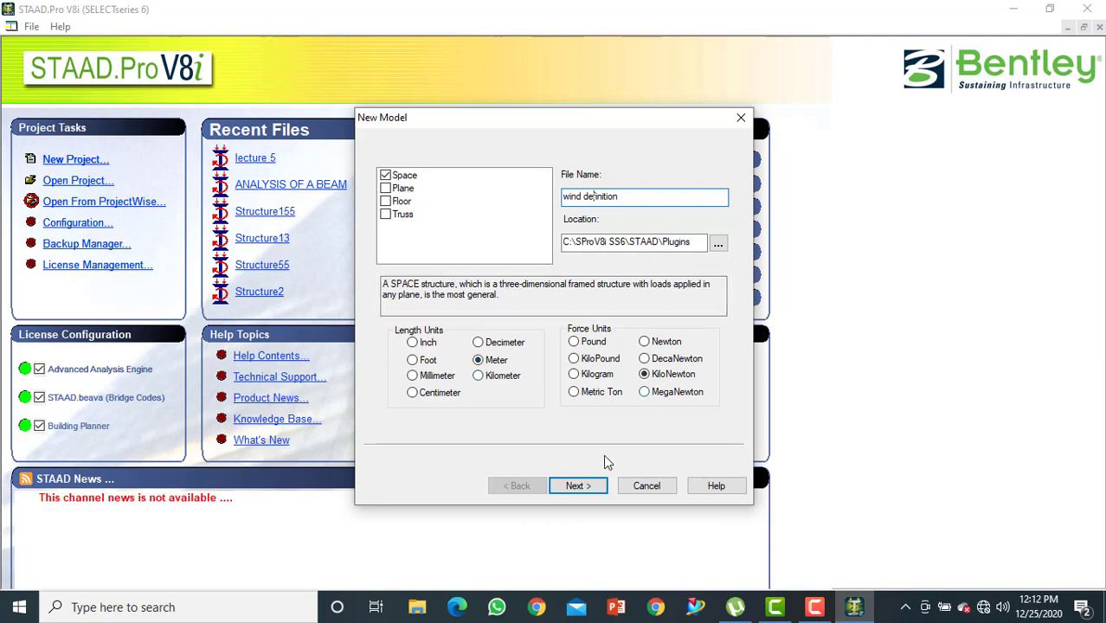
{"action": "left_click", "coordinate": [578, 486]}
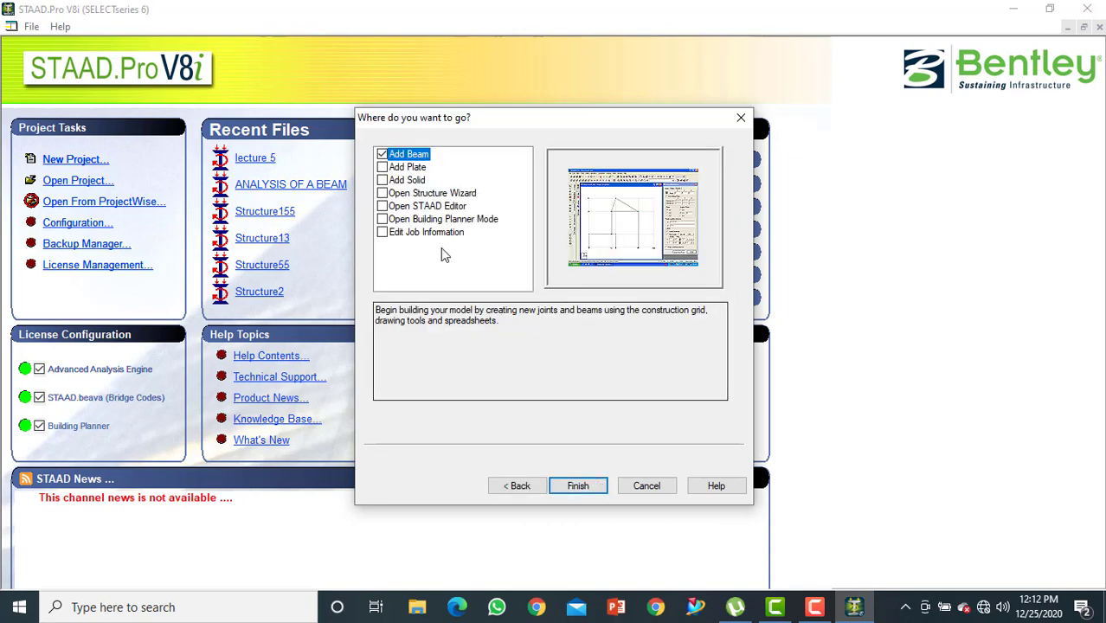
{"action": "left_click", "coordinate": [578, 486]}
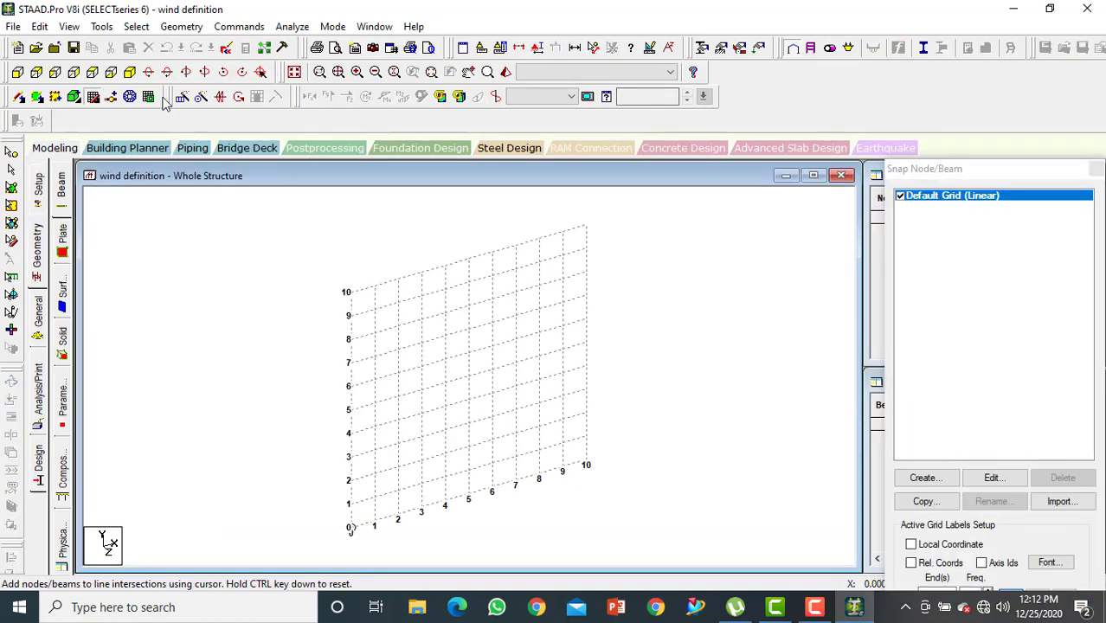
Generate a Bay Frame in the Structure Wizard, 15 m long, 33 m high and 15 m wide, with 5, 11 and 5 bays respectively
{"action": "left_click", "coordinate": [180, 27]}
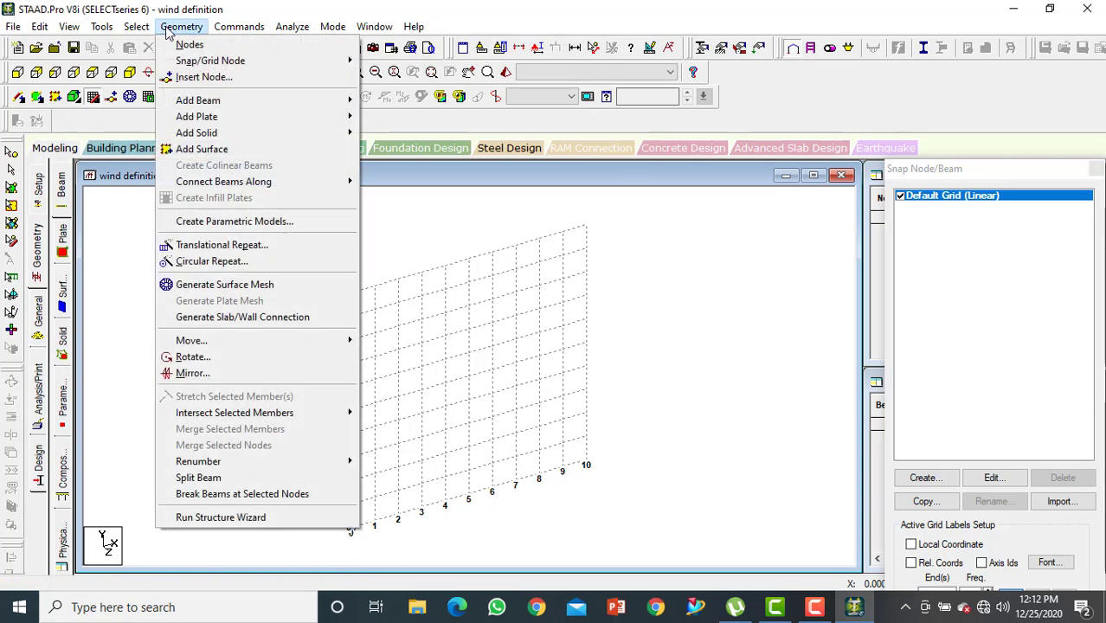
{"action": "left_click", "coordinate": [218, 517]}
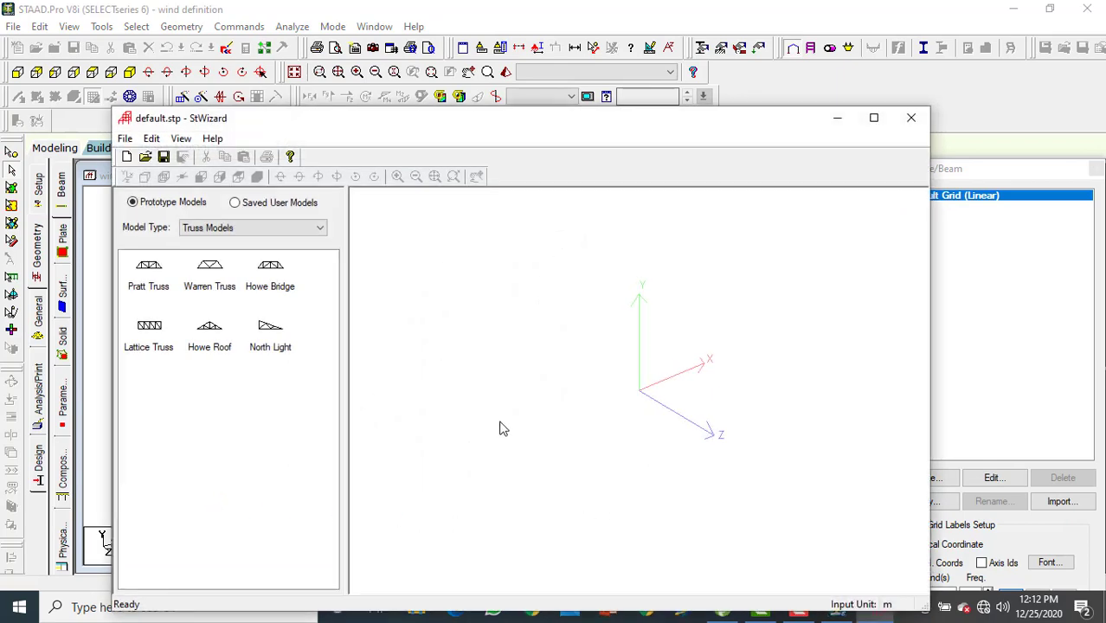
{"action": "left_click", "coordinate": [317, 228]}
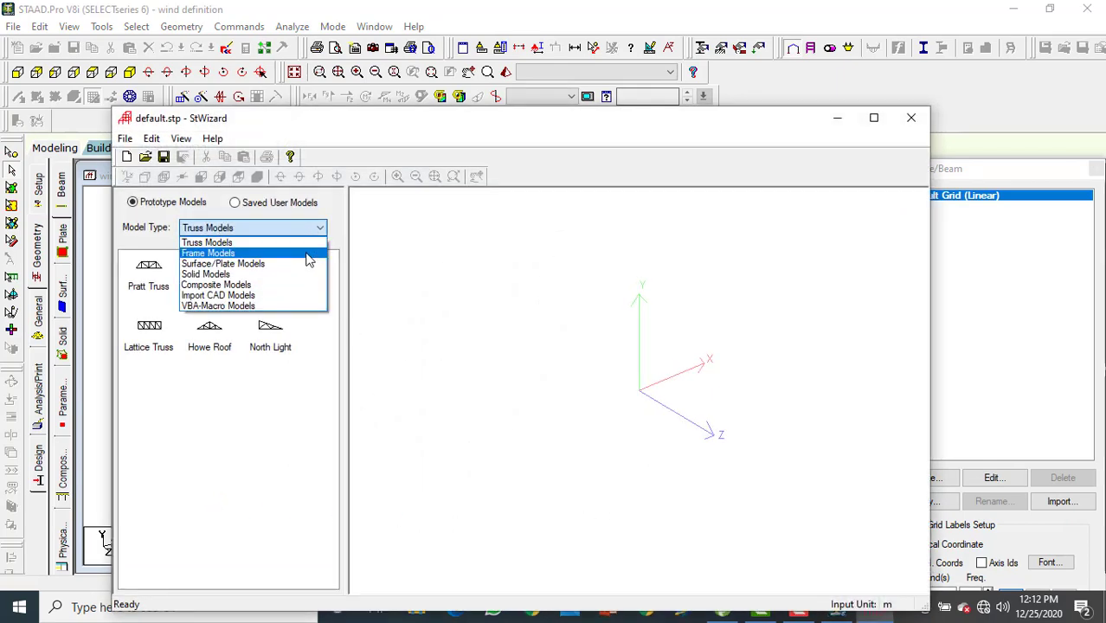
{"action": "left_click", "coordinate": [307, 254]}
{"action": "left_click", "coordinate": [156, 270]}
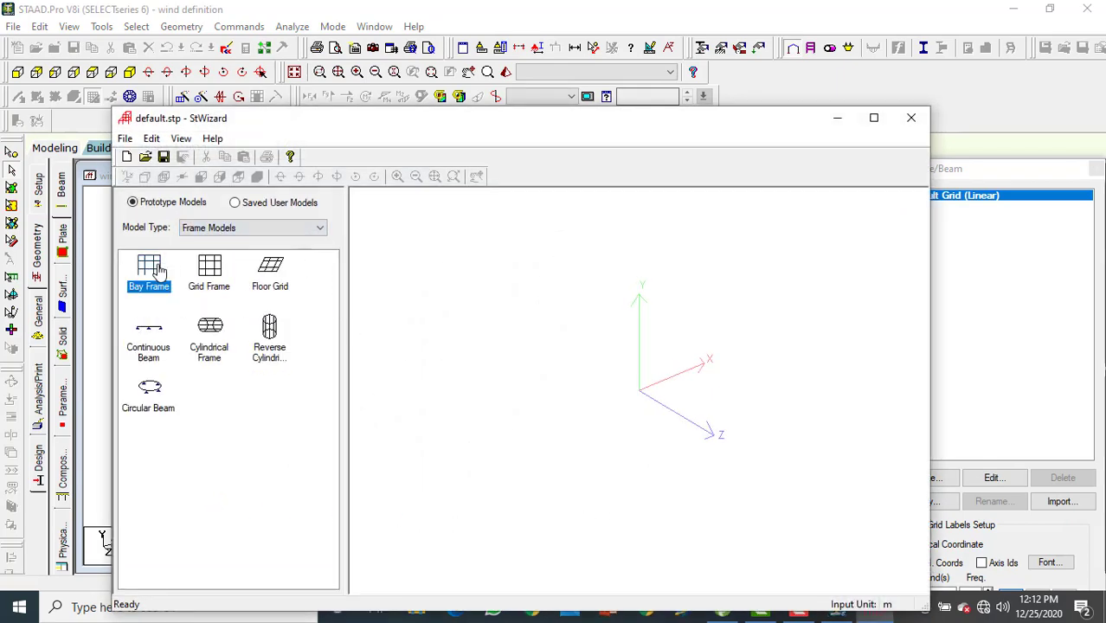
{"action": "double_click", "coordinate": [160, 271]}
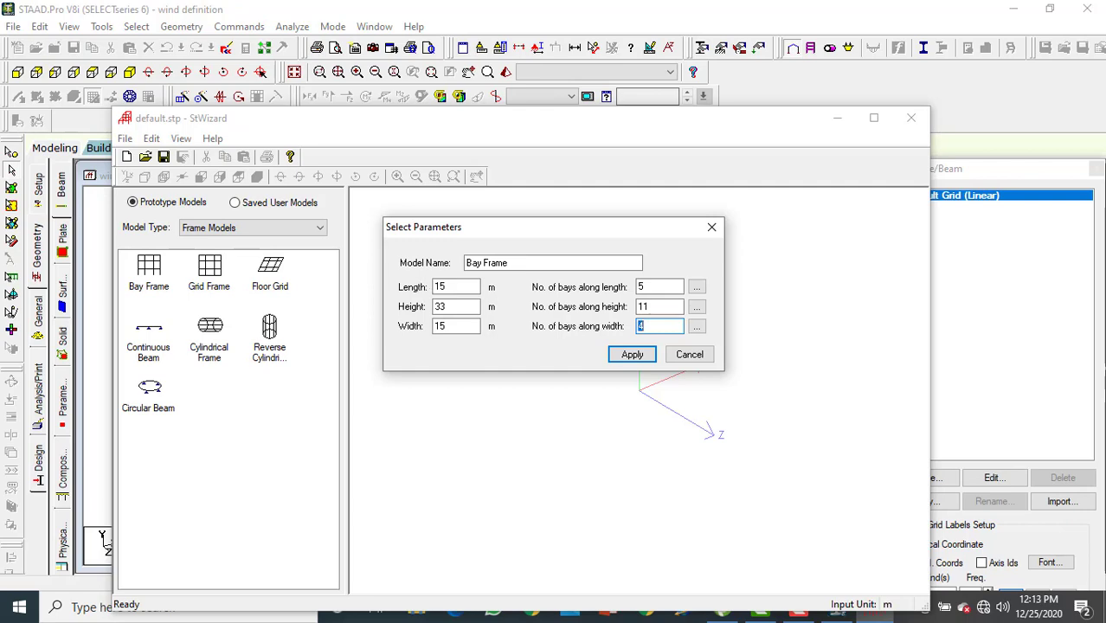
{"action": "left_click", "coordinate": [632, 354]}
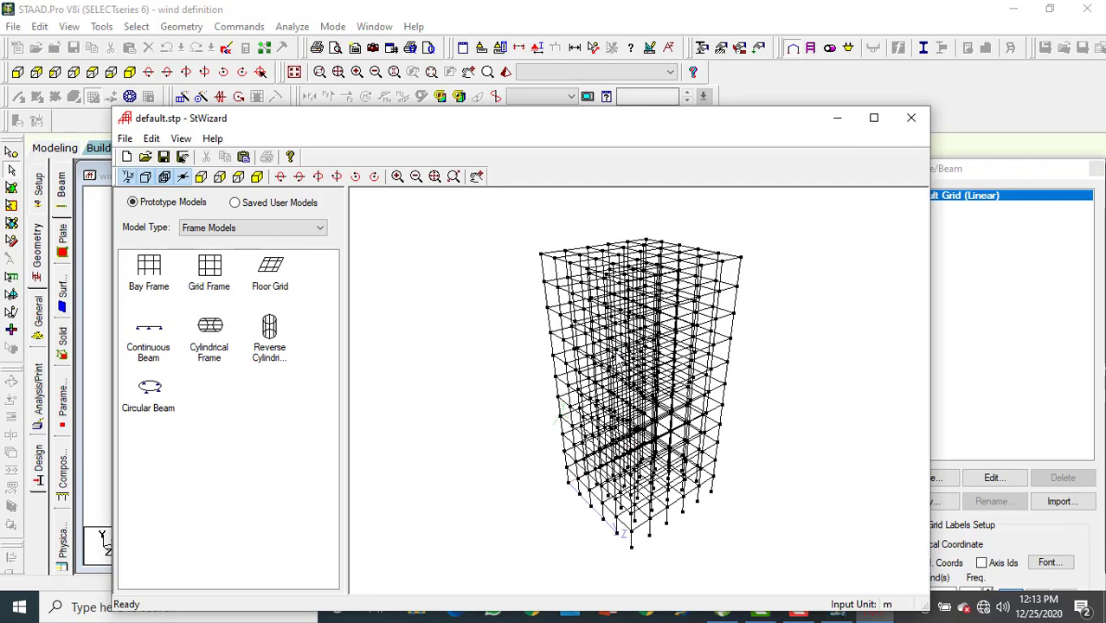
Transfer the bay frame prototype from the wizard into the STAAD.Pro model and close the snap grid
{"action": "left_click", "coordinate": [152, 139]}
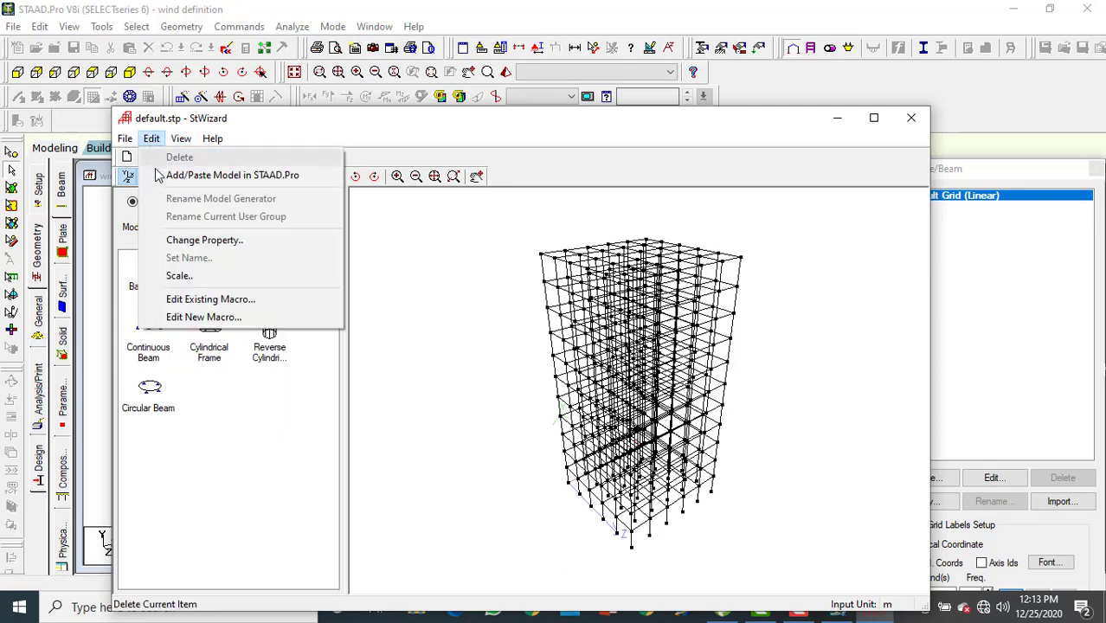
{"action": "left_click", "coordinate": [168, 177]}
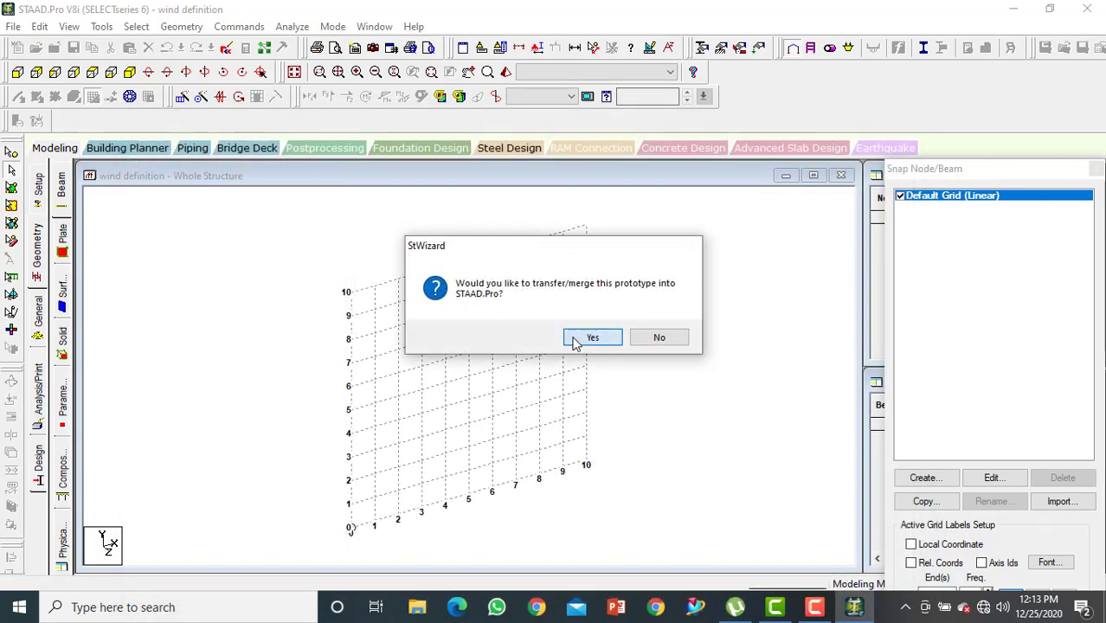
{"action": "left_click", "coordinate": [575, 337]}
{"action": "left_click", "coordinate": [636, 233]}
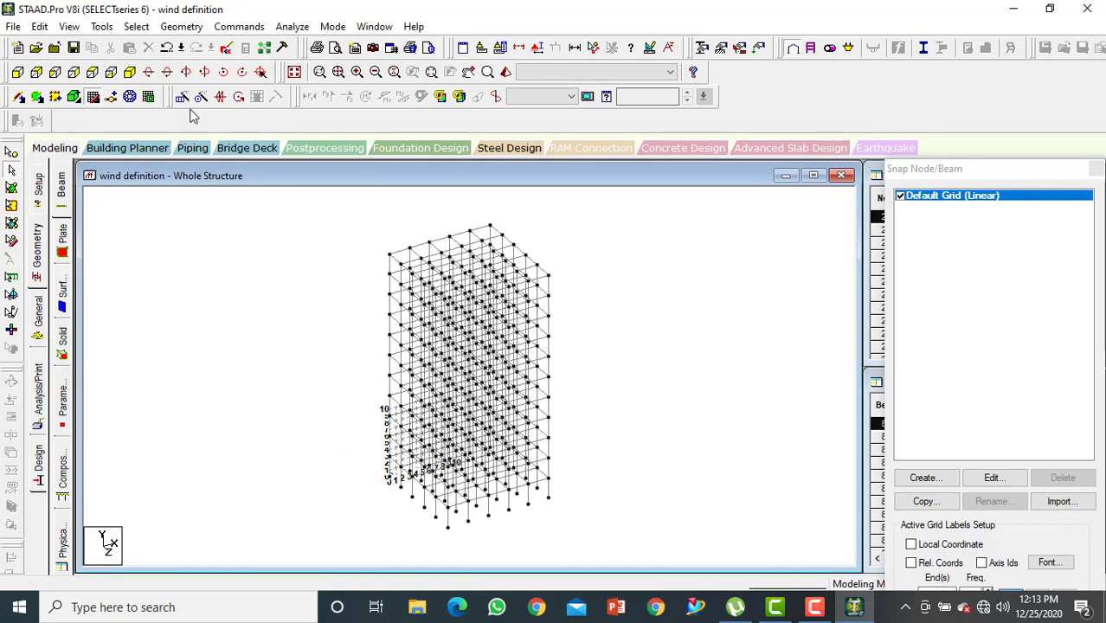
{"action": "left_click", "coordinate": [93, 98]}
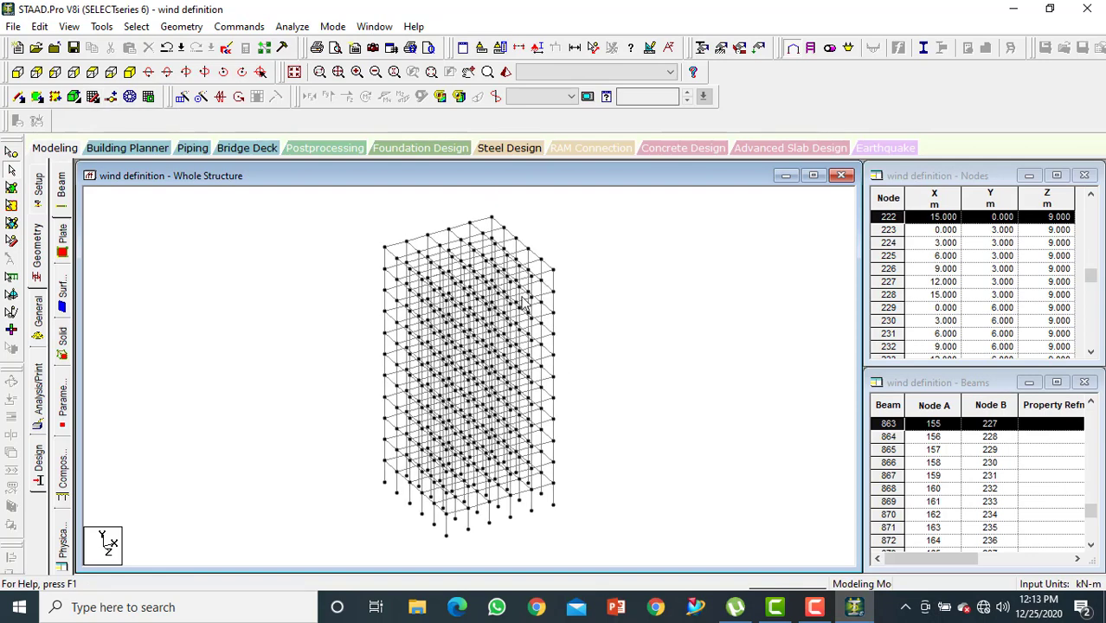
Isolate the lowest storey of the frame with a window section in front view and show it isometrically
{"action": "left_click", "coordinate": [18, 74]}
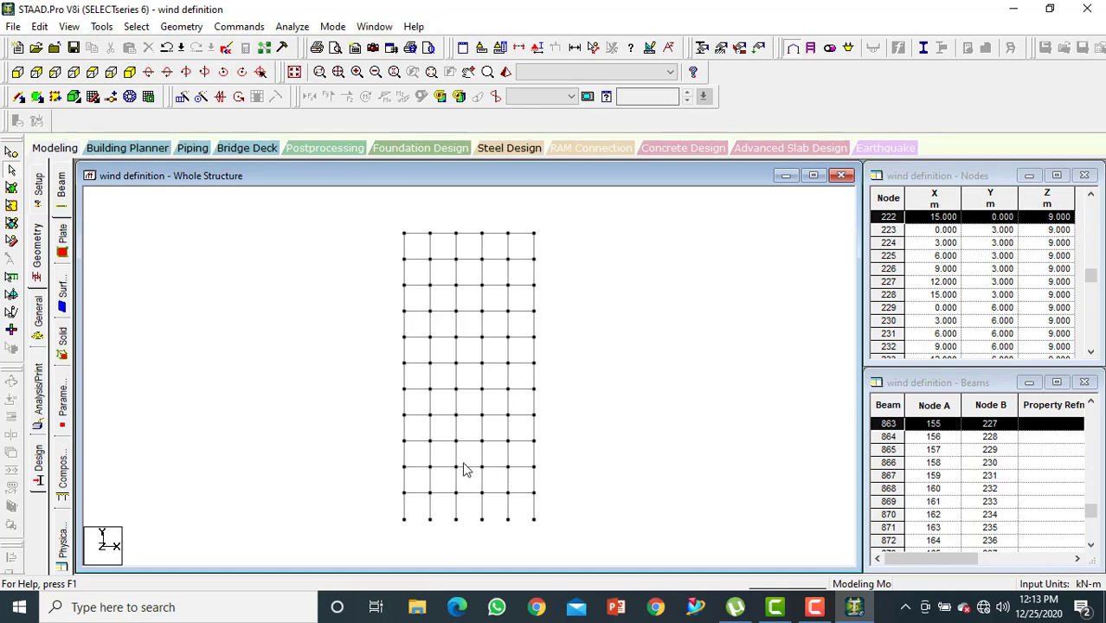
{"action": "left_click", "coordinate": [520, 48]}
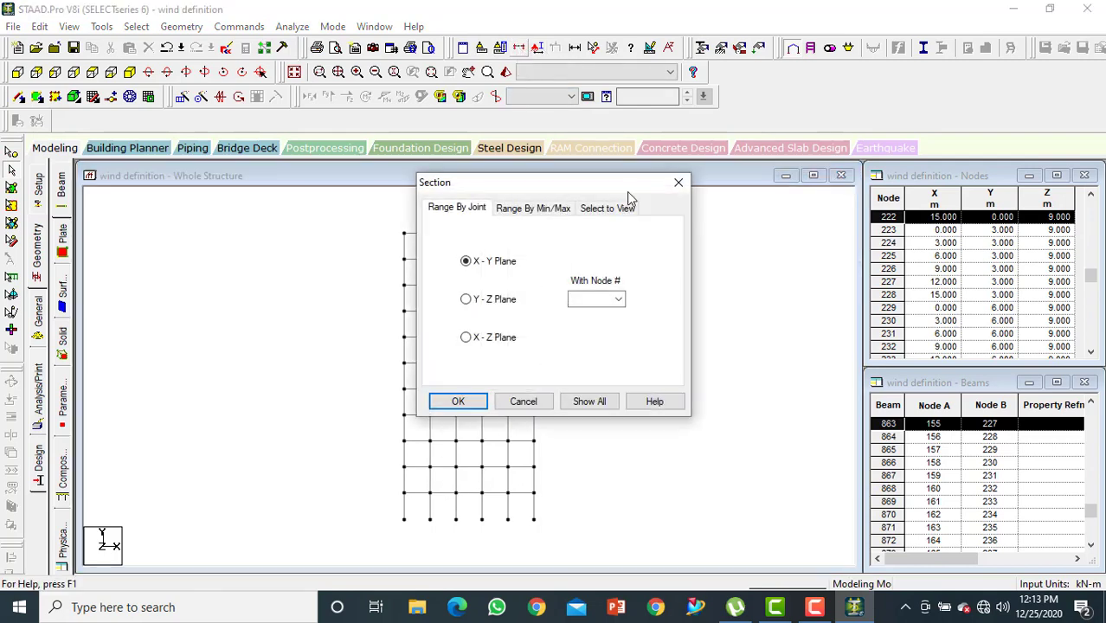
{"action": "left_click", "coordinate": [627, 210]}
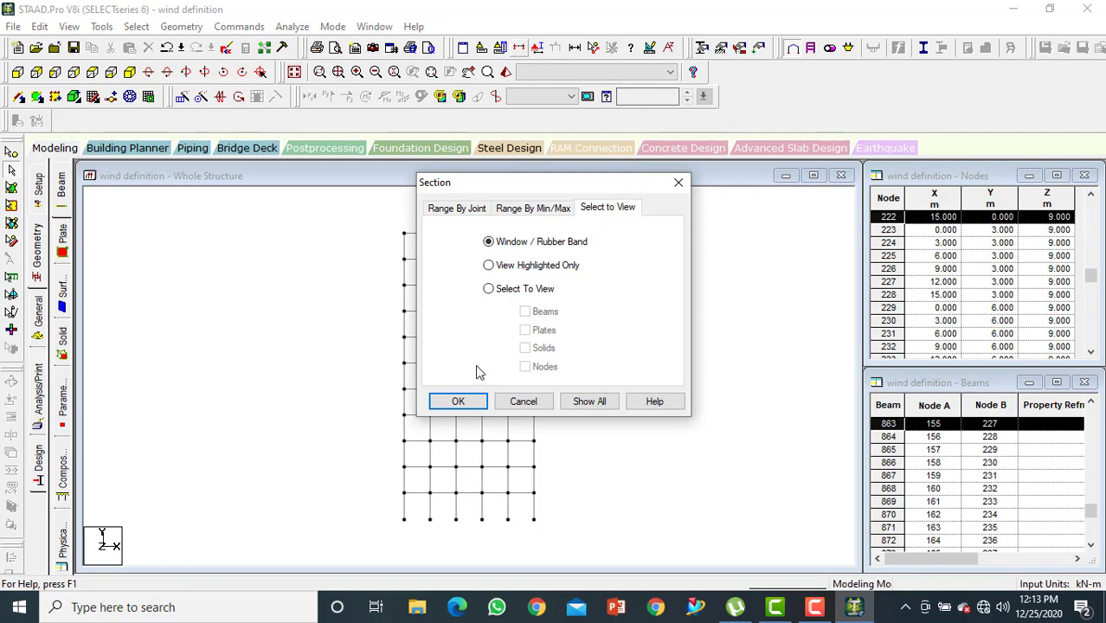
{"action": "left_click", "coordinate": [458, 402]}
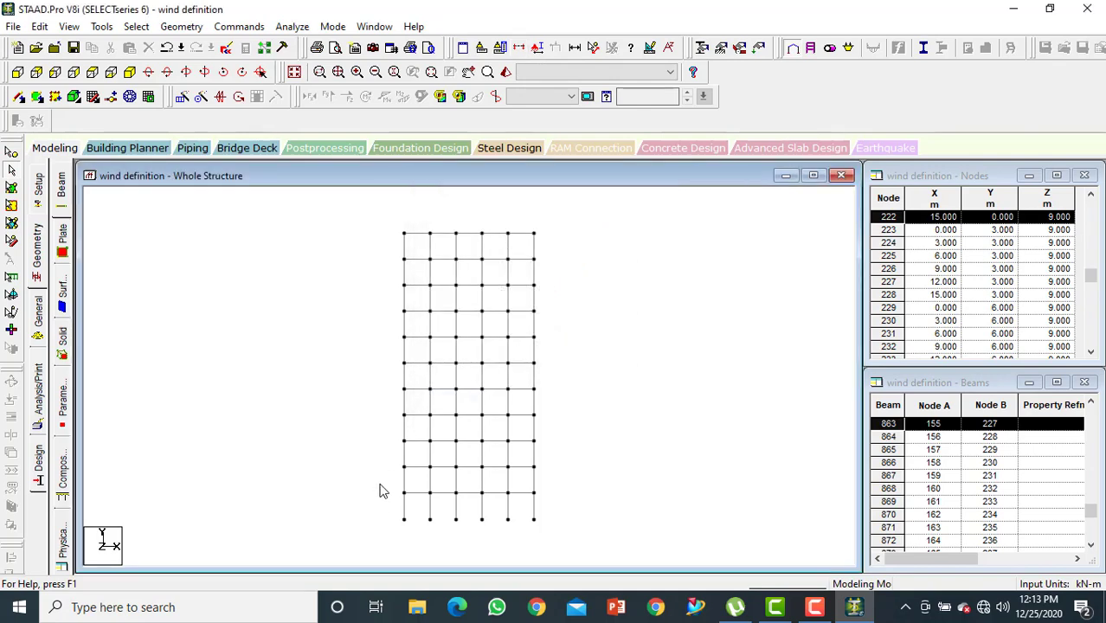
{"action": "left_click_drag", "start_coordinate": [379, 491], "coordinate": [573, 542]}
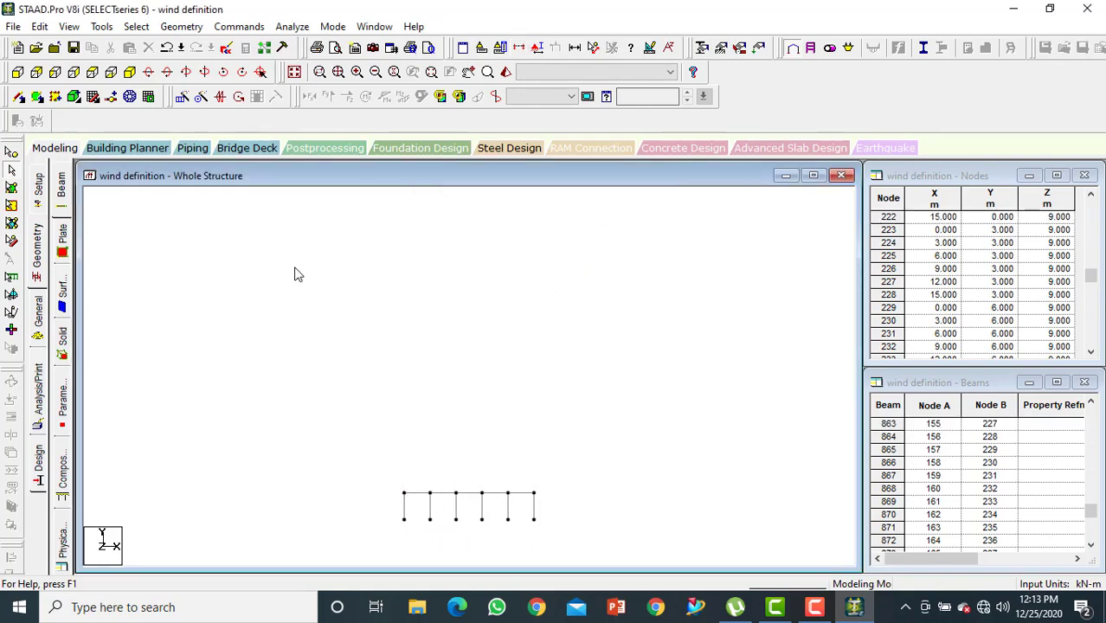
{"action": "left_click", "coordinate": [130, 72]}
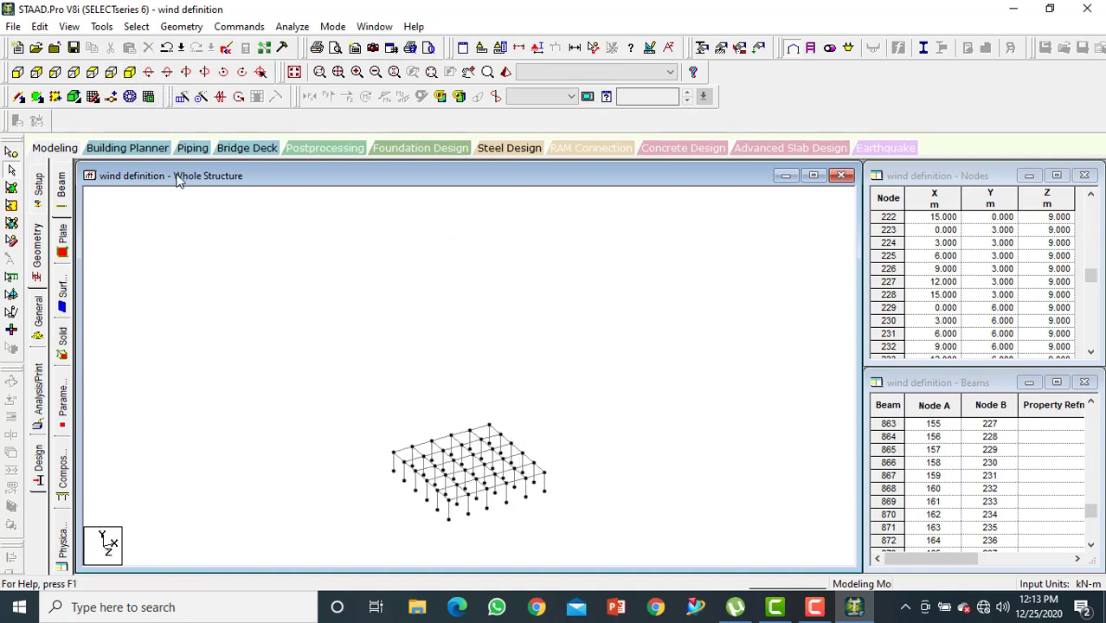
Add a four-noded plate spanning the outer corner nodes of the isolated storey's floor level
{"action": "left_click", "coordinate": [37, 97]}
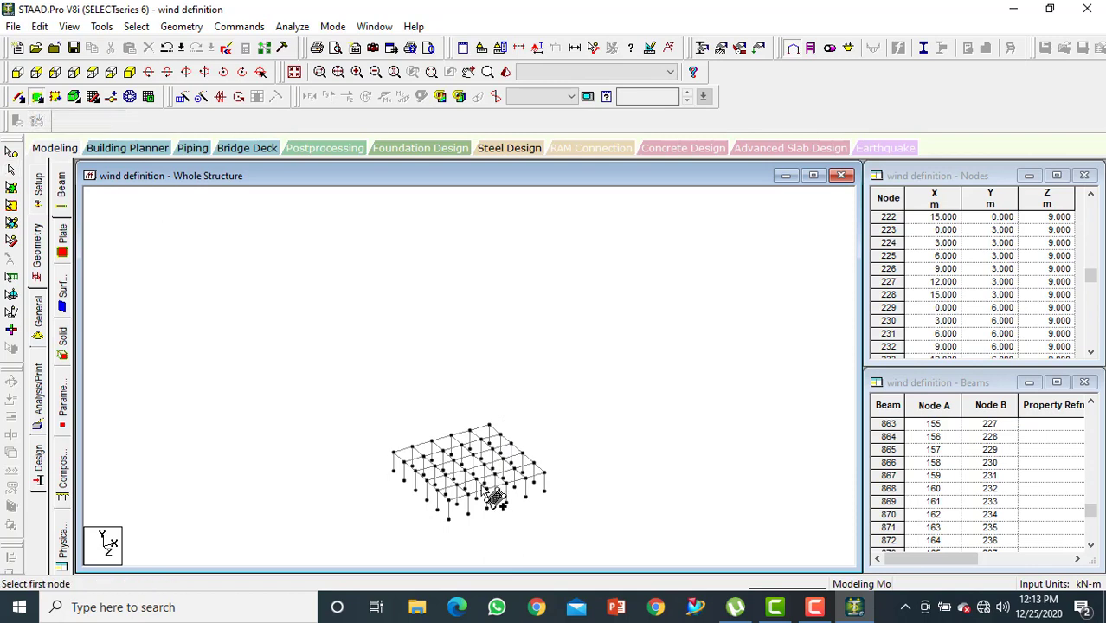
{"action": "left_click", "coordinate": [402, 461]}
{"action": "left_click", "coordinate": [502, 447]}
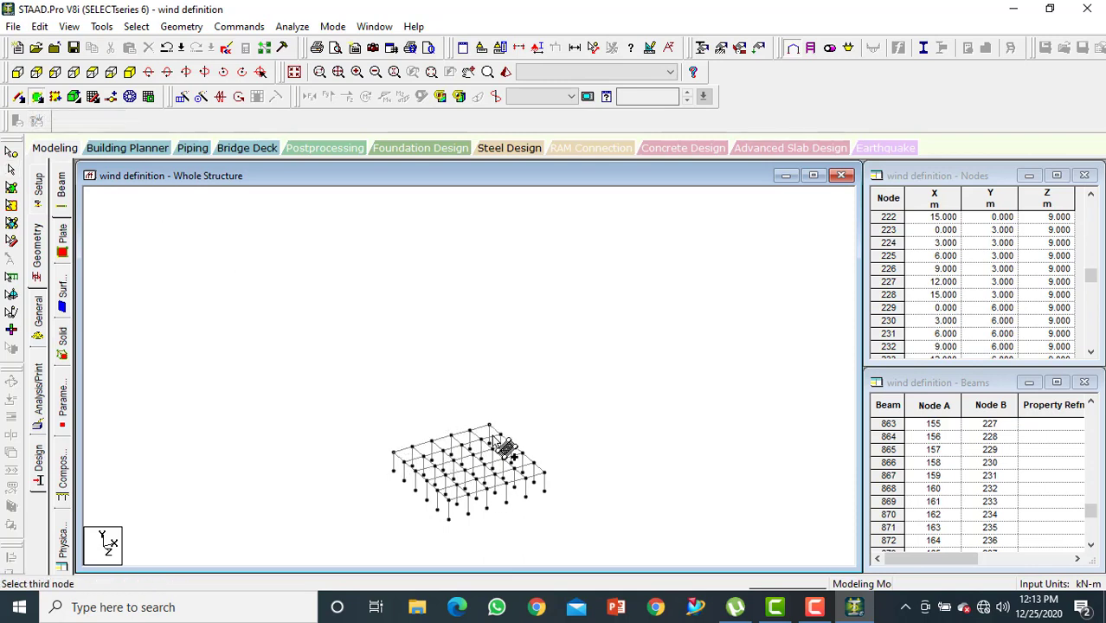
{"action": "left_click", "coordinate": [543, 474]}
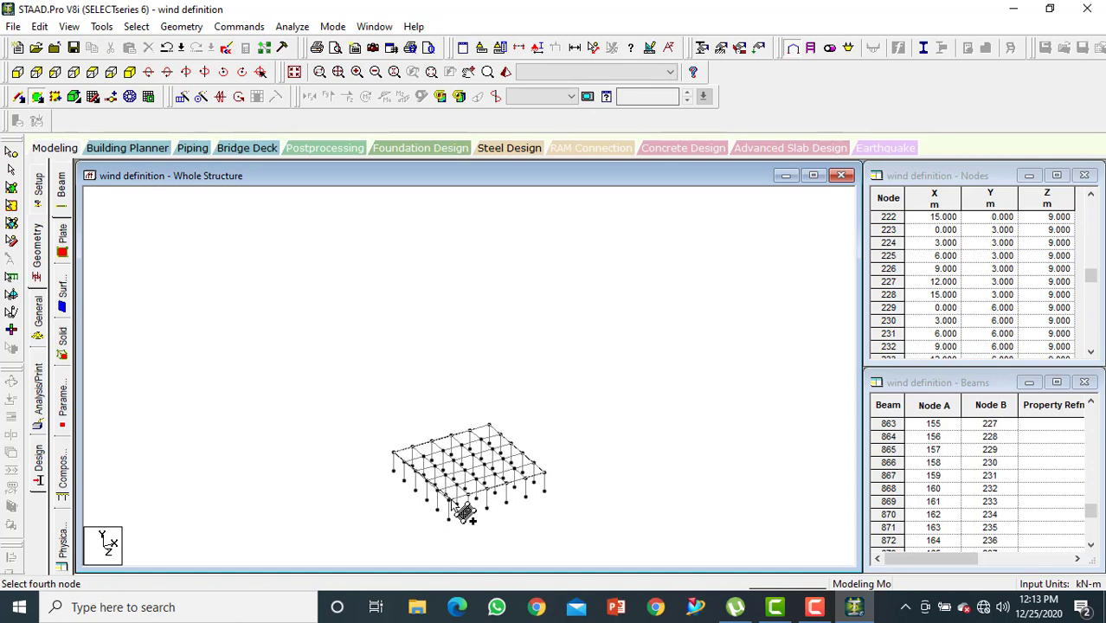
{"action": "left_click", "coordinate": [452, 500]}
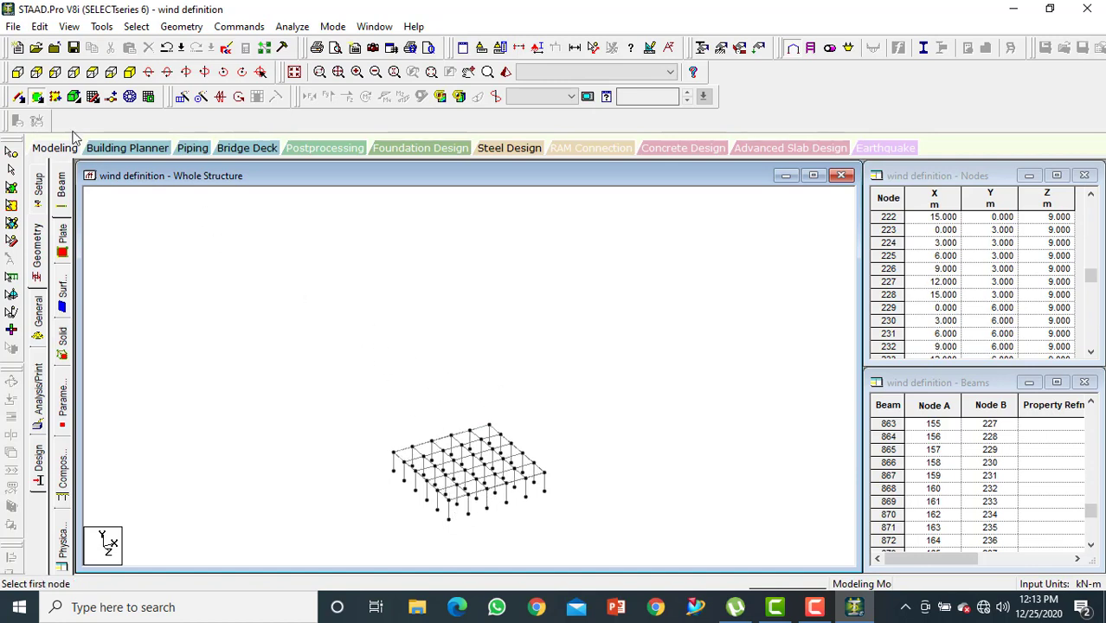
Display the whole structure and repeat the first-floor plate along Y with 10 steps at 3 m spacing
{"action": "left_click", "coordinate": [11, 187]}
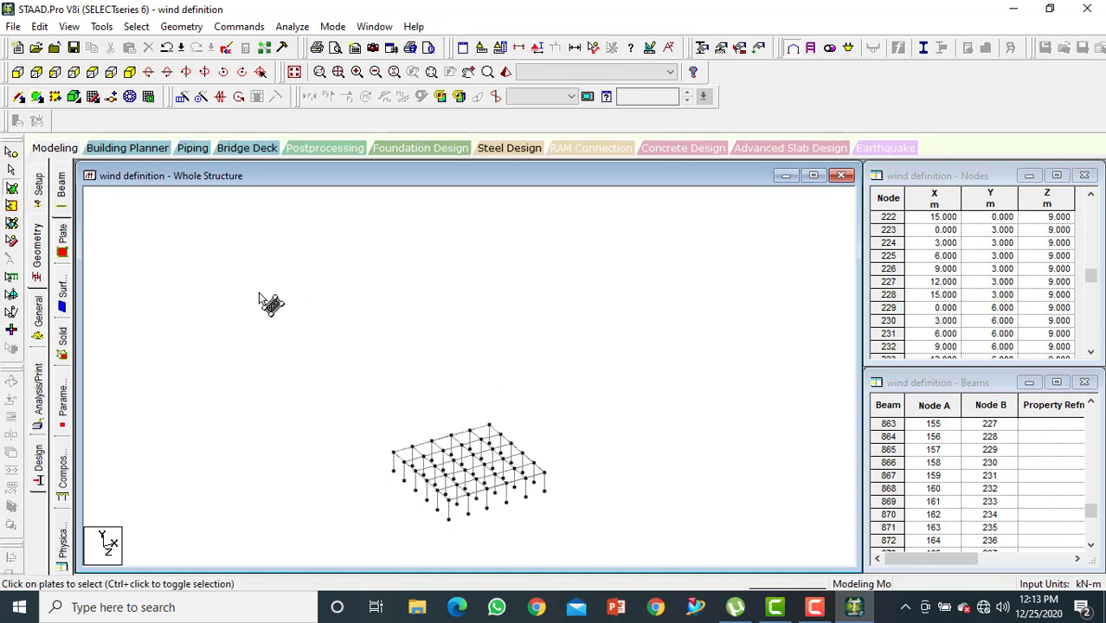
{"action": "left_click", "coordinate": [295, 72]}
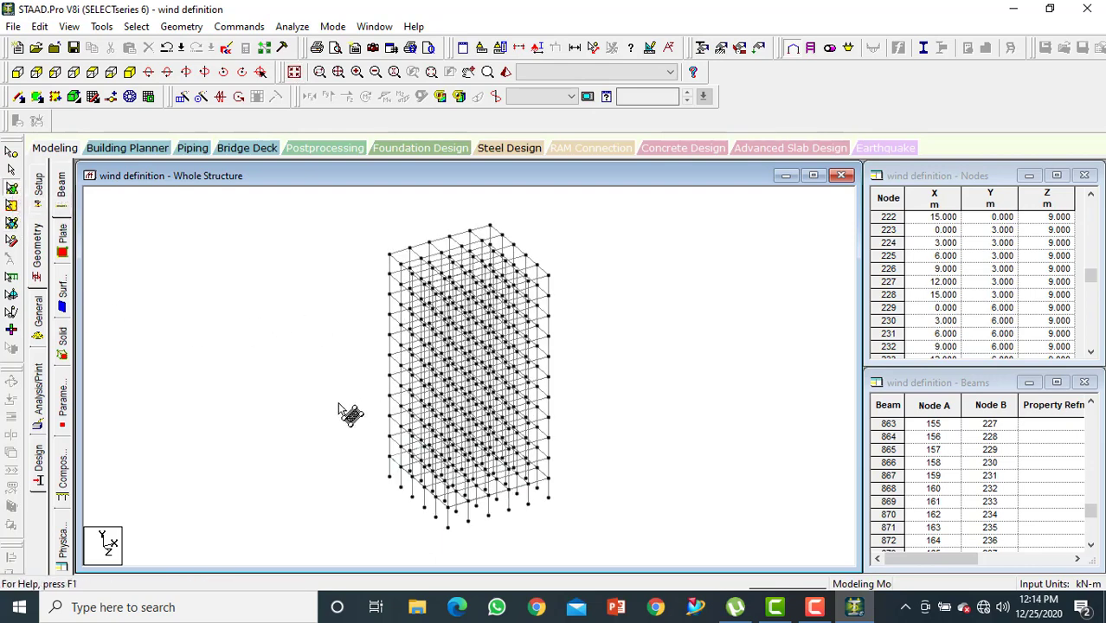
{"action": "left_click_drag", "start_coordinate": [337, 402], "coordinate": [648, 536]}
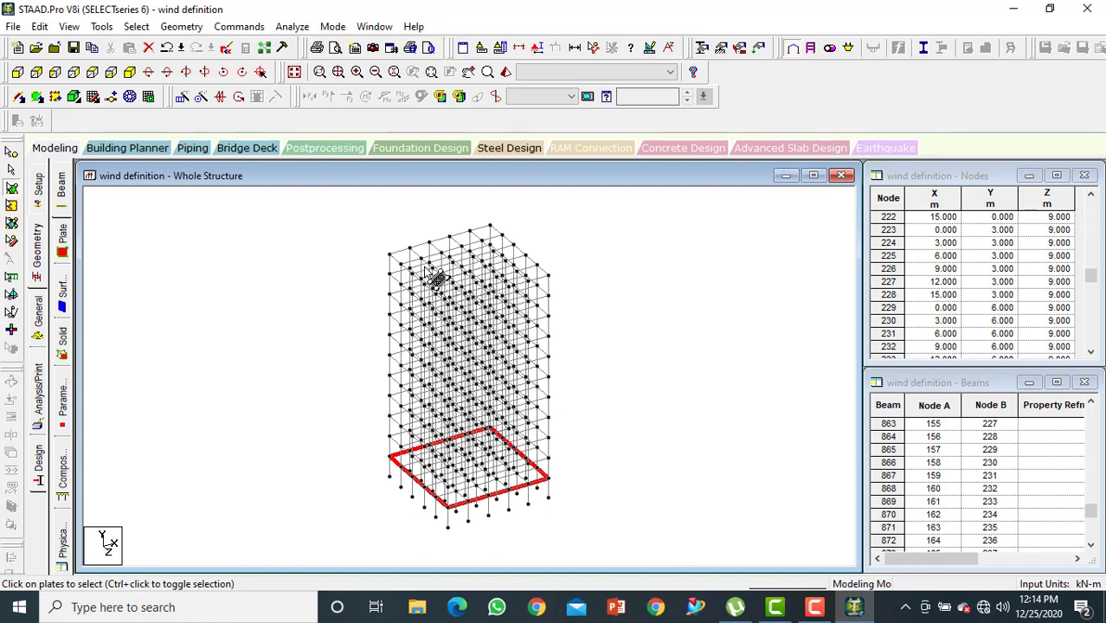
{"action": "left_click", "coordinate": [185, 98]}
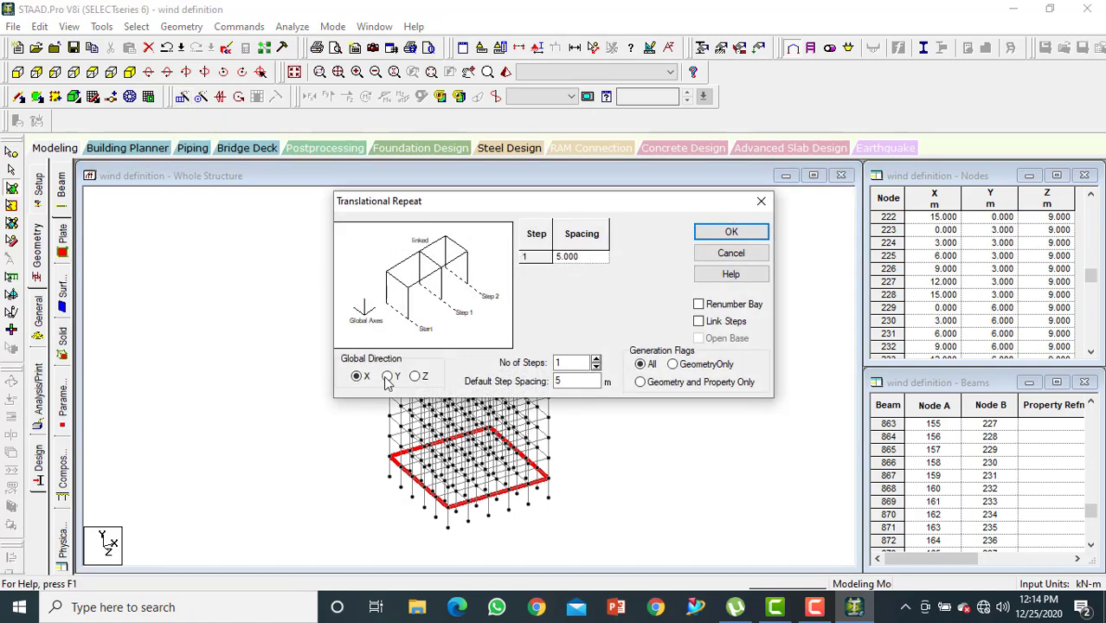
{"action": "left_click", "coordinate": [388, 377]}
{"action": "left_click_drag", "start_coordinate": [574, 380], "coordinate": [509, 373]}
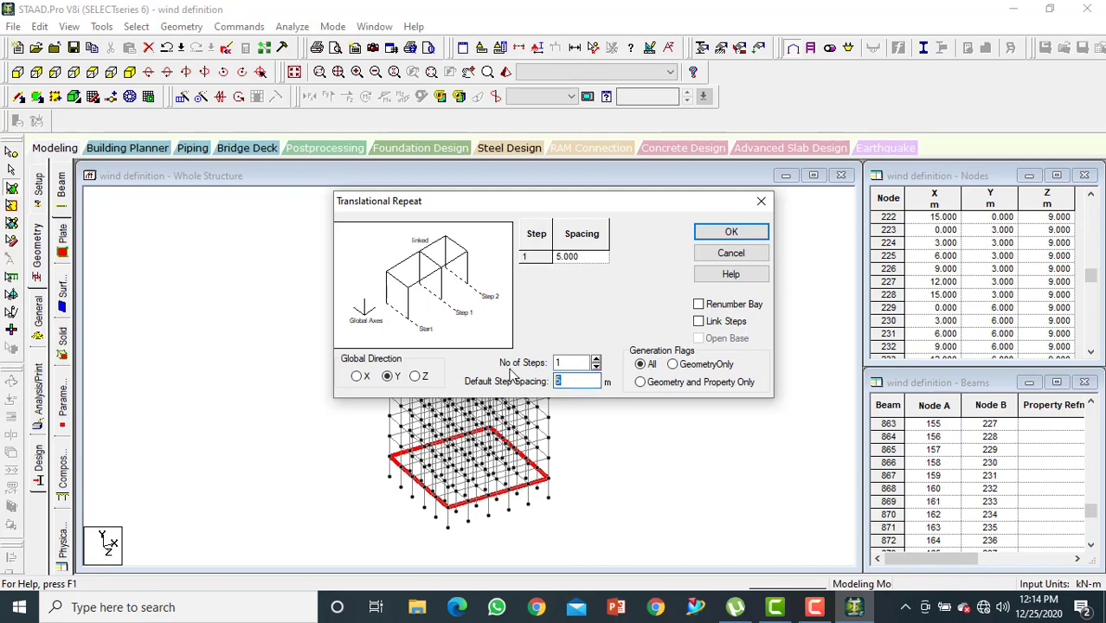
{"action": "type", "text": "3"}
{"action": "type", "text": "0"}
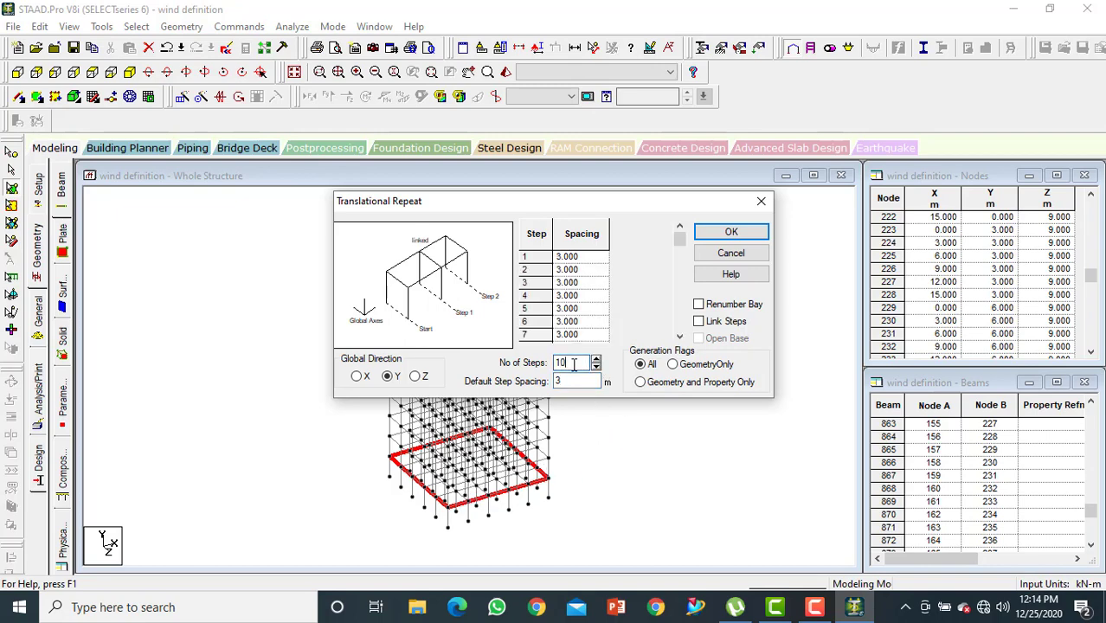
{"action": "left_click", "coordinate": [732, 234]}
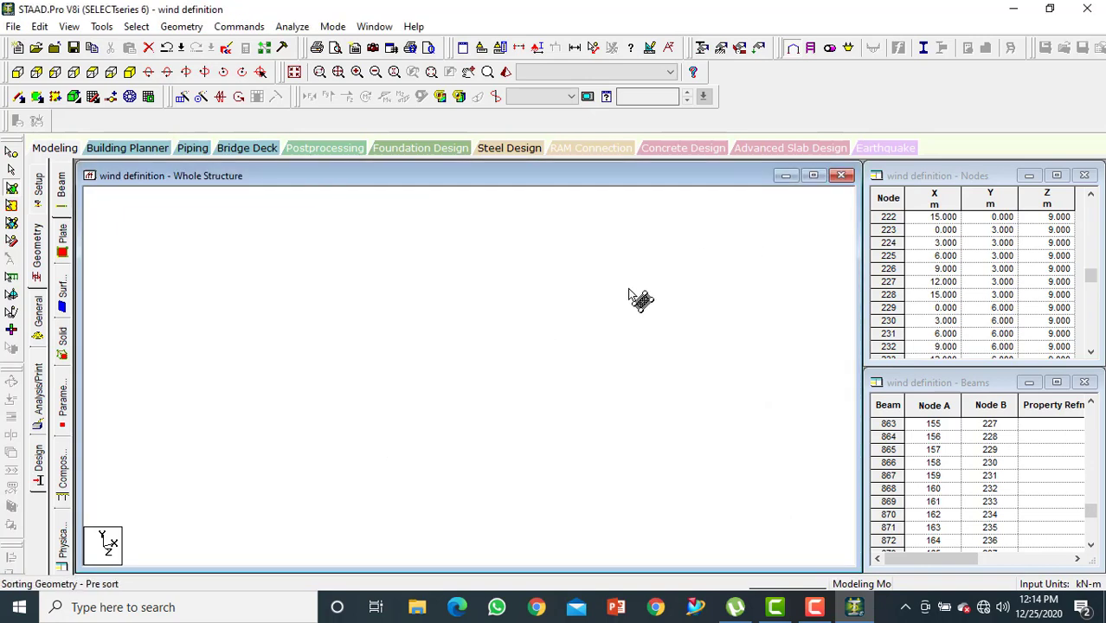
Inspect the frame and its repeated floor plates in a rotated 3D rendering, then close the rendered view
{"action": "left_click", "coordinate": [506, 72]}
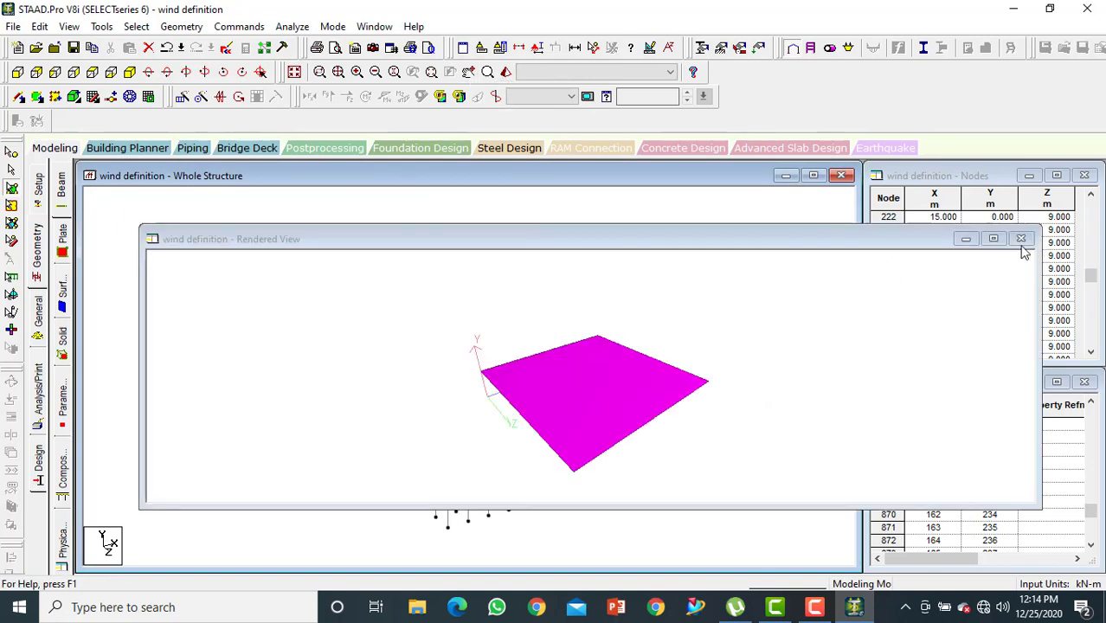
{"action": "left_click", "coordinate": [1021, 239]}
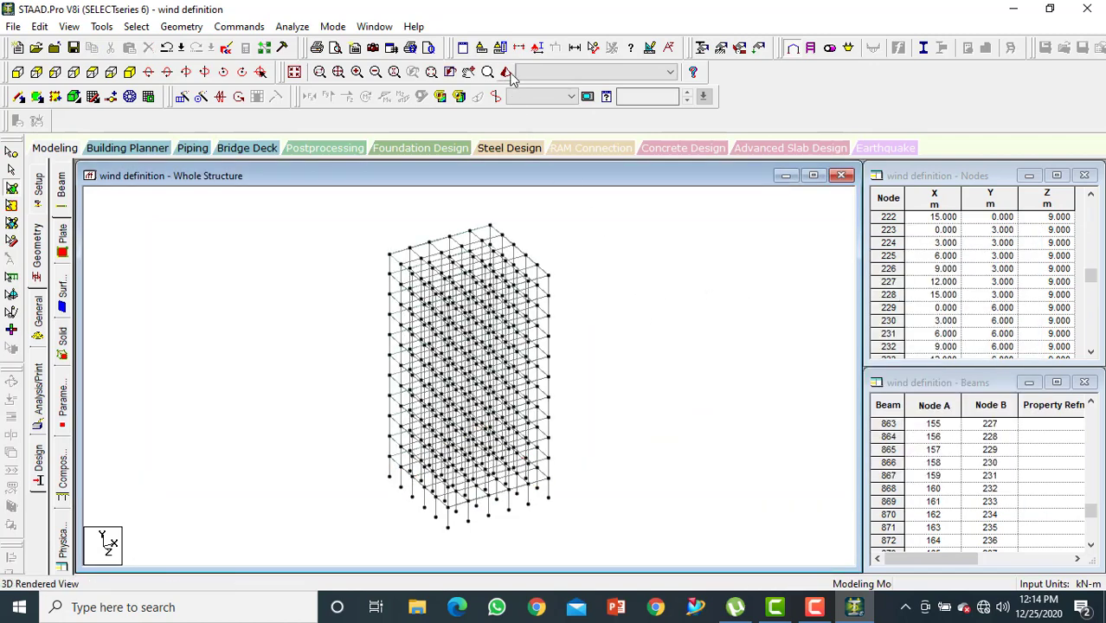
{"action": "left_click", "coordinate": [509, 75]}
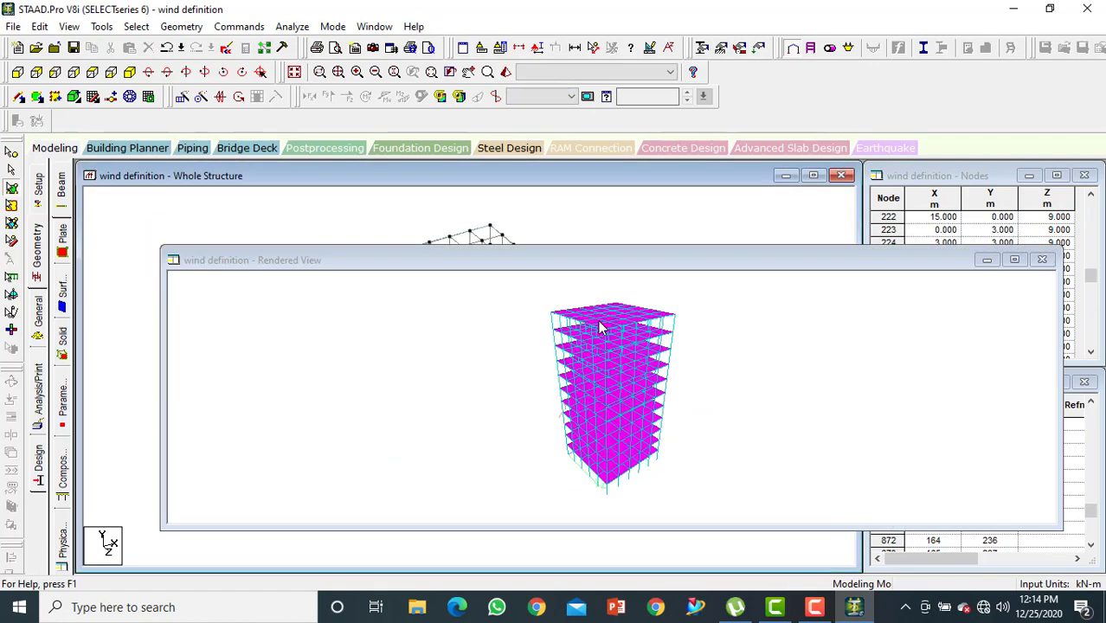
{"action": "left_click_drag", "start_coordinate": [667, 367], "coordinate": [888, 373]}
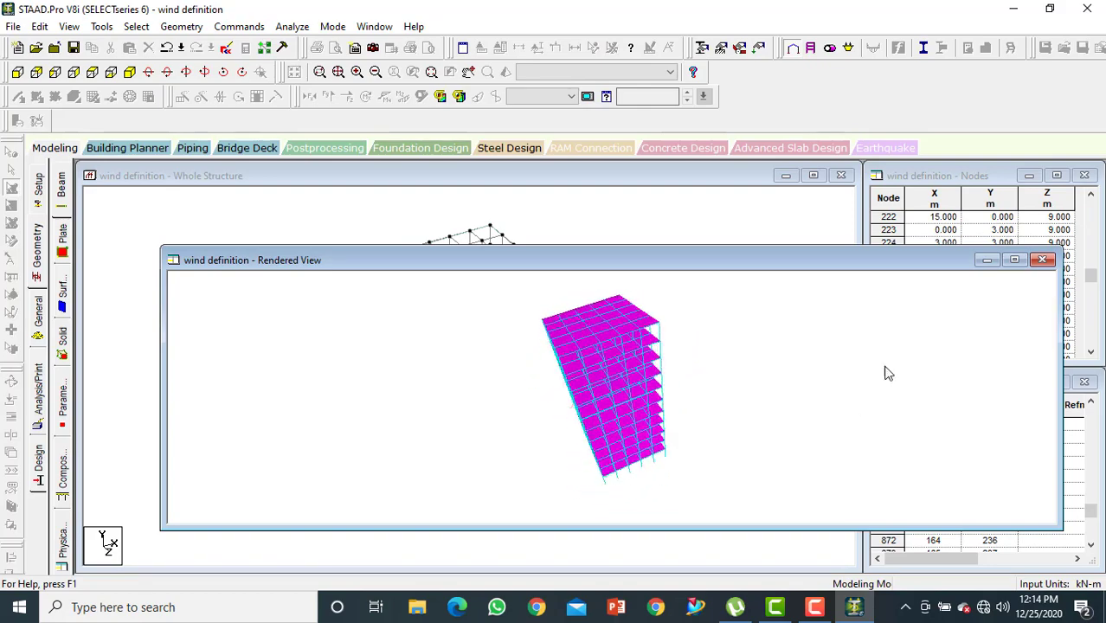
{"action": "left_click", "coordinate": [1045, 260]}
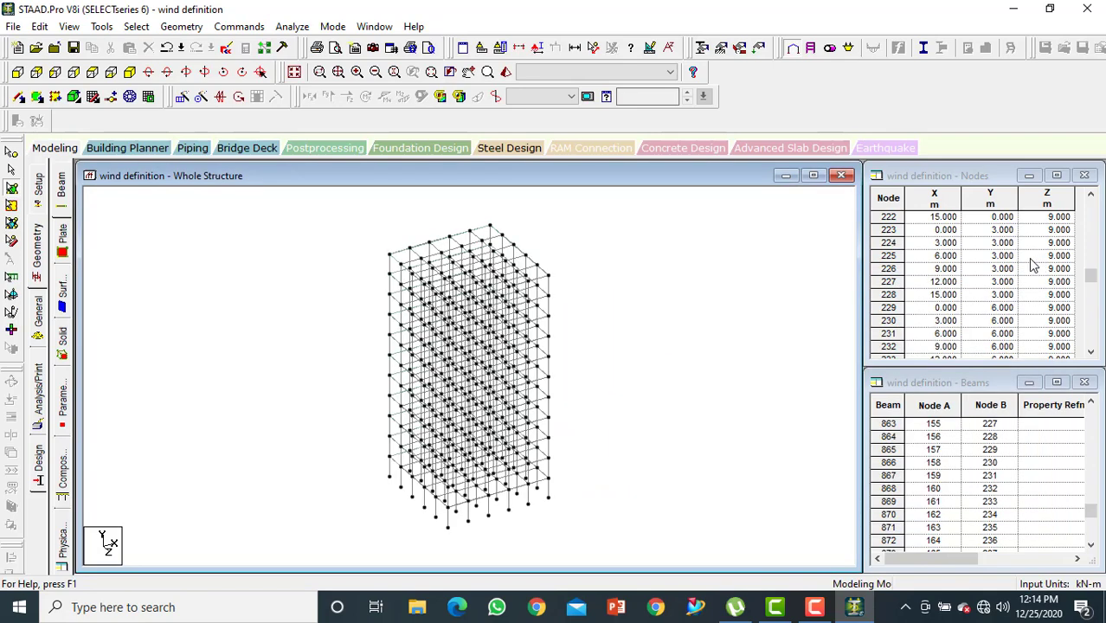
Define a rectangular concrete section with YD 0.6 m and ZD 0.6 m in the general properties
{"action": "left_click", "coordinate": [36, 312]}
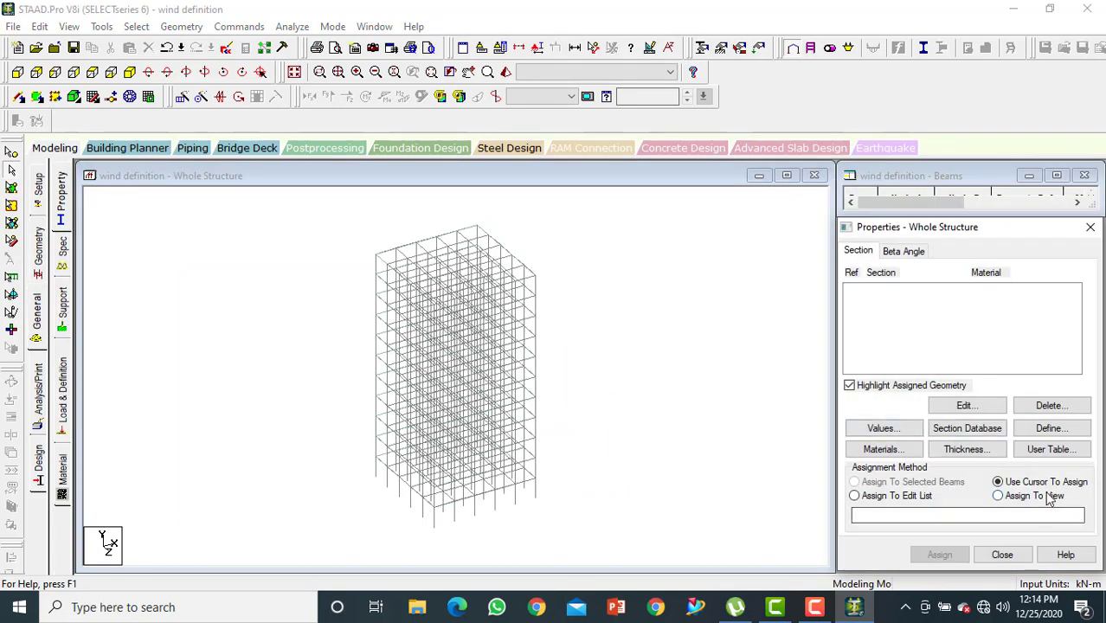
{"action": "left_click", "coordinate": [1054, 430]}
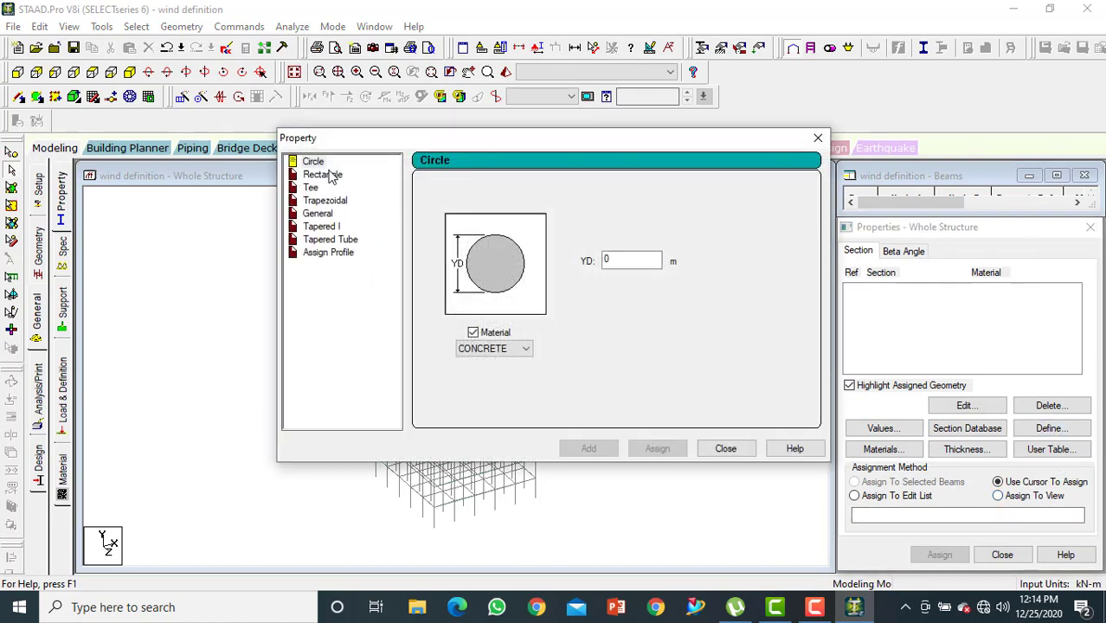
{"action": "left_click", "coordinate": [327, 175]}
{"action": "left_click", "coordinate": [617, 249]}
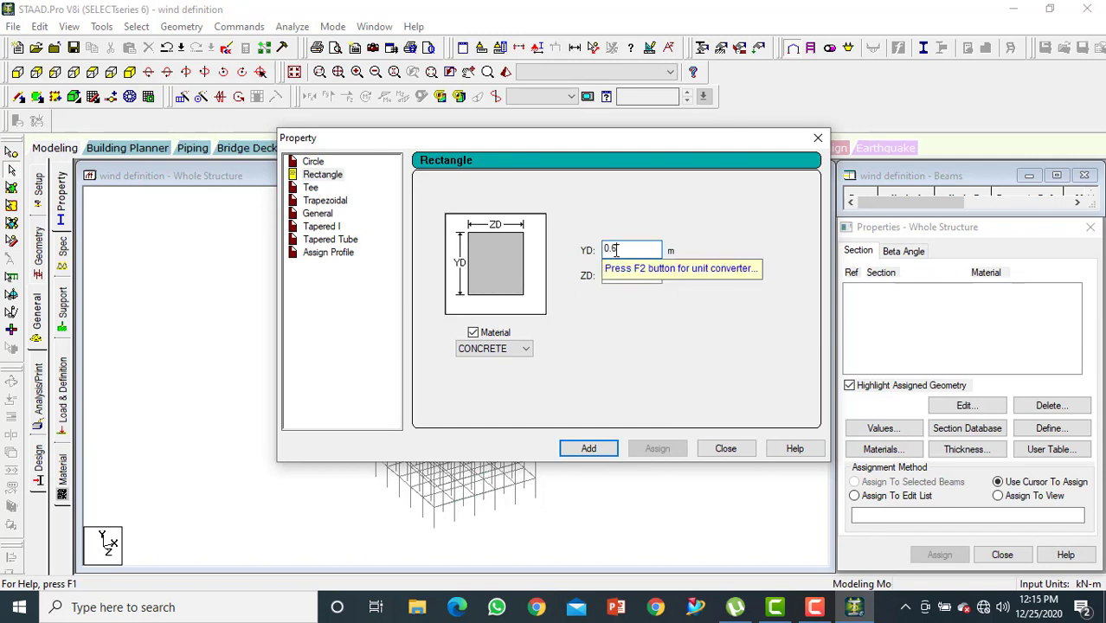
{"action": "key", "text": "Tab"}
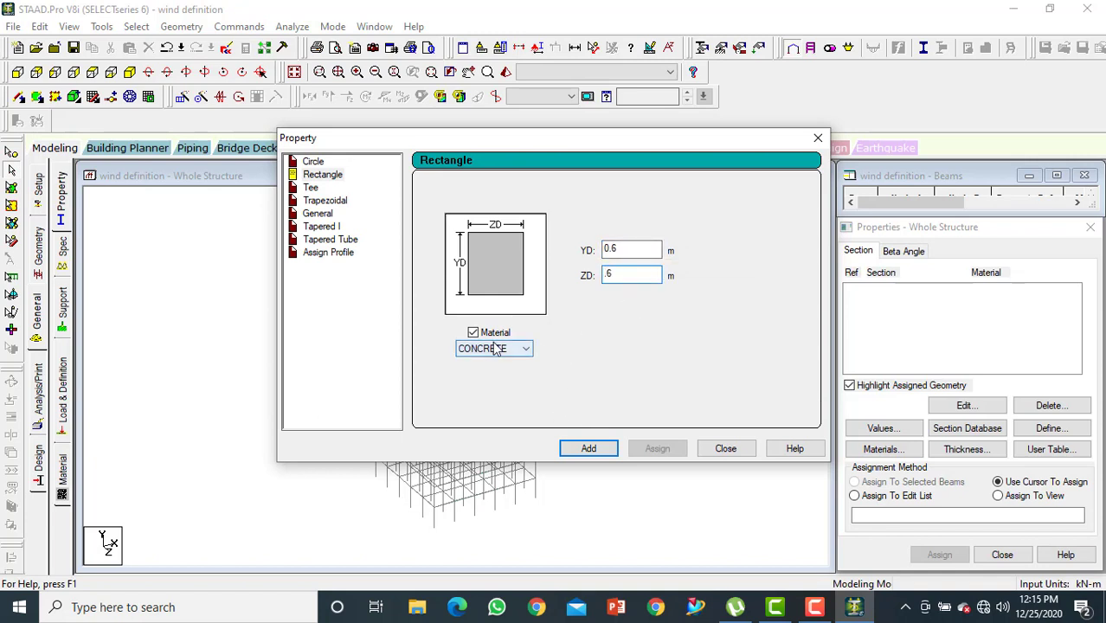
{"action": "left_click", "coordinate": [588, 449]}
Add a second rectangular concrete section with YD 0.4 m and ZD 0.6 m, and close the property definition
{"action": "left_click", "coordinate": [628, 250]}
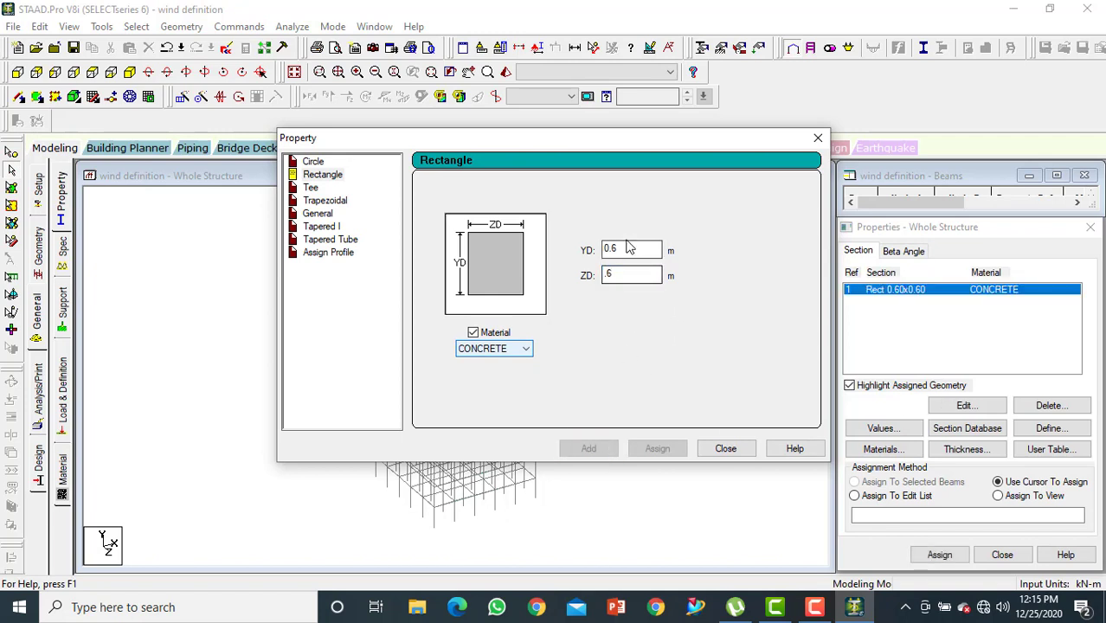
{"action": "key", "text": "BackSpace"}
{"action": "key", "text": "BackSpace"}
{"action": "type", "text": ".4"}
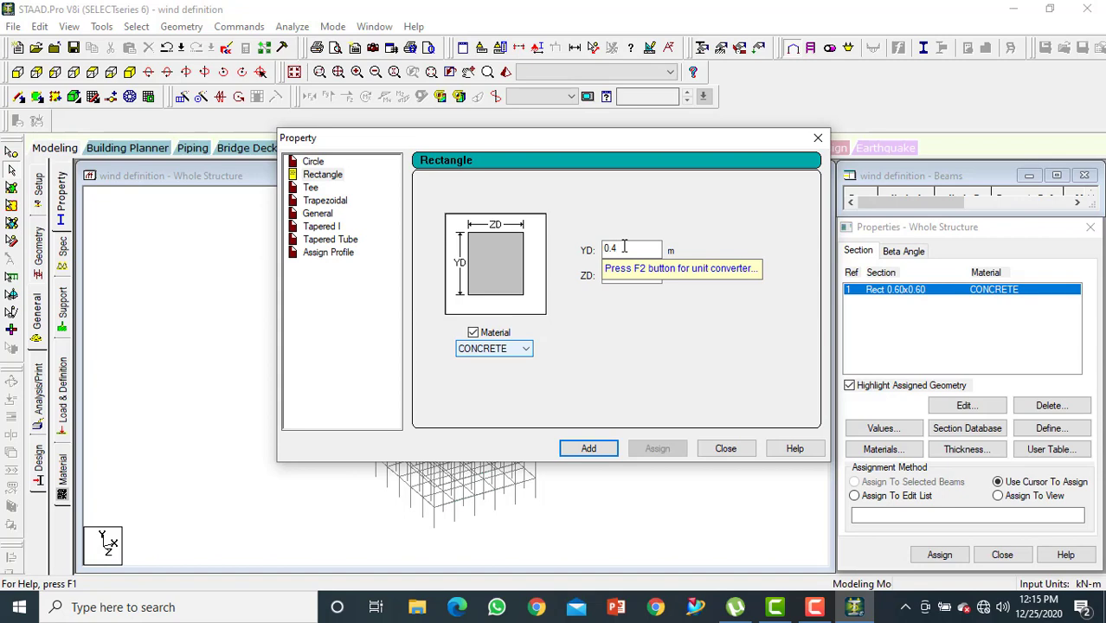
{"action": "left_click", "coordinate": [587, 447]}
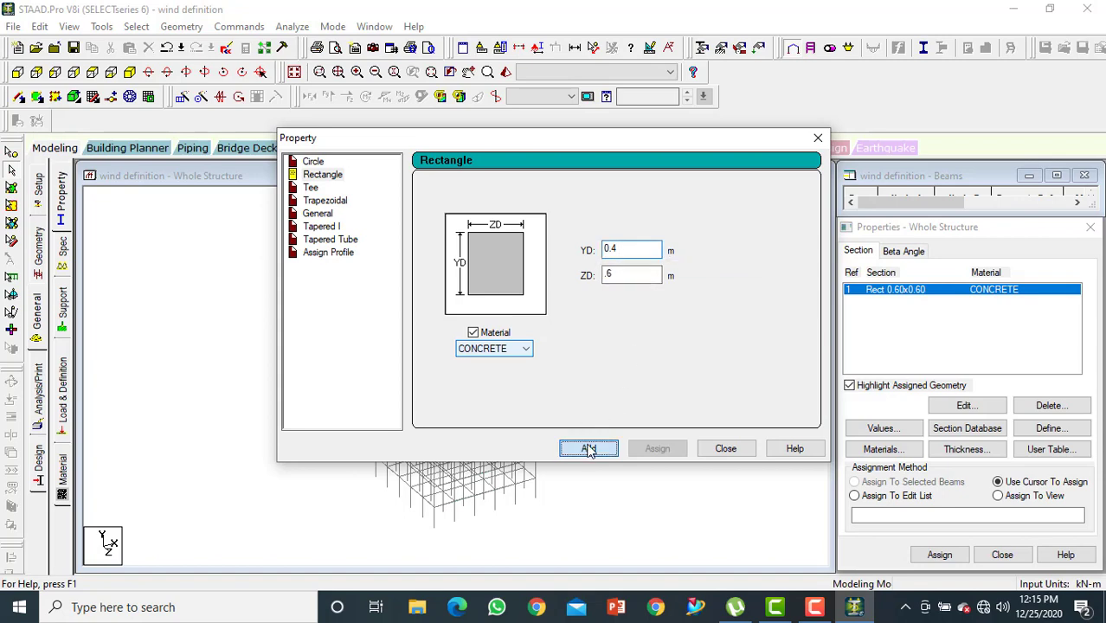
{"action": "left_click", "coordinate": [724, 450]}
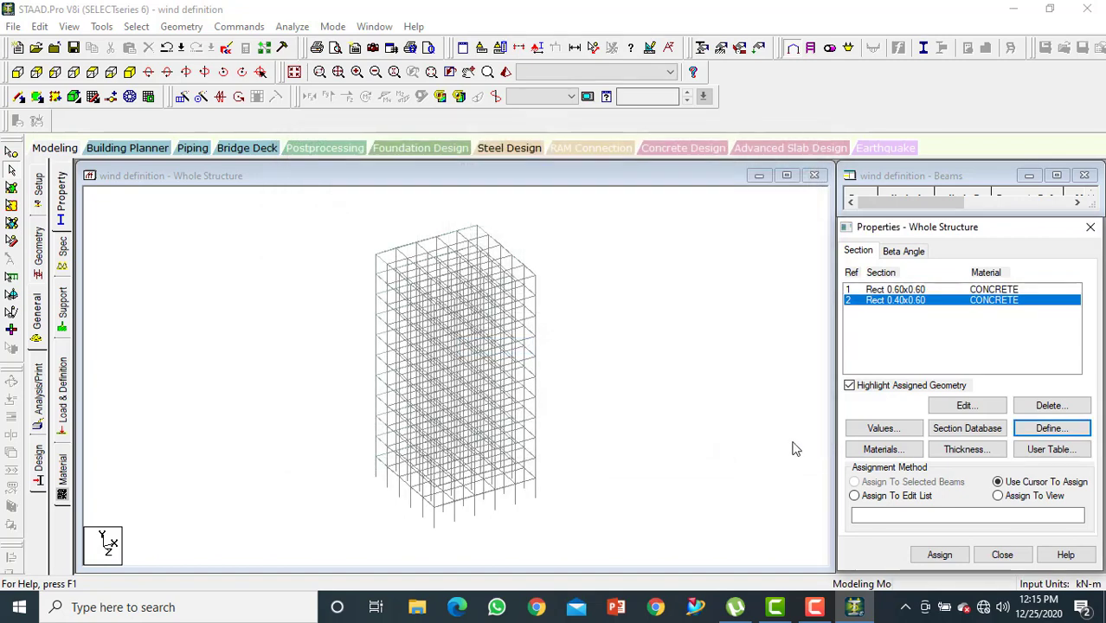
Define a concrete plate element thickness of 0.15 m at all four nodes
{"action": "left_click", "coordinate": [976, 450]}
{"action": "left_click", "coordinate": [676, 237]}
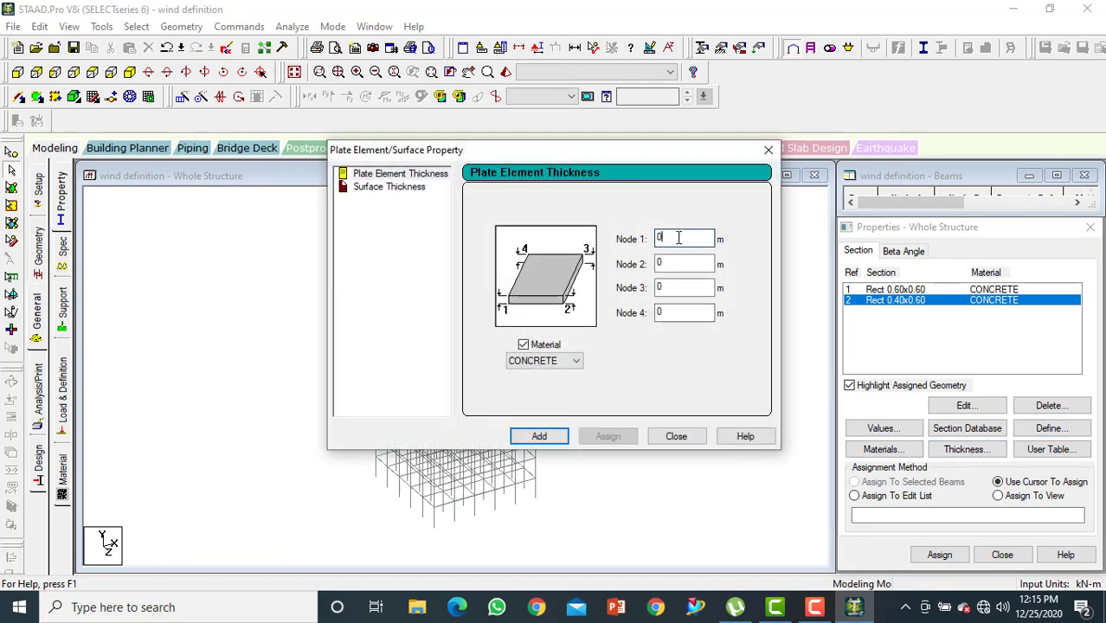
{"action": "type", "text": ".1"}
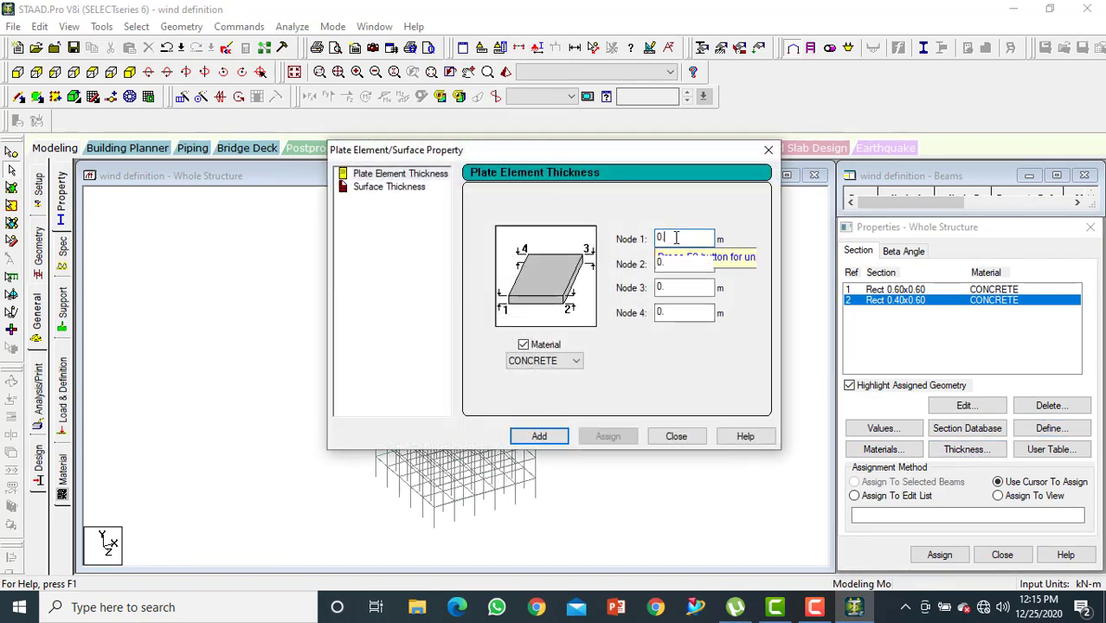
{"action": "type", "text": "5"}
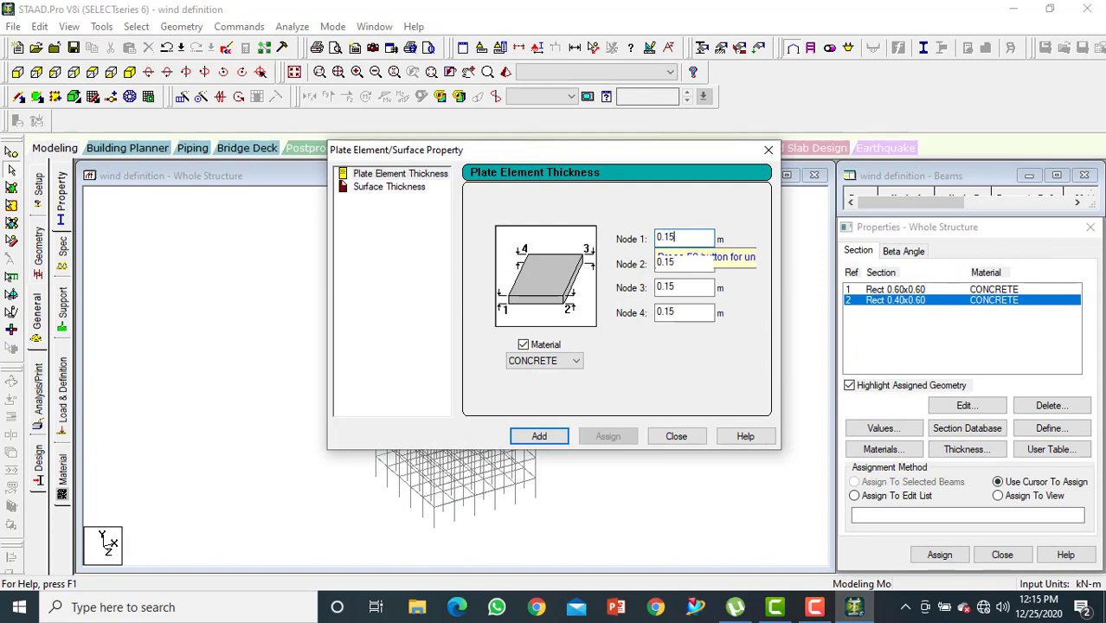
{"action": "left_click", "coordinate": [561, 443]}
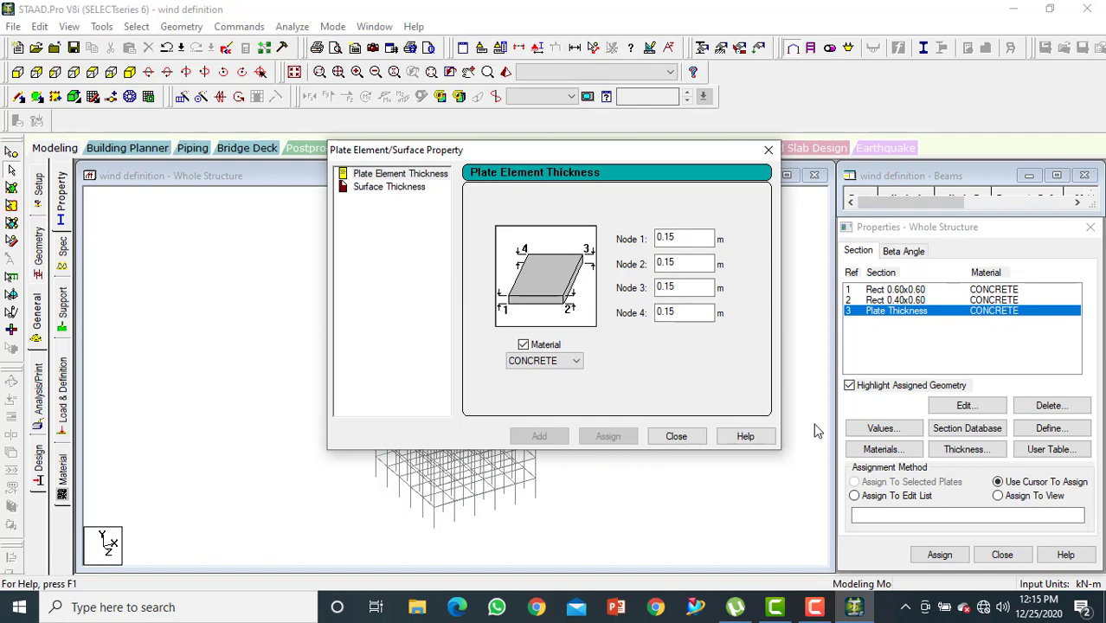
{"action": "left_click", "coordinate": [674, 436]}
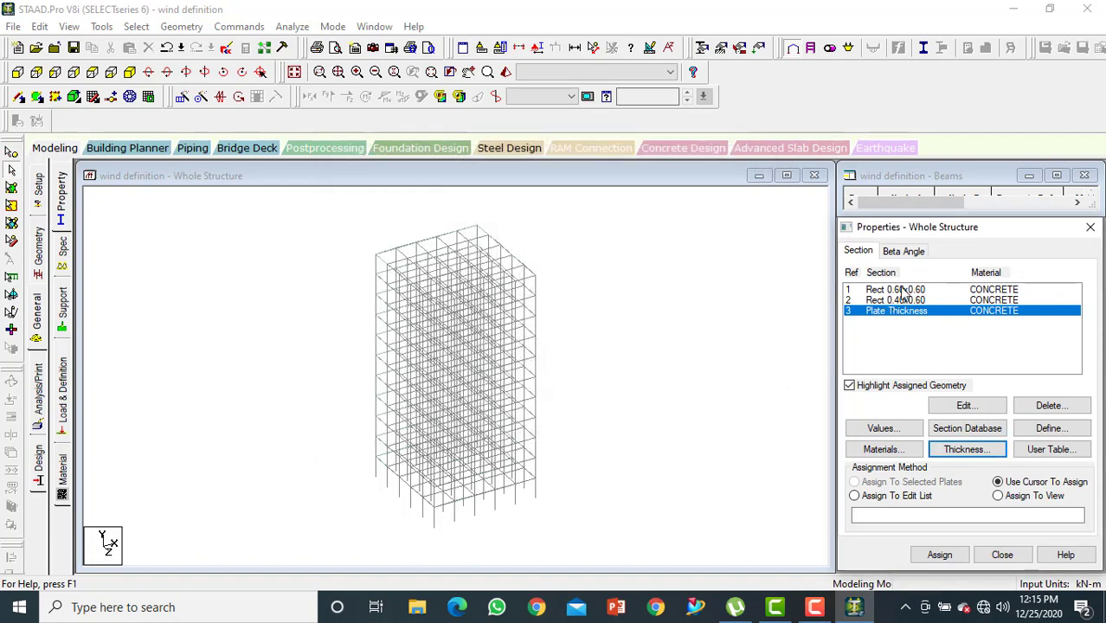
Assign the Rect 0.60x0.60 section to all members parallel to Y
{"action": "left_click", "coordinate": [898, 290]}
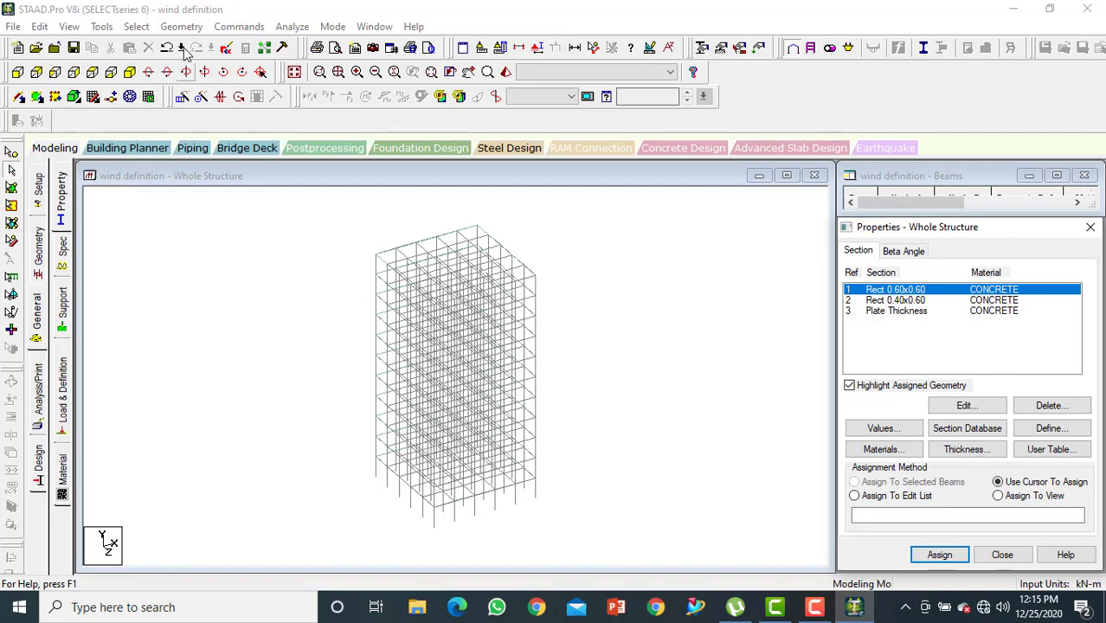
{"action": "left_click", "coordinate": [139, 29]}
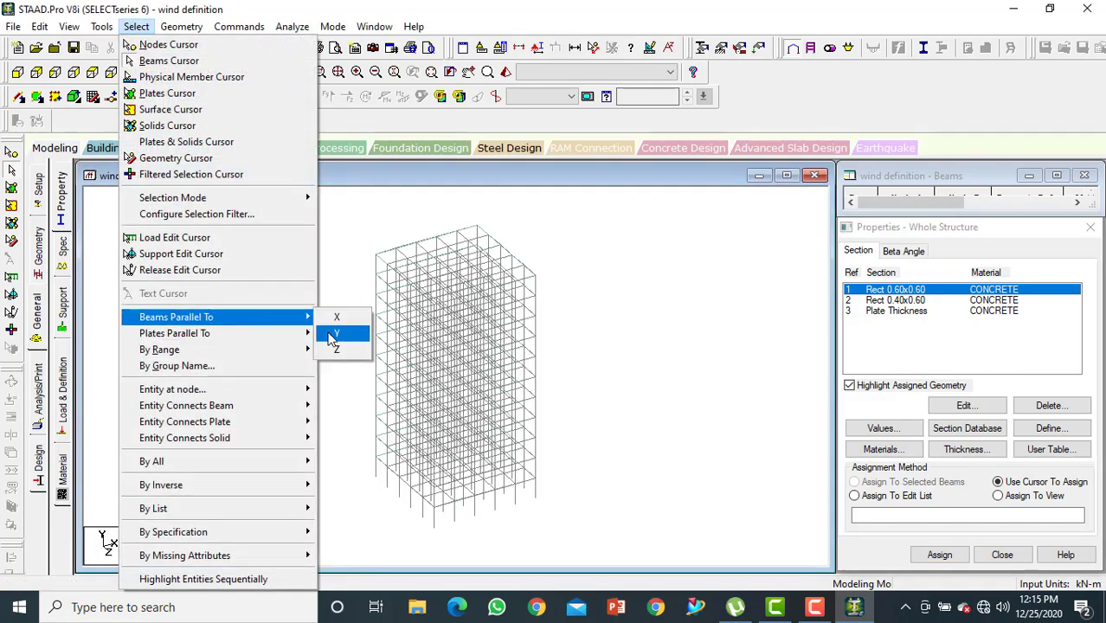
{"action": "left_click", "coordinate": [339, 333]}
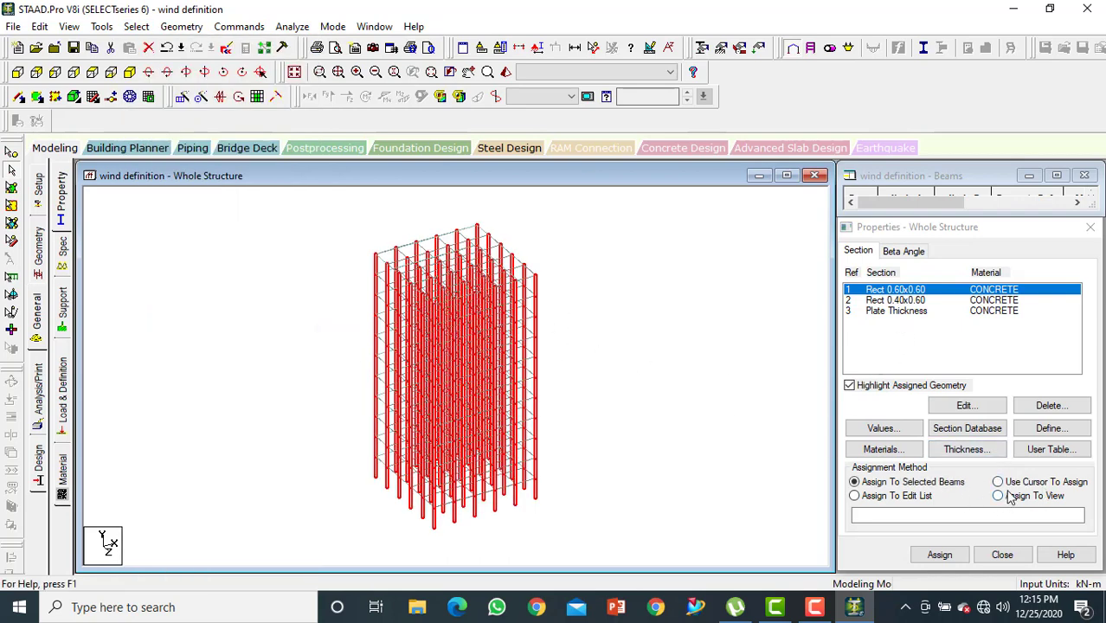
{"action": "left_click", "coordinate": [940, 555]}
{"action": "left_click", "coordinate": [993, 439]}
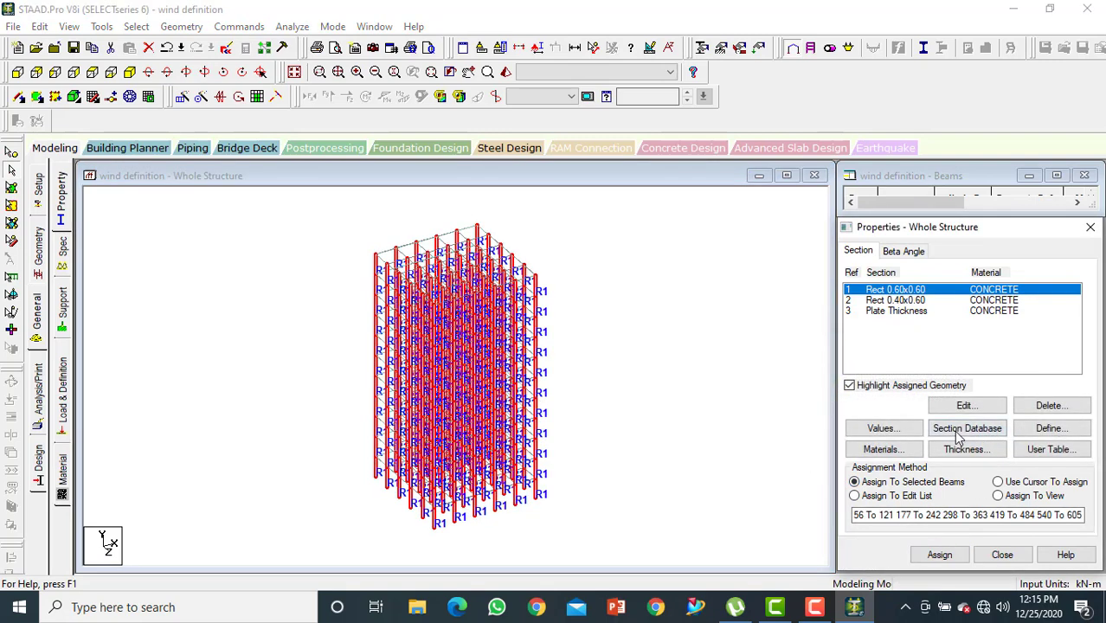
Assign the Rect 0.40x0.60 section to all beams parallel to X and Z
{"action": "left_click", "coordinate": [913, 300]}
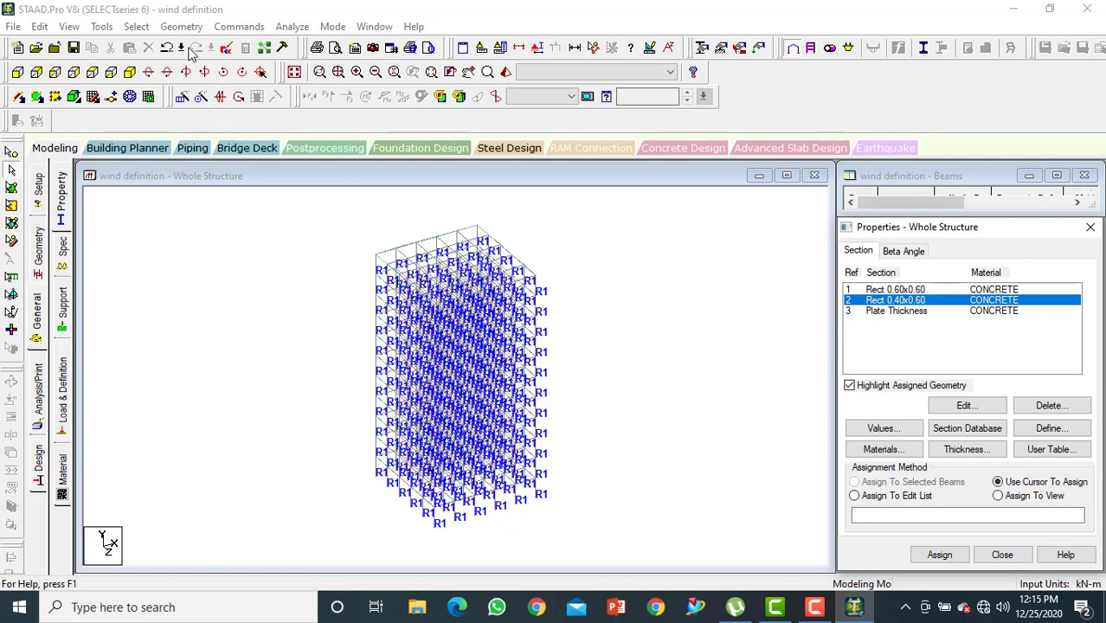
{"action": "left_click", "coordinate": [136, 27]}
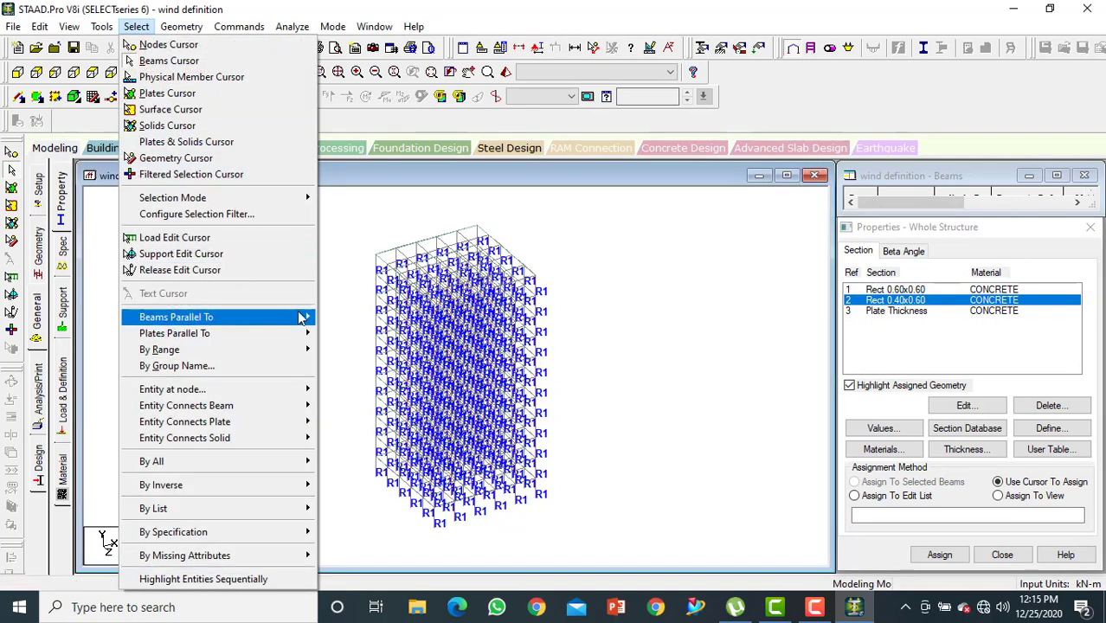
{"action": "left_click", "coordinate": [339, 316]}
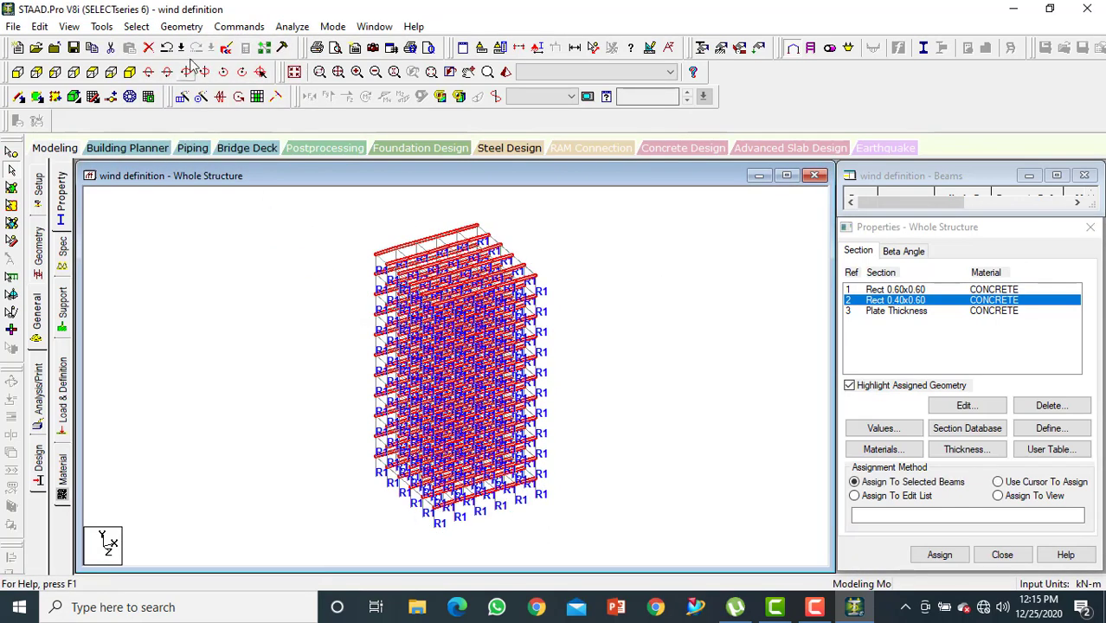
{"action": "left_click", "coordinate": [137, 26]}
{"action": "mouse_move", "coordinate": [286, 318]}
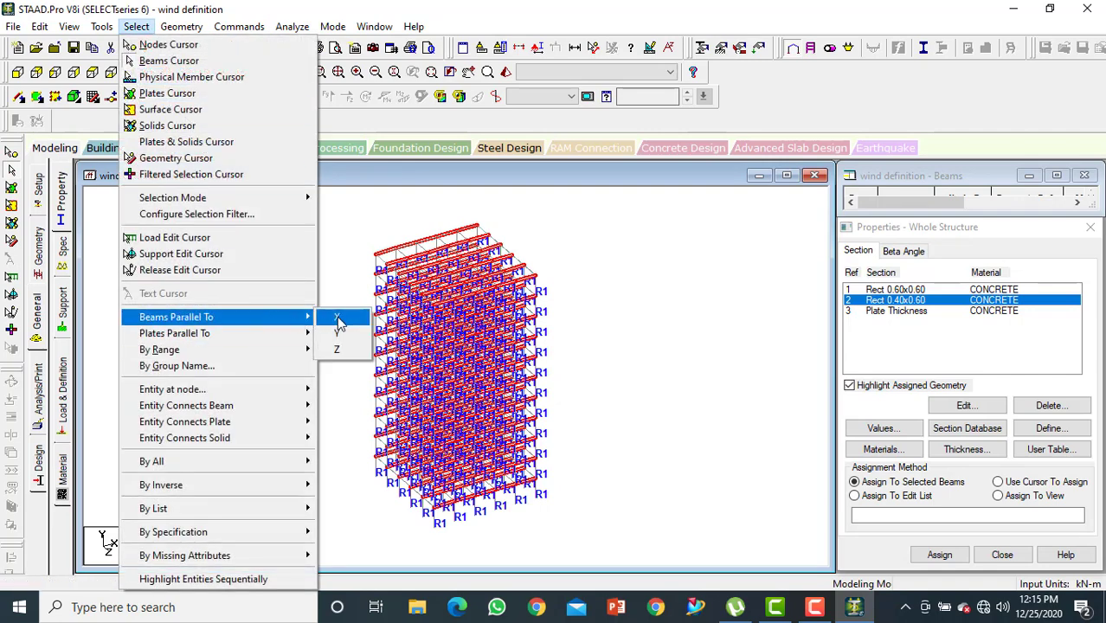
{"action": "left_click", "coordinate": [342, 349]}
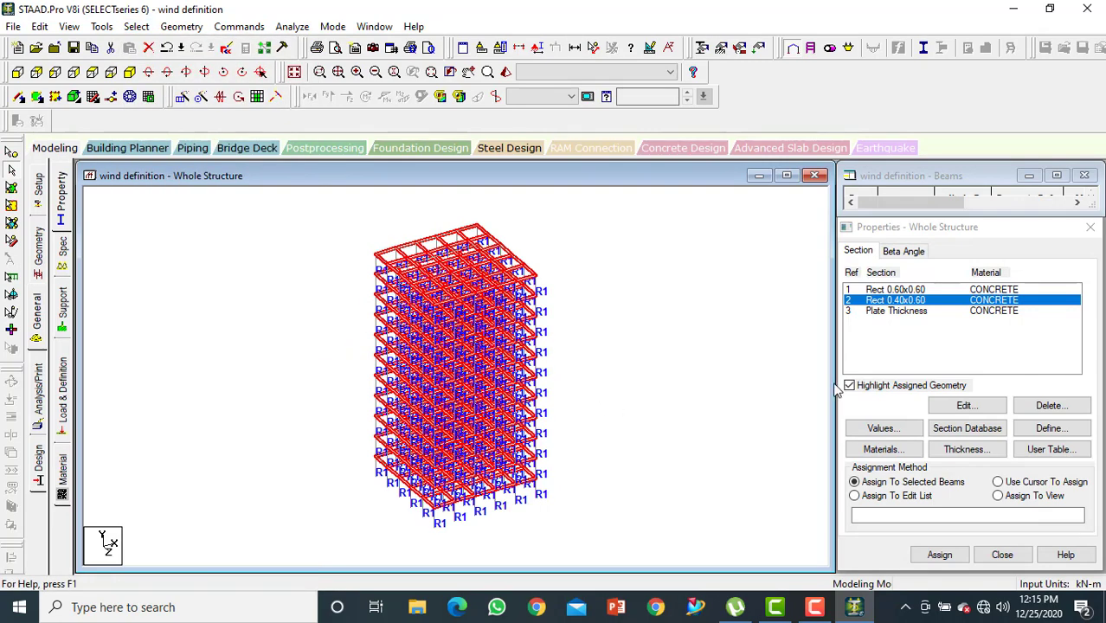
{"action": "left_click", "coordinate": [939, 555]}
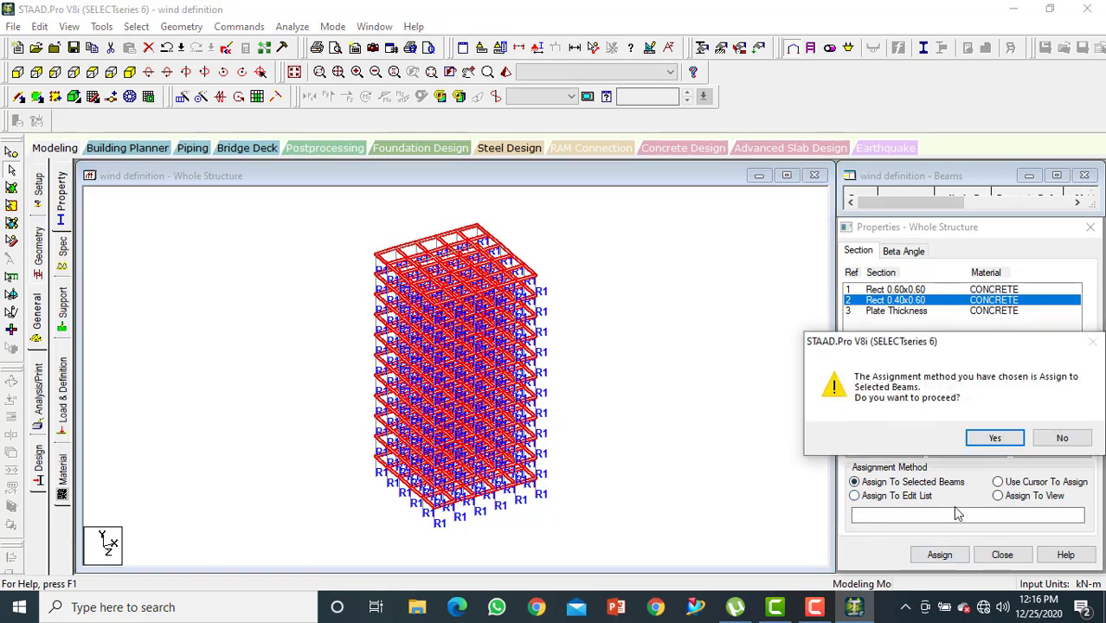
{"action": "left_click", "coordinate": [992, 437]}
Assign the plate thickness to all floor plates using the Assign To View method
{"action": "left_click", "coordinate": [896, 311]}
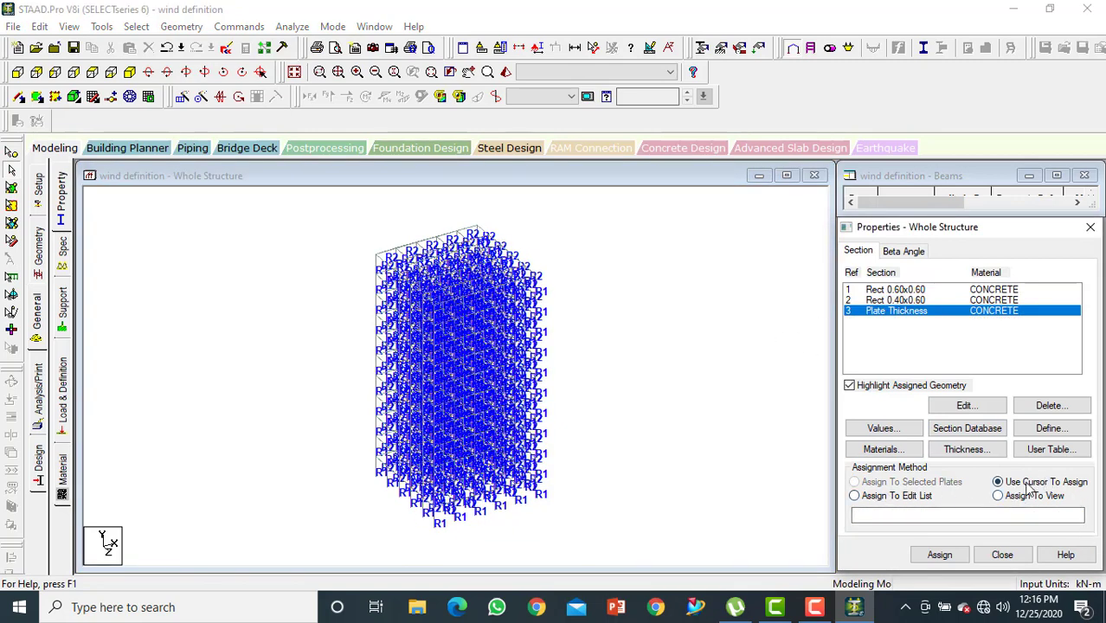
{"action": "left_click", "coordinate": [998, 496]}
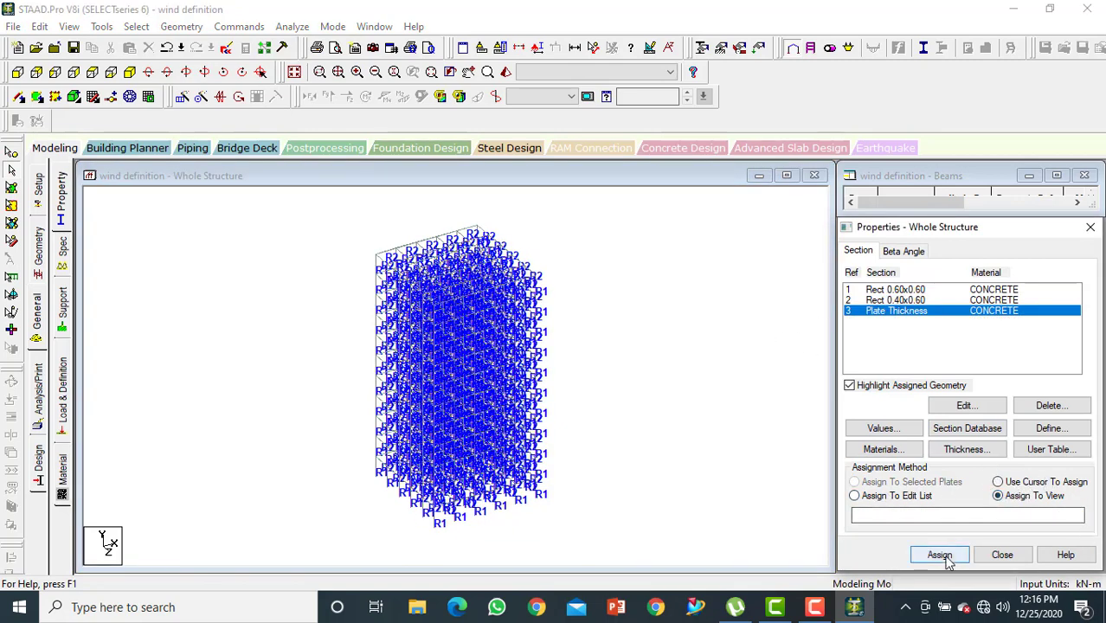
{"action": "left_click", "coordinate": [940, 555]}
{"action": "left_click", "coordinate": [995, 437]}
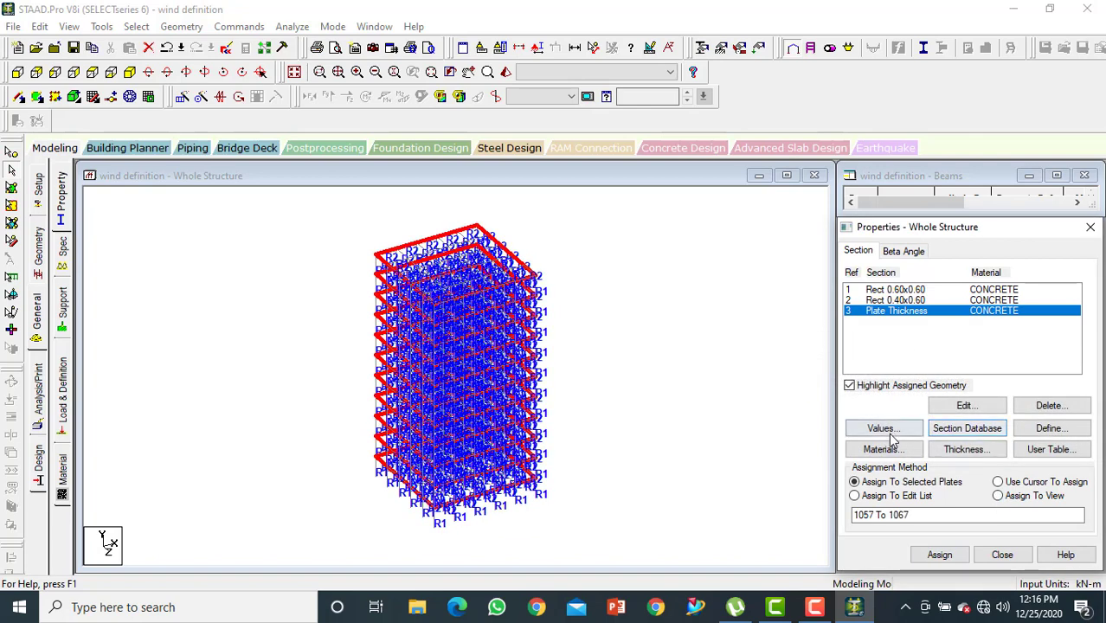
Examine the assigned columns, beams and slabs in a rotated 3D rendering and close it
{"action": "left_click", "coordinate": [506, 73]}
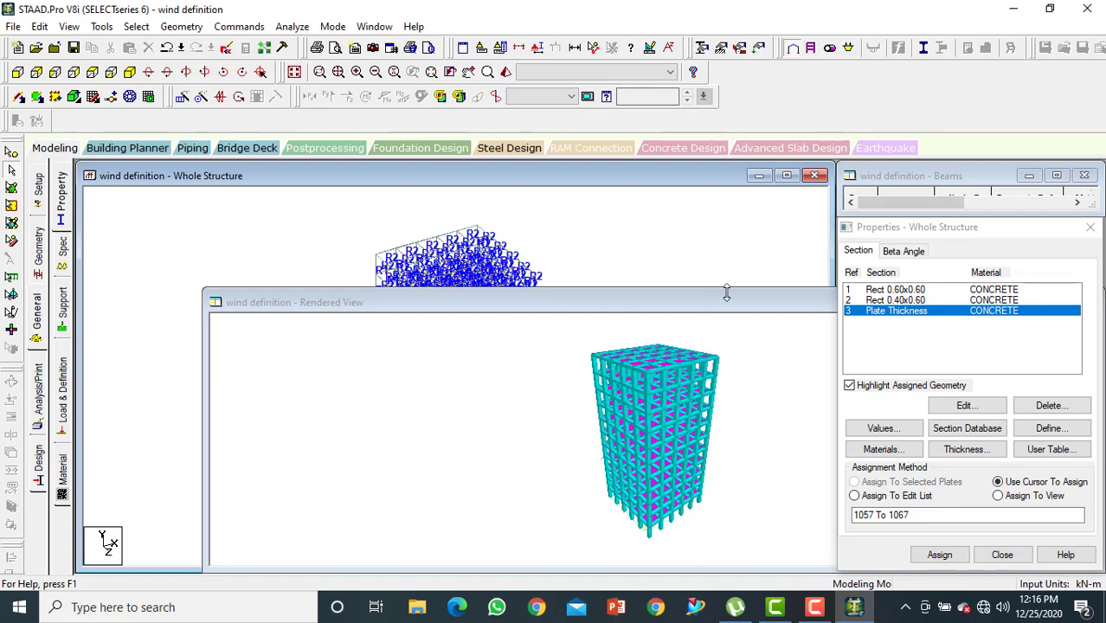
{"action": "left_click_drag", "start_coordinate": [729, 303], "coordinate": [561, 243]}
{"action": "left_click_drag", "start_coordinate": [557, 385], "coordinate": [311, 245]}
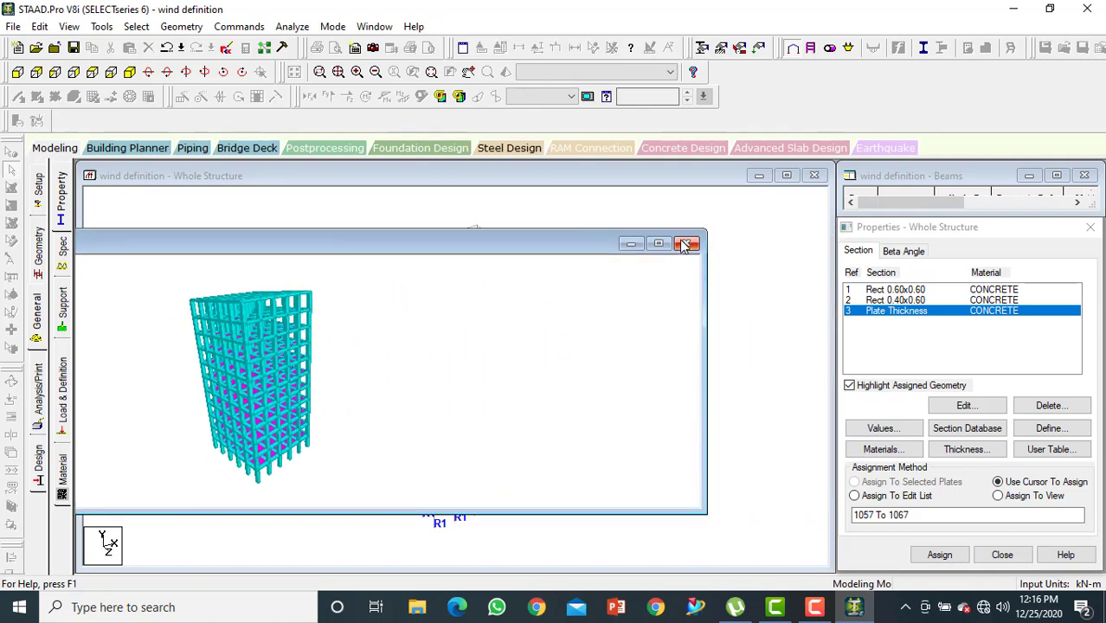
{"action": "left_click", "coordinate": [686, 243]}
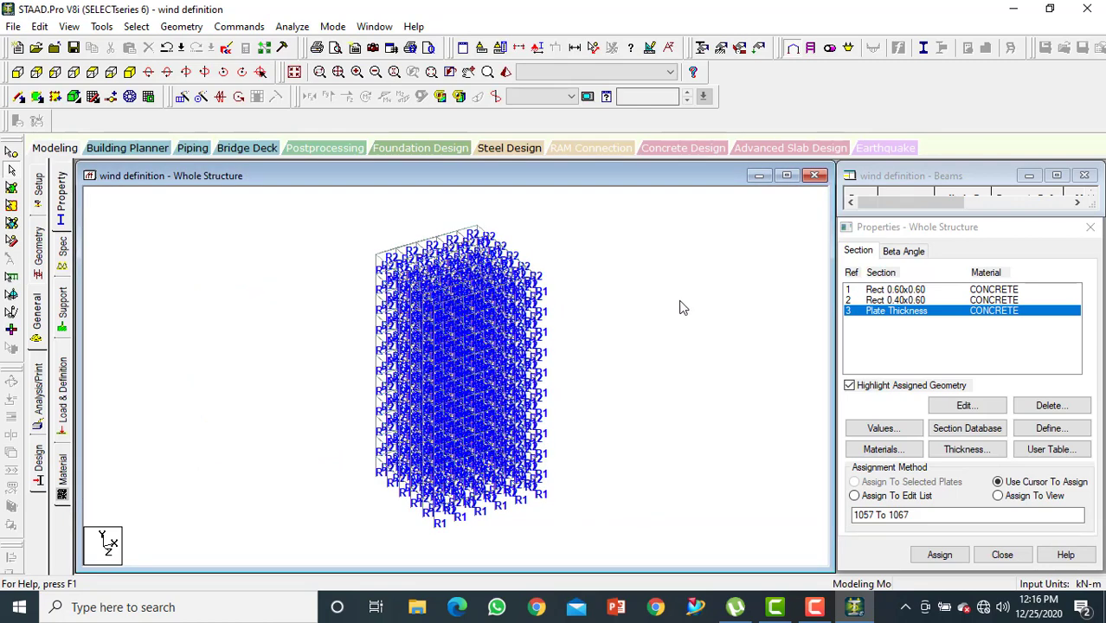
Add a wind definition of type 1 with the comment WIND 1
{"action": "left_click", "coordinate": [64, 385]}
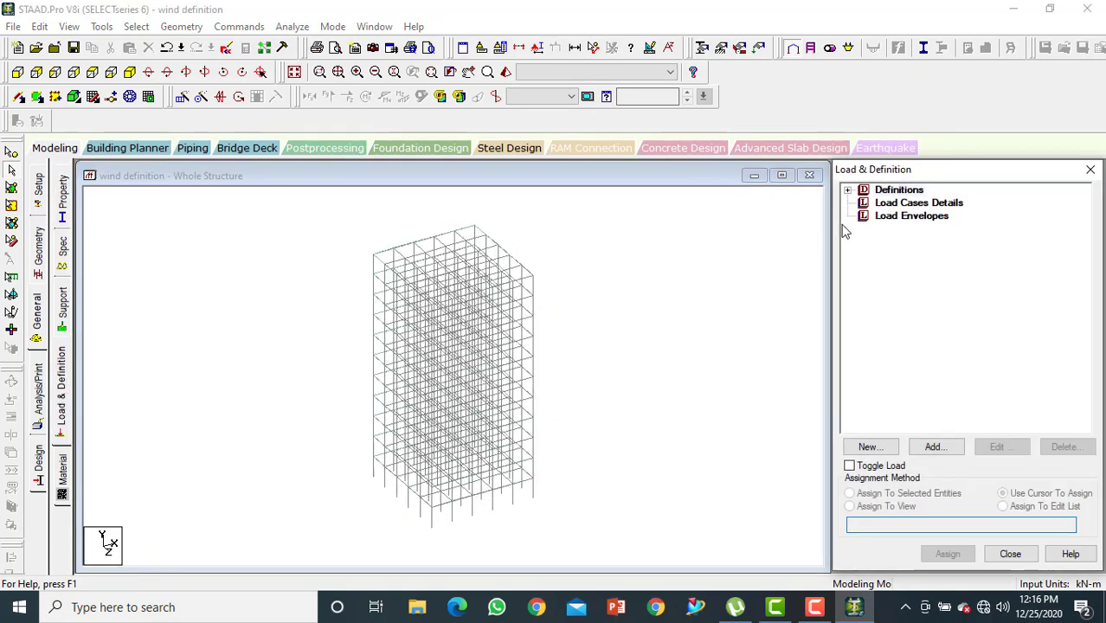
{"action": "left_click", "coordinate": [849, 190]}
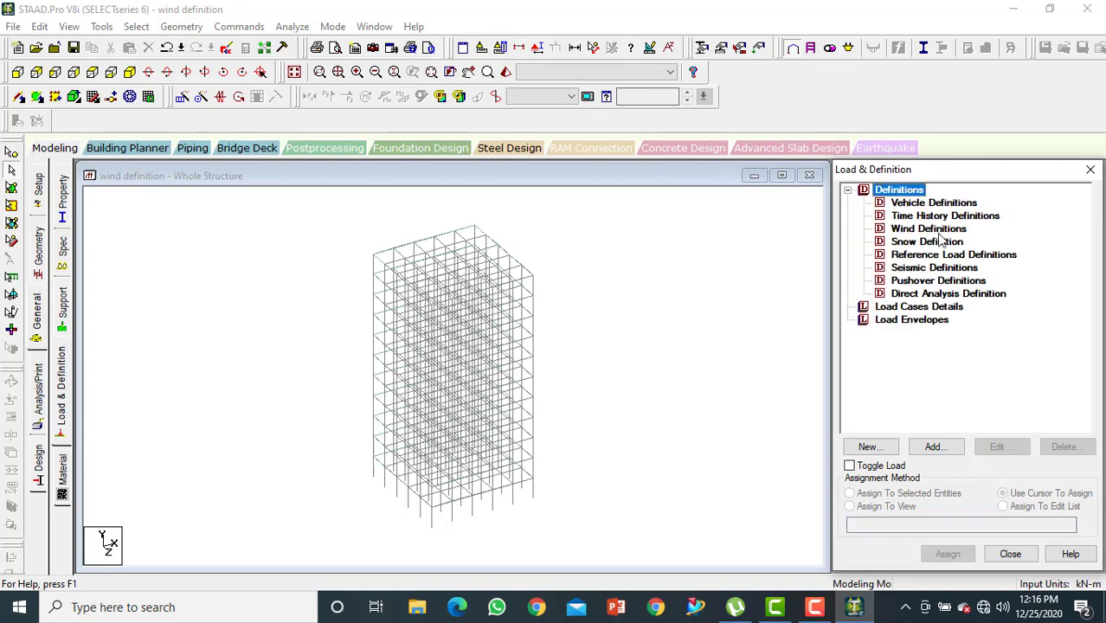
{"action": "left_click", "coordinate": [939, 230]}
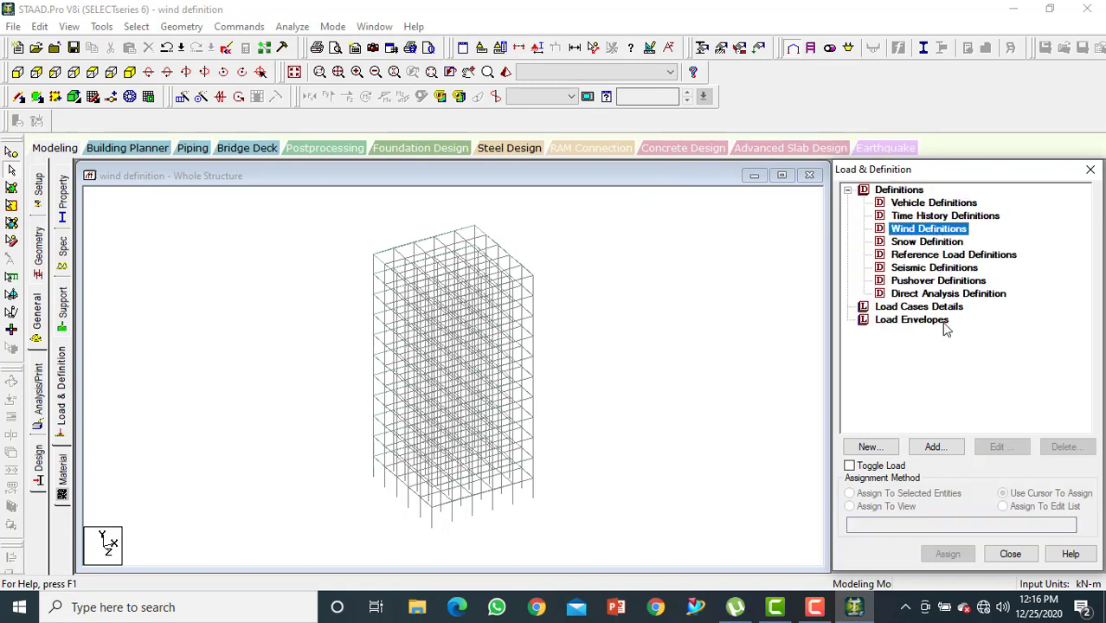
{"action": "left_click", "coordinate": [935, 446]}
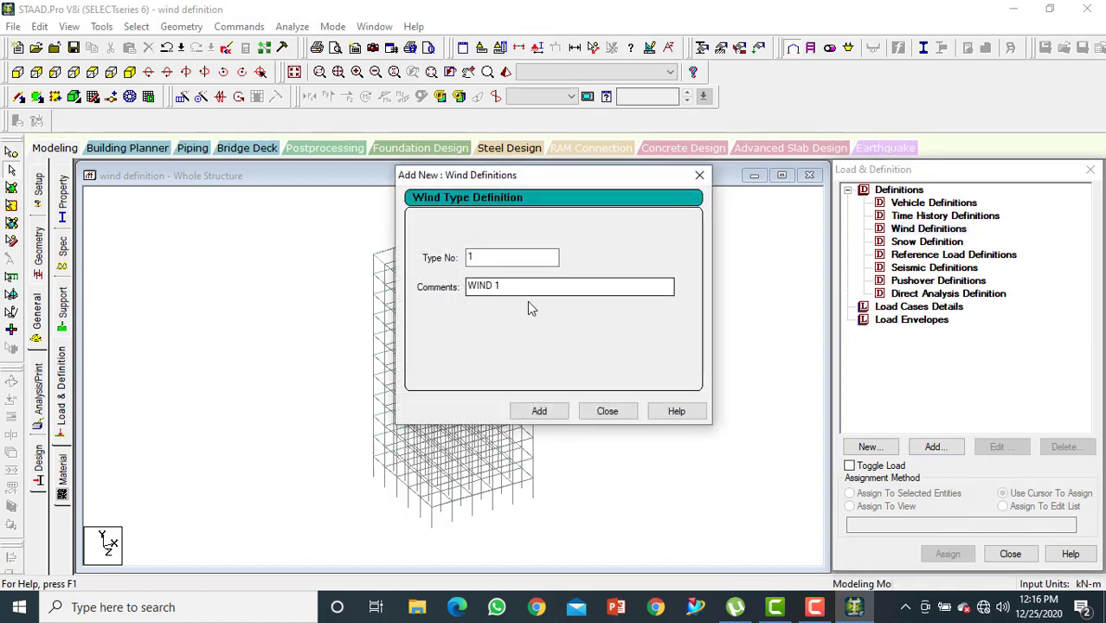
{"action": "left_click", "coordinate": [541, 412]}
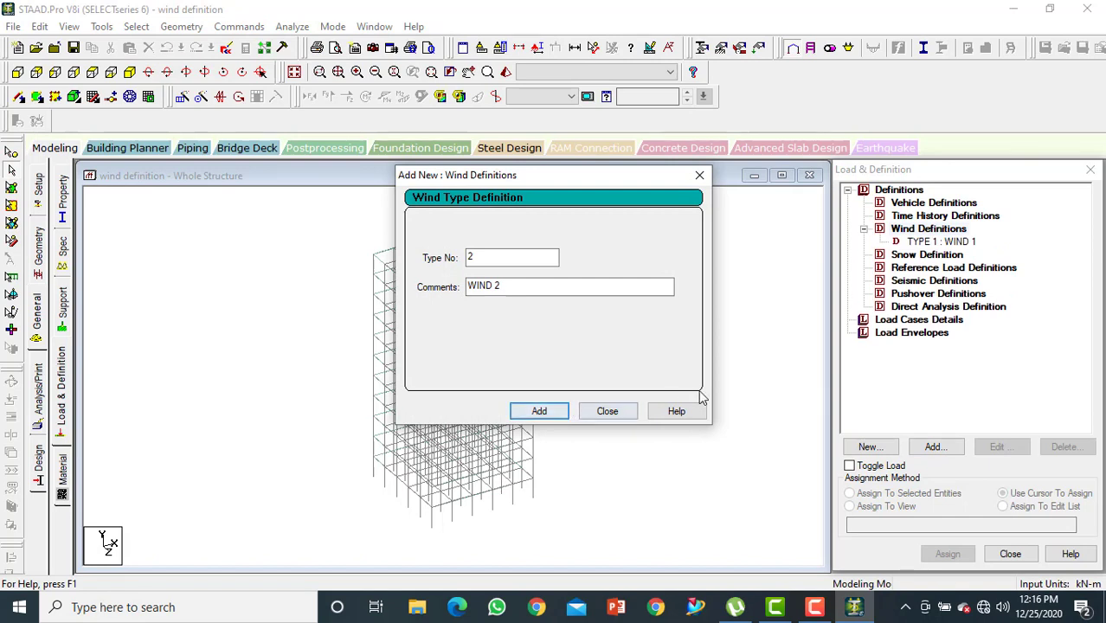
{"action": "left_click", "coordinate": [630, 412]}
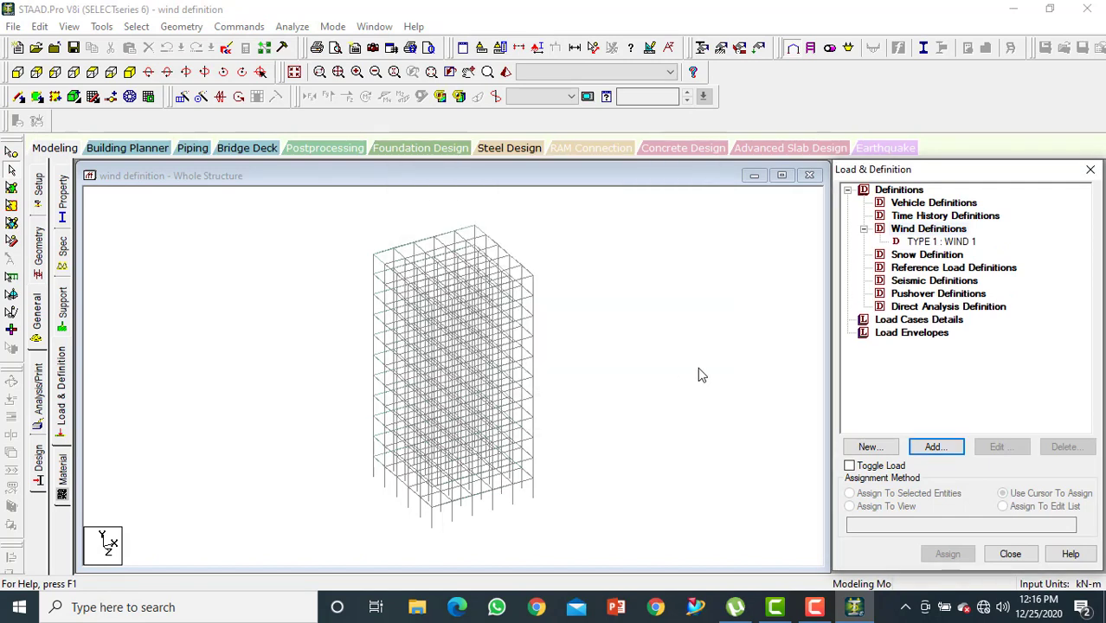
Start a custom intensity table for WIND 1, accepting the auto save, and enter 1 kN/m² at 10 m height
{"action": "left_click", "coordinate": [933, 243]}
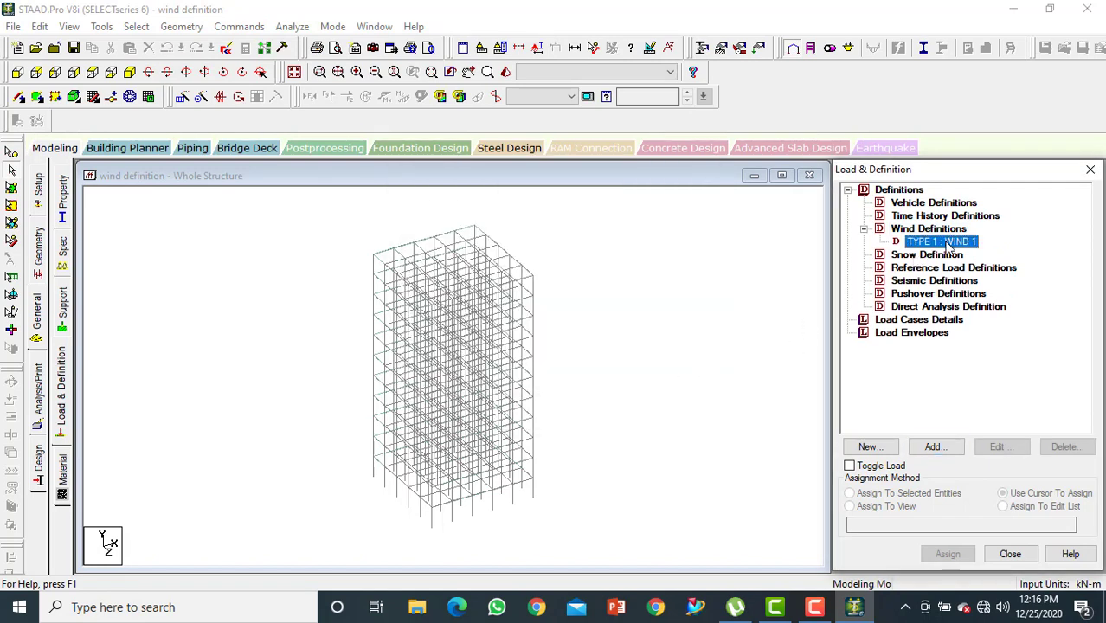
{"action": "left_click", "coordinate": [942, 448]}
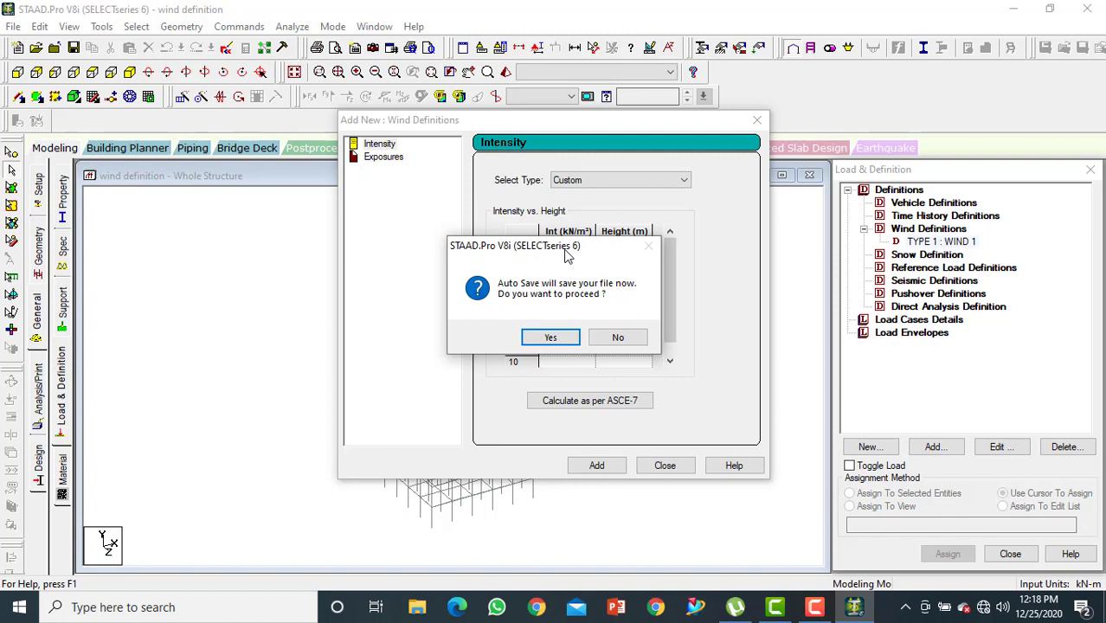
{"action": "left_click", "coordinate": [553, 337]}
{"action": "left_click", "coordinate": [454, 323]}
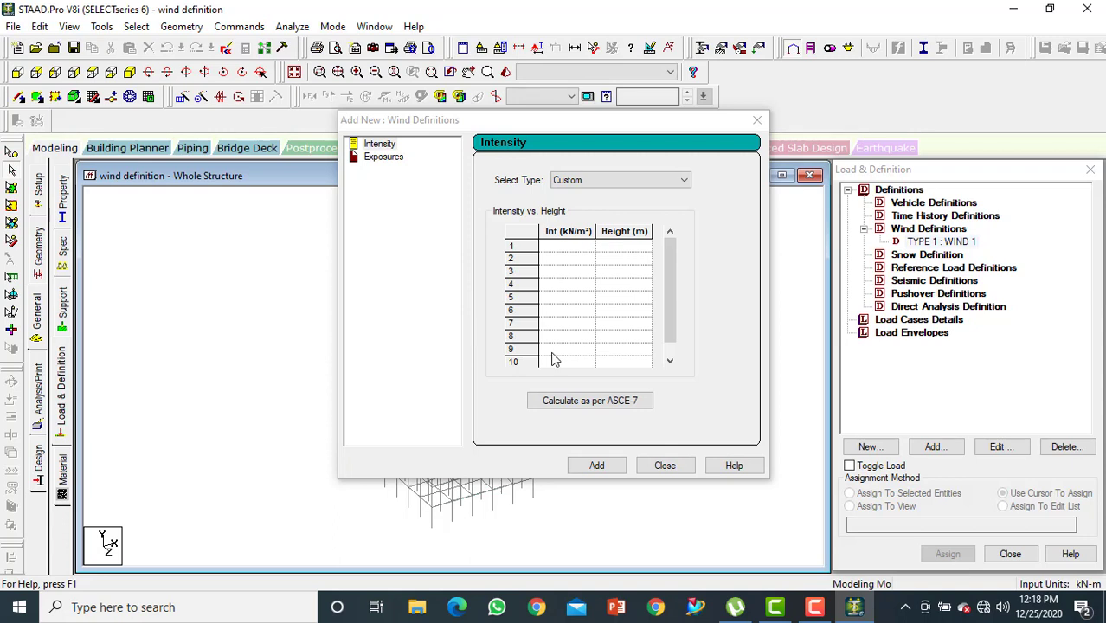
{"action": "left_click", "coordinate": [569, 251]}
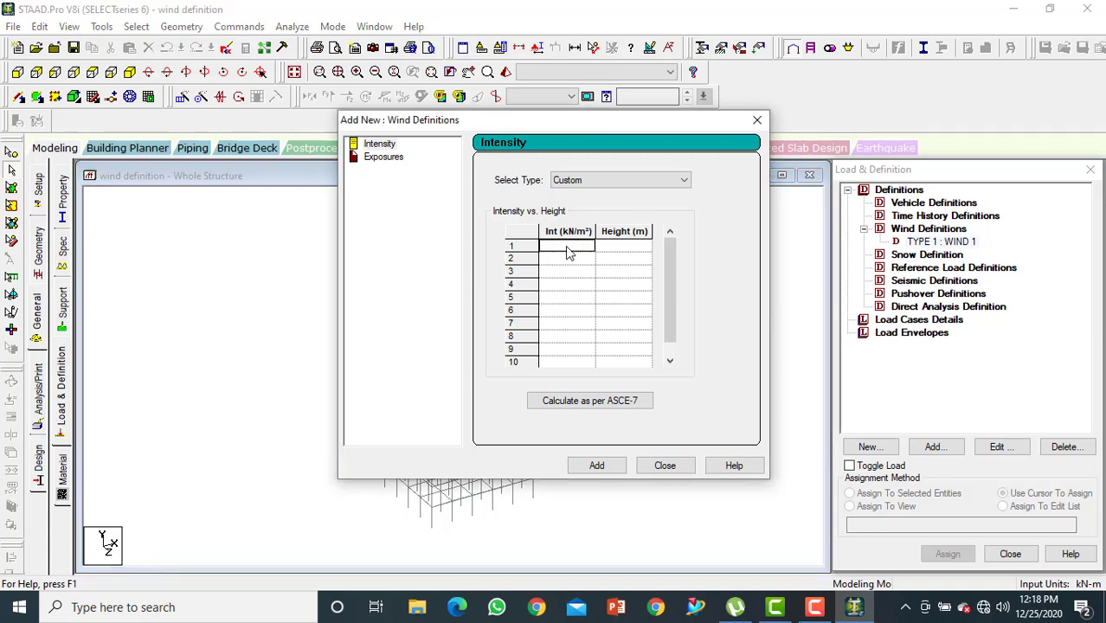
{"action": "type", "text": "1"}
{"action": "key", "text": "Tab"}
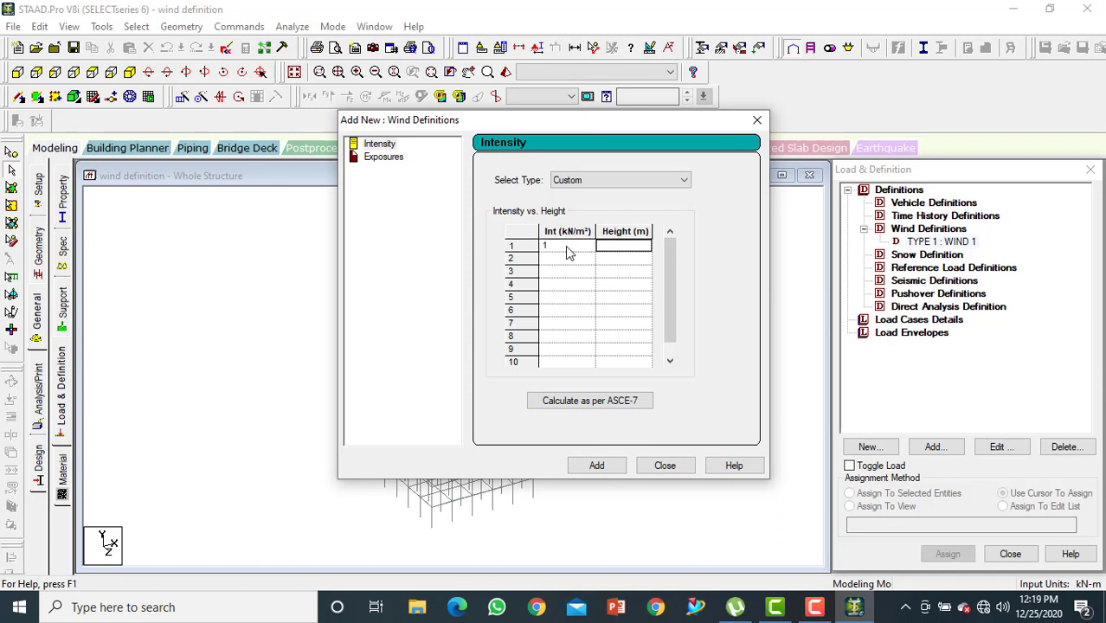
{"action": "type", "text": "10"}
{"action": "key", "text": "Tab"}
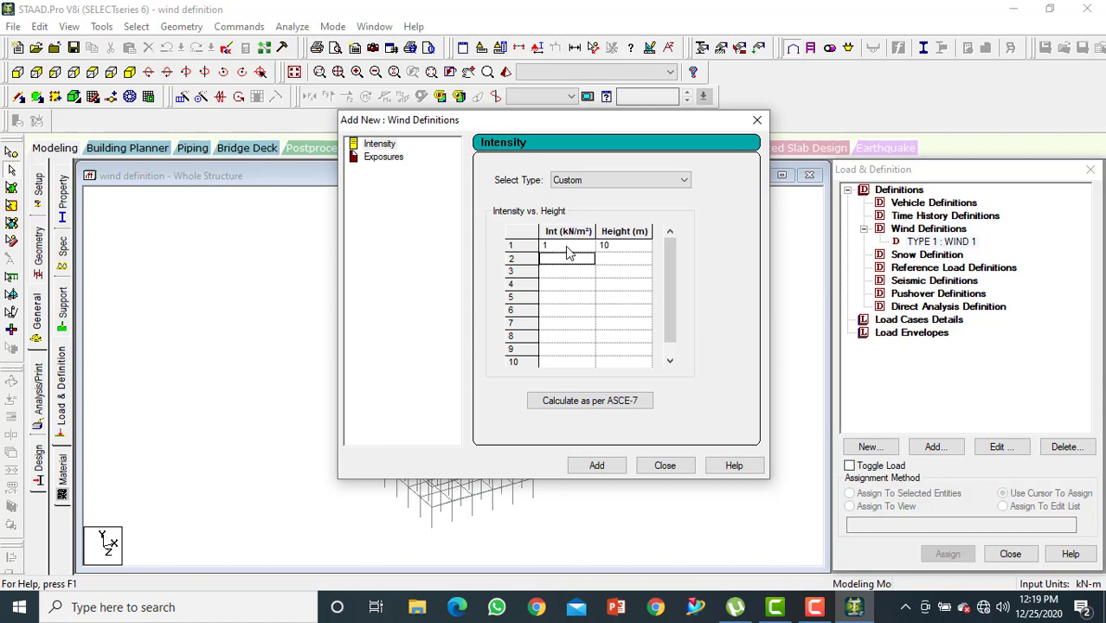
Enter wind intensities of 1.5 kN/m² at 20 m and 2 kN/m² at 33 m, and add the intensity to WIND 1
{"action": "type", "text": "1.5"}
{"action": "key", "text": "Tab"}
{"action": "type", "text": "2"}
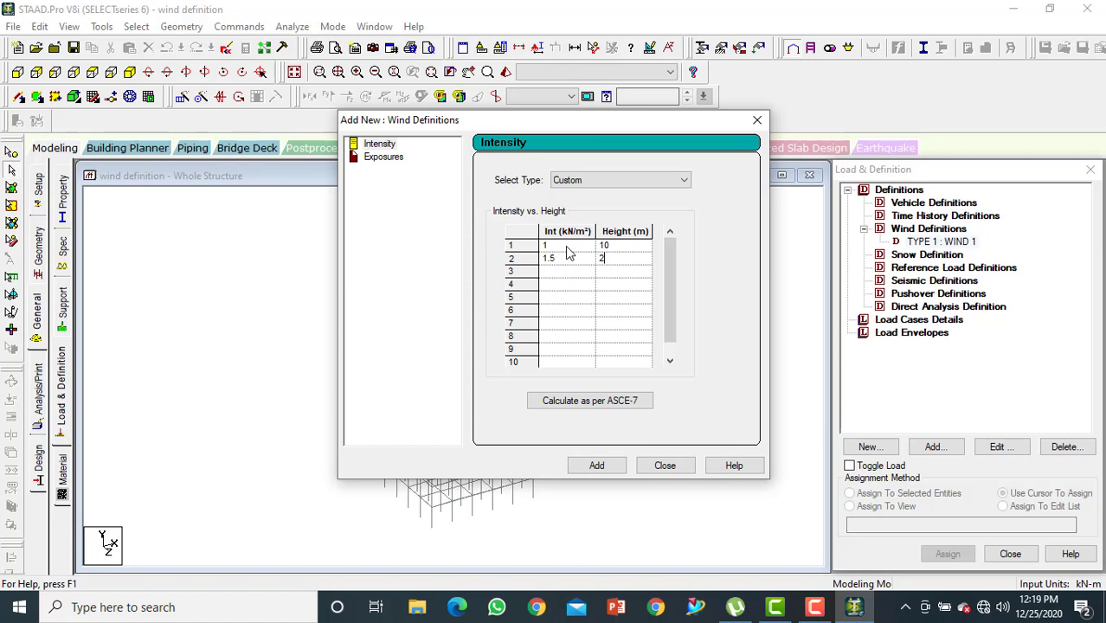
{"action": "type", "text": "0"}
{"action": "key", "text": "Tab"}
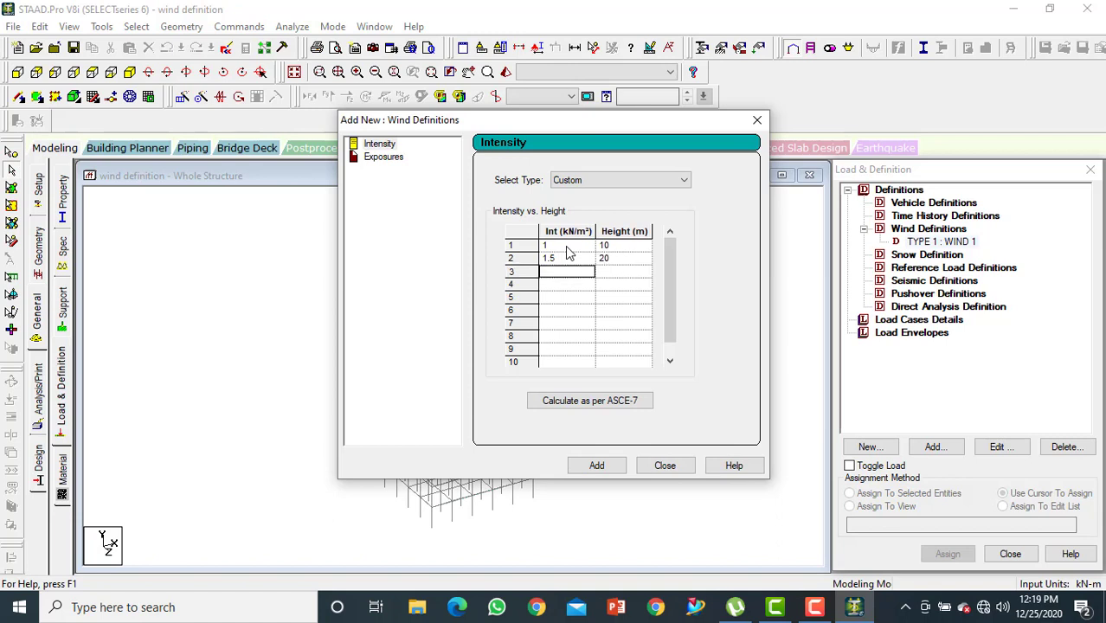
{"action": "type", "text": "2"}
{"action": "key", "text": "Tab"}
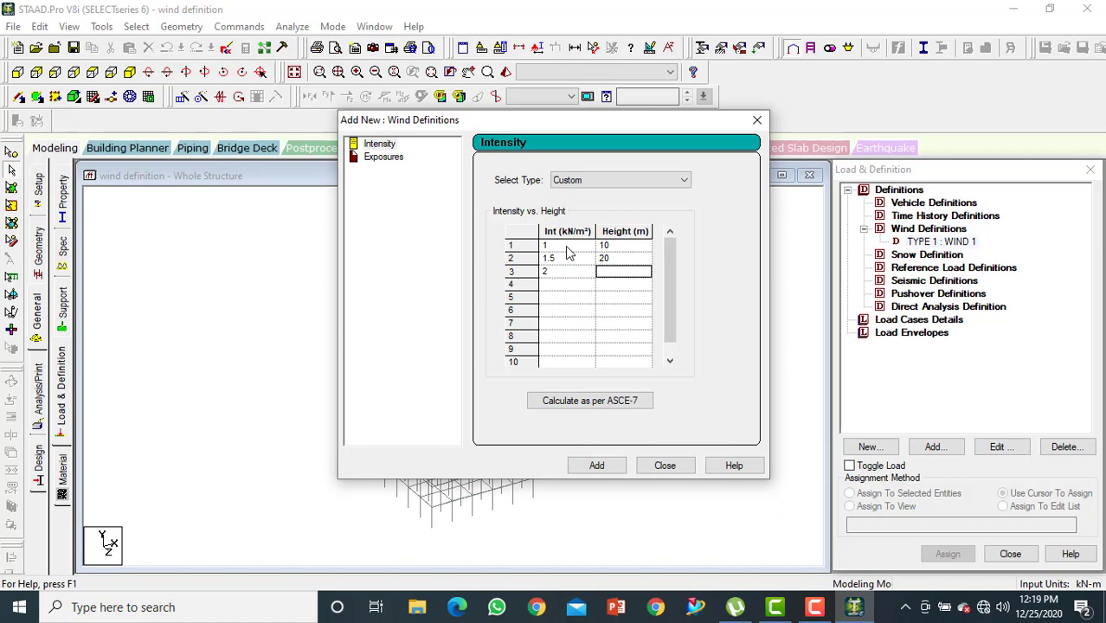
{"action": "type", "text": "33"}
{"action": "left_click", "coordinate": [610, 467]}
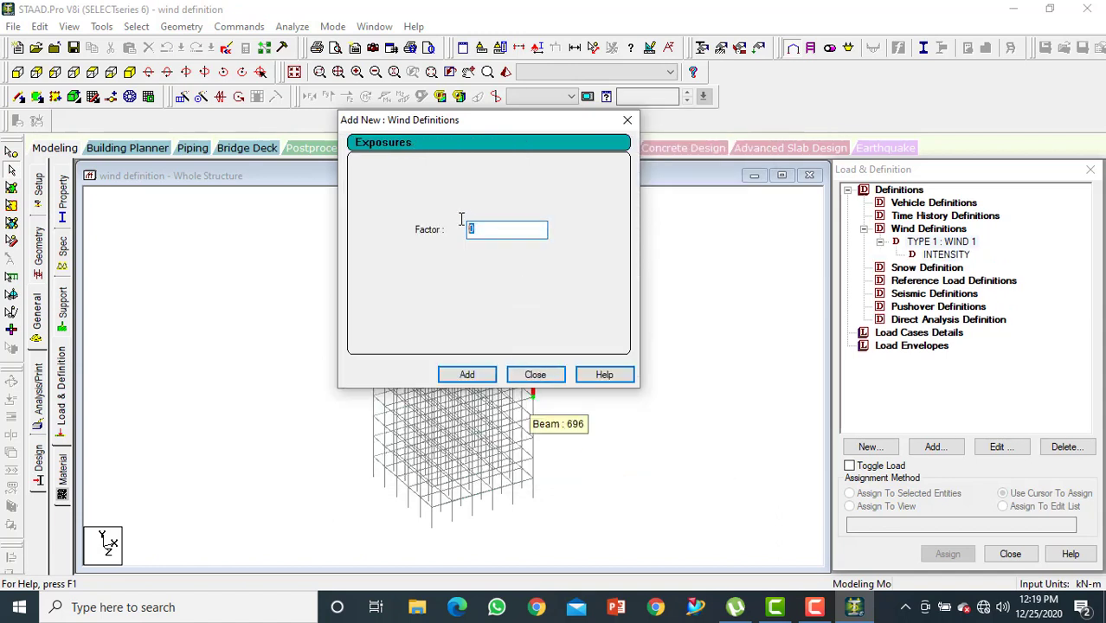
Add an exposure with factor 1 to the WIND 1 definition and close the dialog
{"action": "double_click", "coordinate": [470, 229]}
{"action": "type", "text": "1"}
{"action": "left_click", "coordinate": [471, 375]}
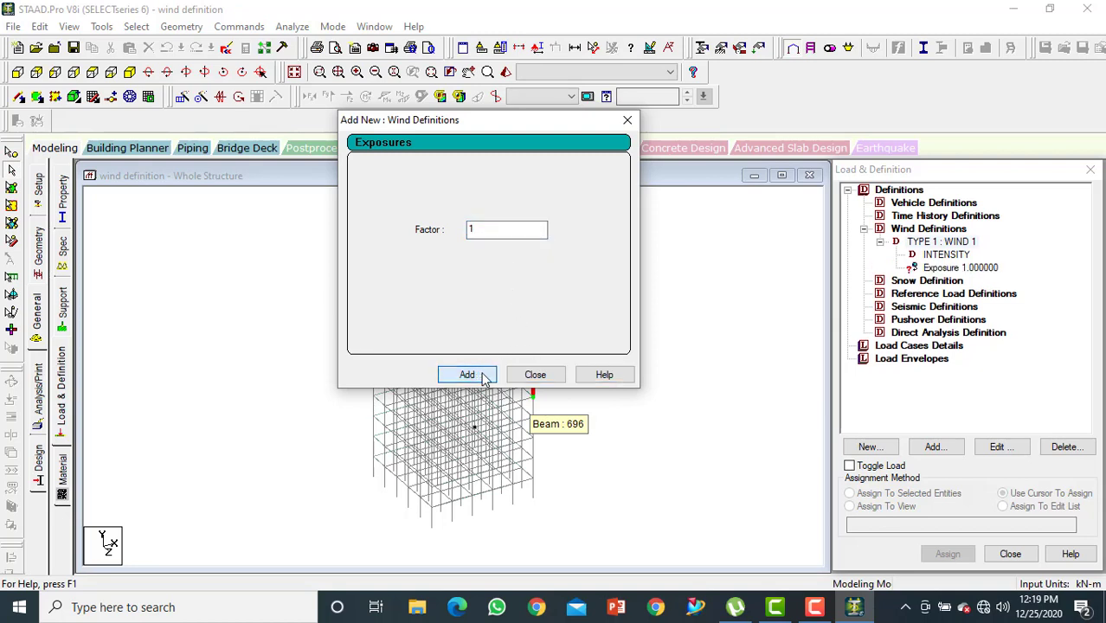
{"action": "left_click", "coordinate": [535, 376]}
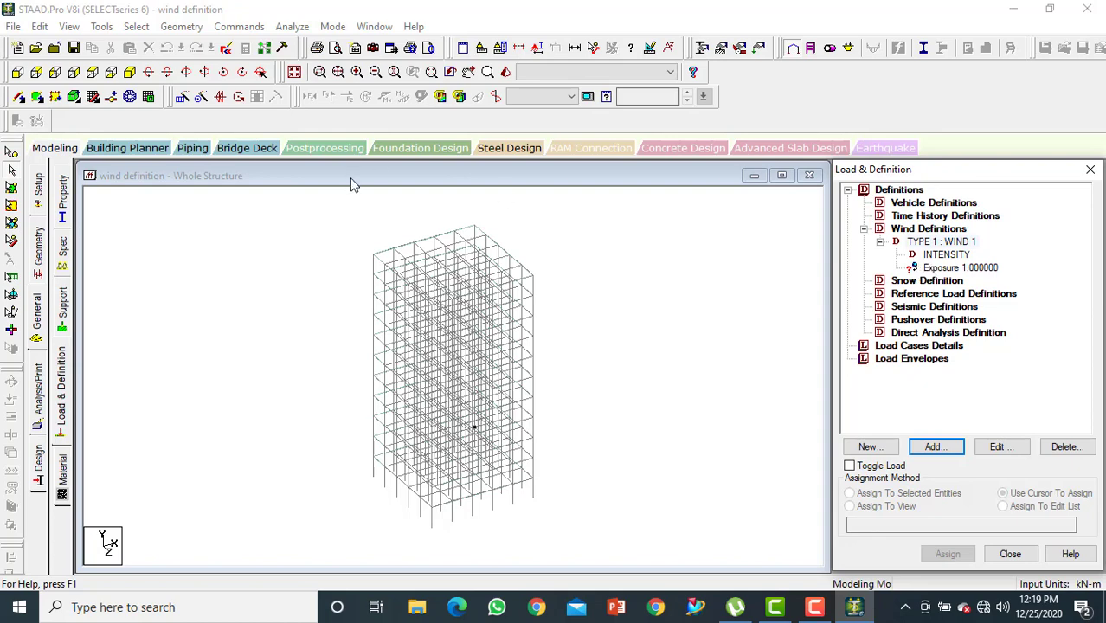
Assign the wind exposure to all nodes of the structure using the Assign To View method
{"action": "left_click", "coordinate": [957, 270]}
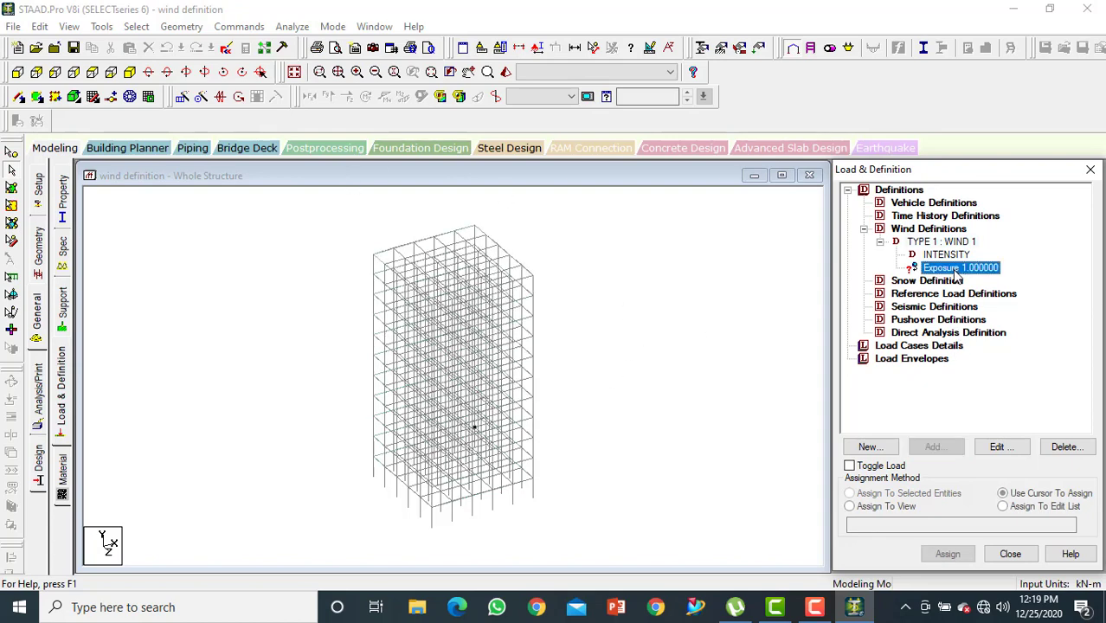
{"action": "left_click", "coordinate": [850, 506]}
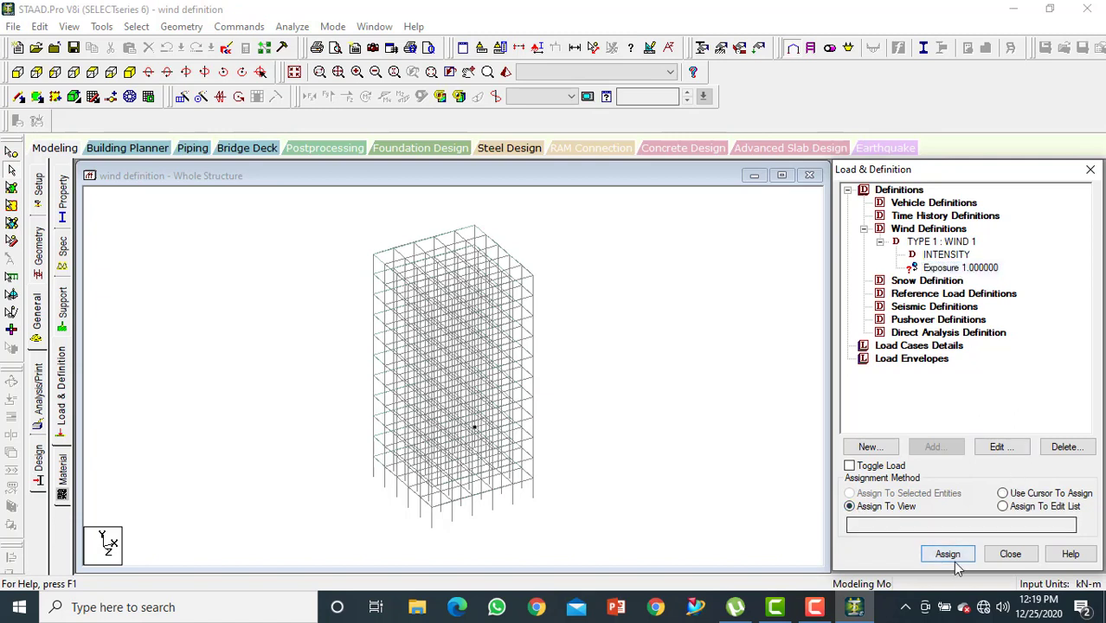
{"action": "left_click", "coordinate": [950, 555]}
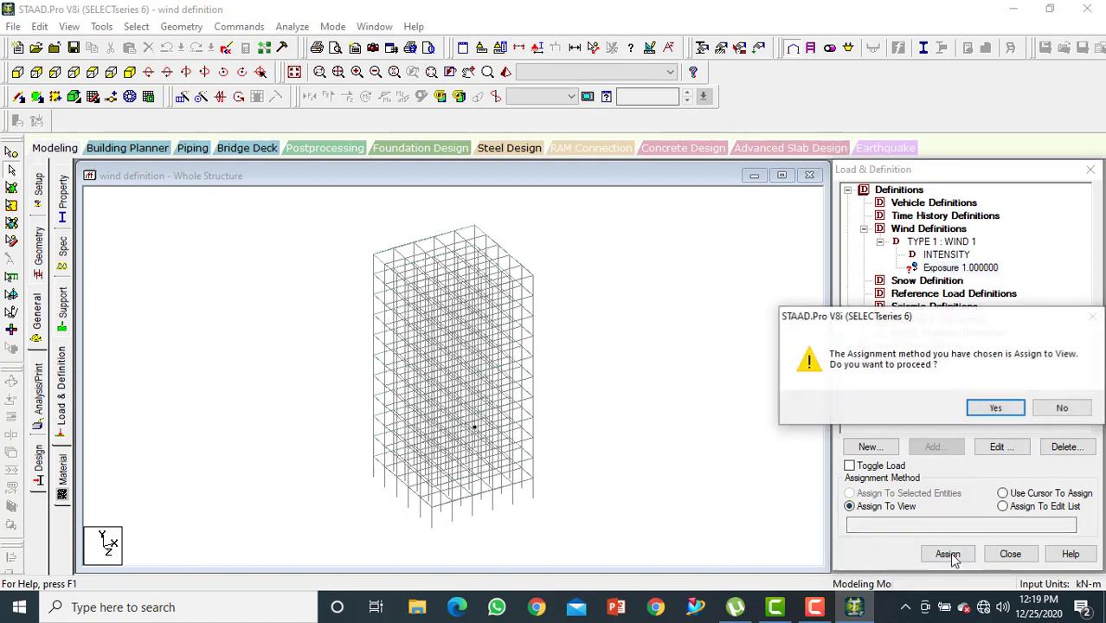
{"action": "left_click", "coordinate": [976, 408]}
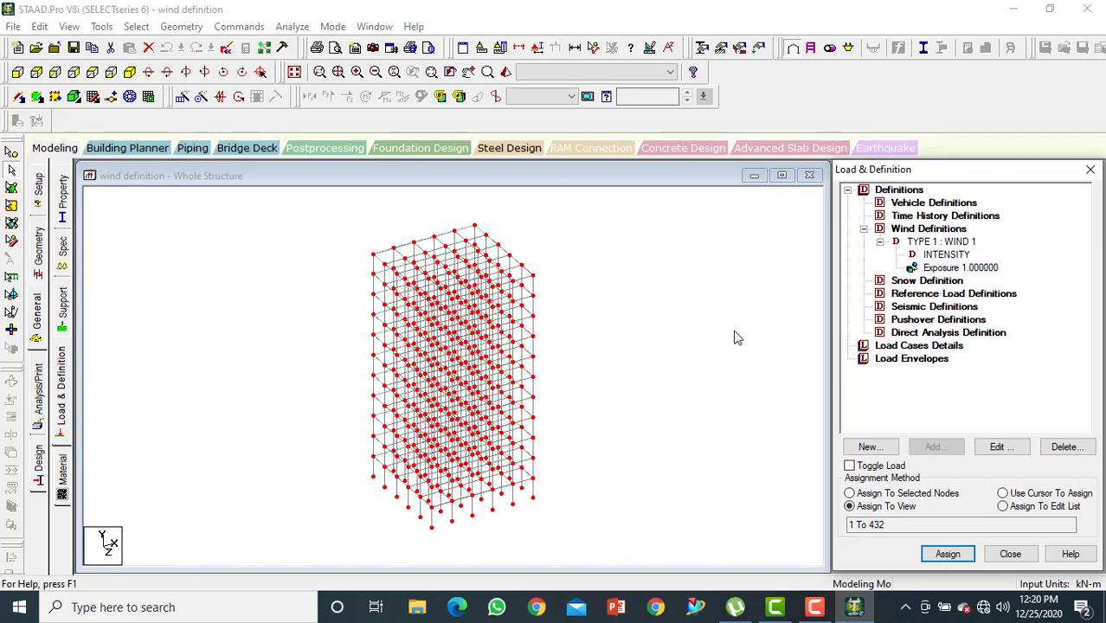
Add primary load case 1 with loading type Wind and the title "wind load X"
{"action": "left_click", "coordinate": [887, 347]}
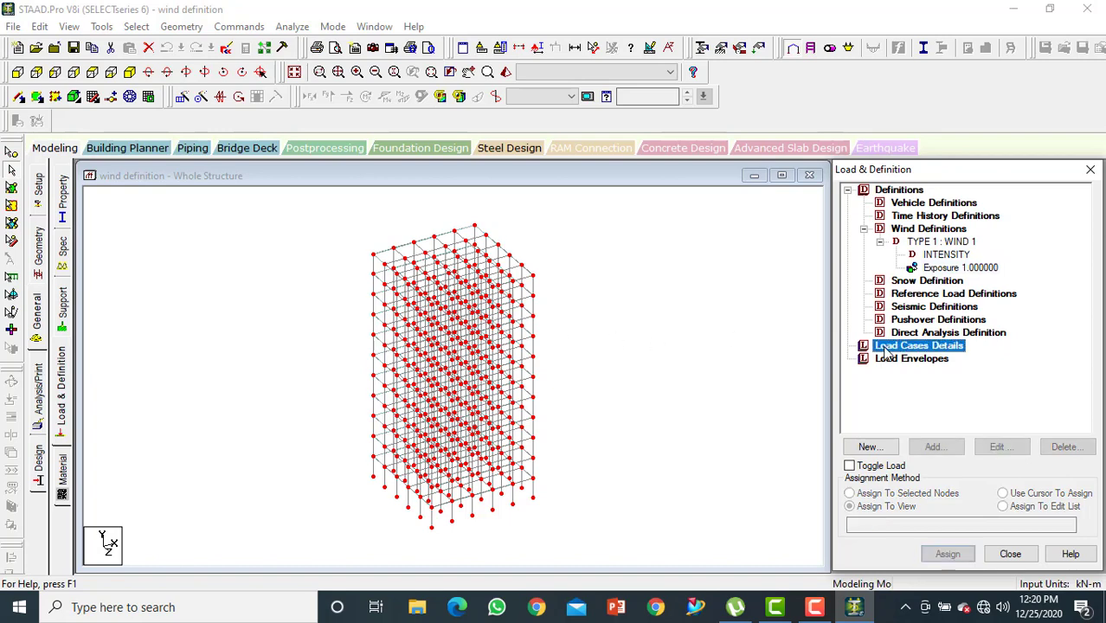
{"action": "left_click", "coordinate": [933, 447]}
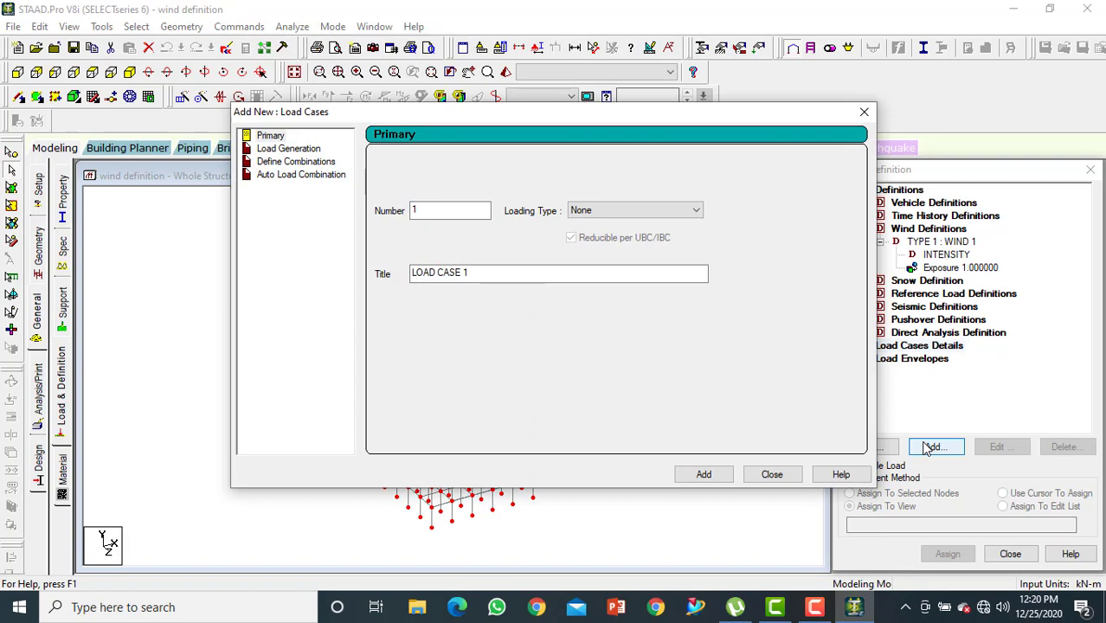
{"action": "left_click", "coordinate": [698, 212]}
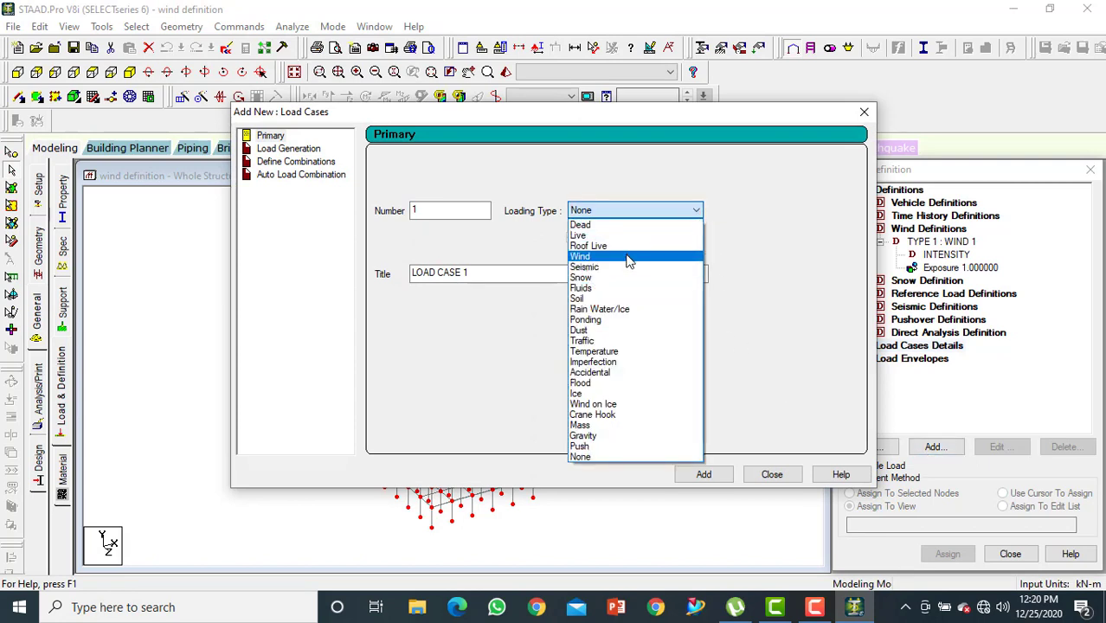
{"action": "left_click", "coordinate": [630, 261]}
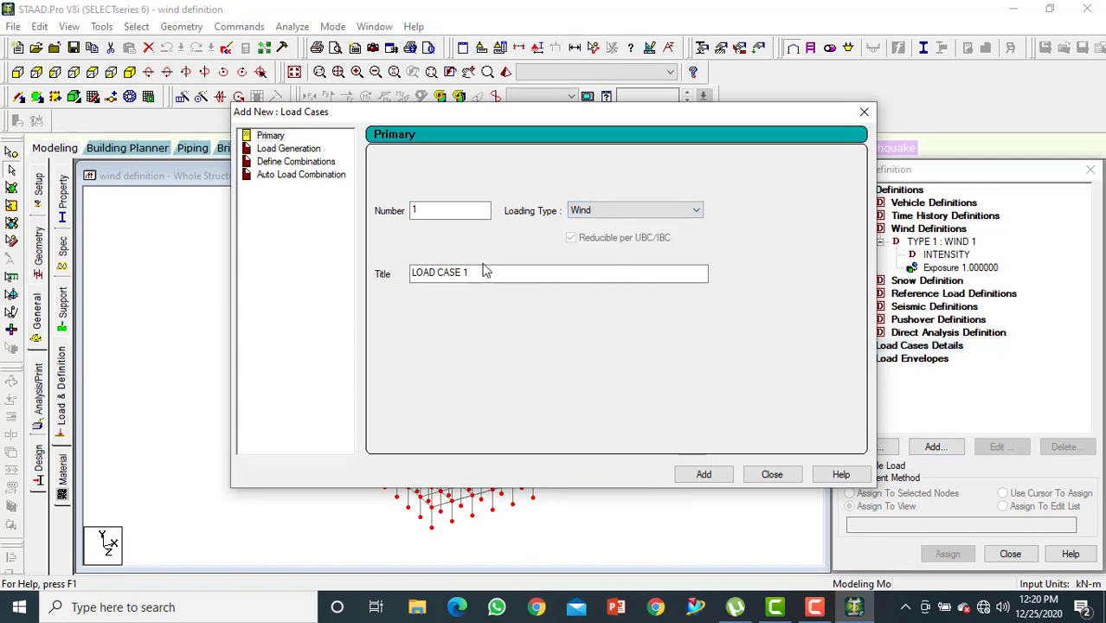
{"action": "left_click_drag", "start_coordinate": [483, 275], "coordinate": [385, 260]}
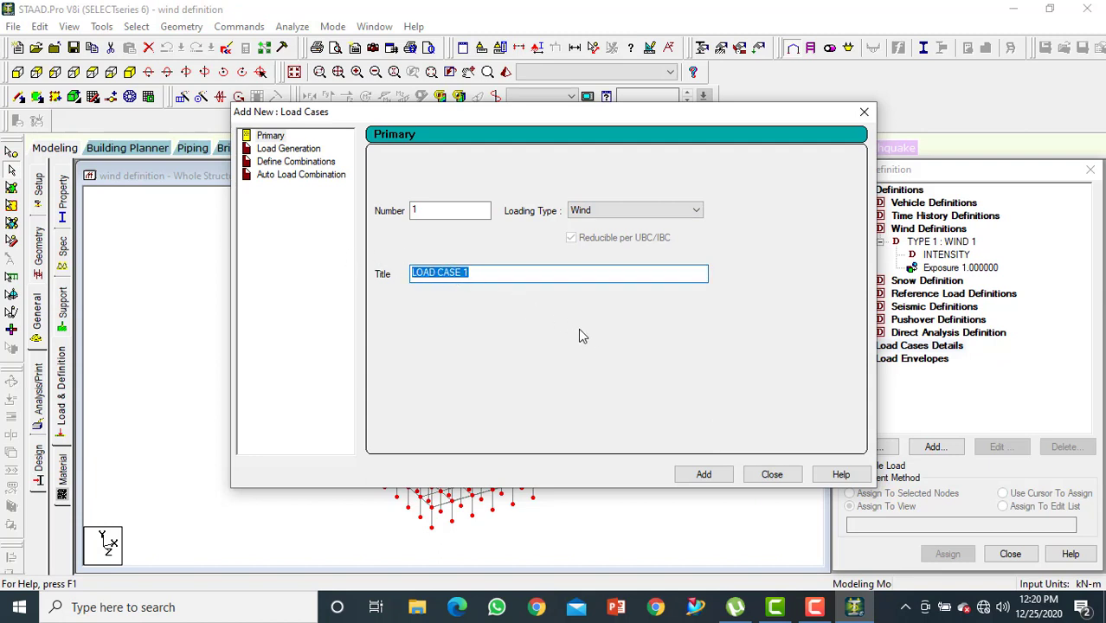
{"action": "type", "text": "wi"}
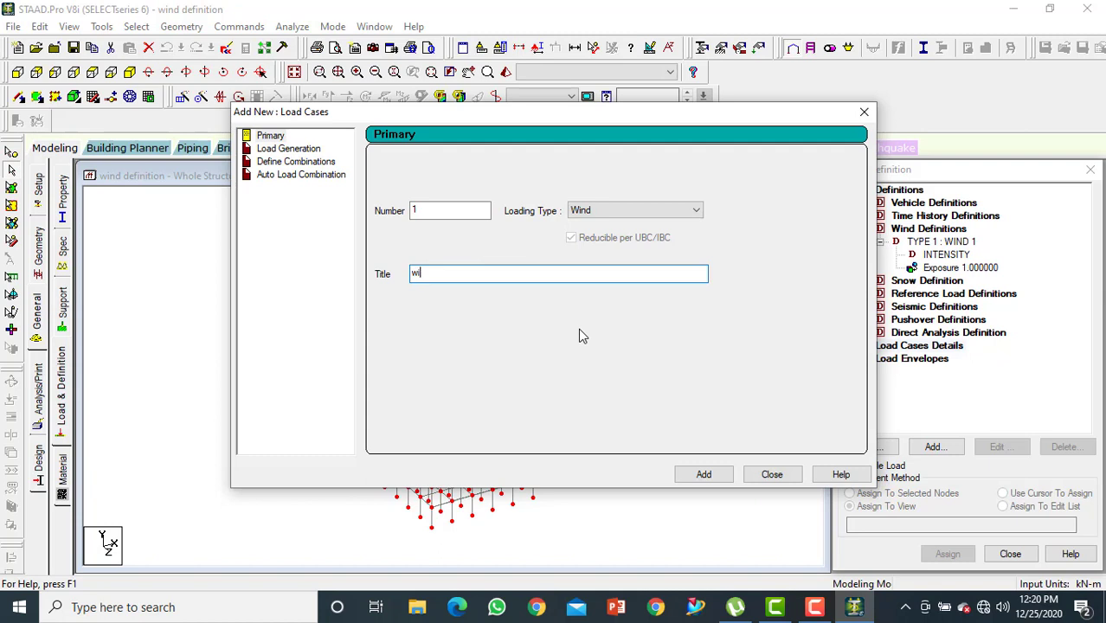
{"action": "type", "text": "nd load X"}
{"action": "left_click", "coordinate": [705, 476]}
Add primary load case 2 with loading type Wind and the title "Wind load Z"
{"action": "left_click_drag", "start_coordinate": [490, 274], "coordinate": [332, 275]}
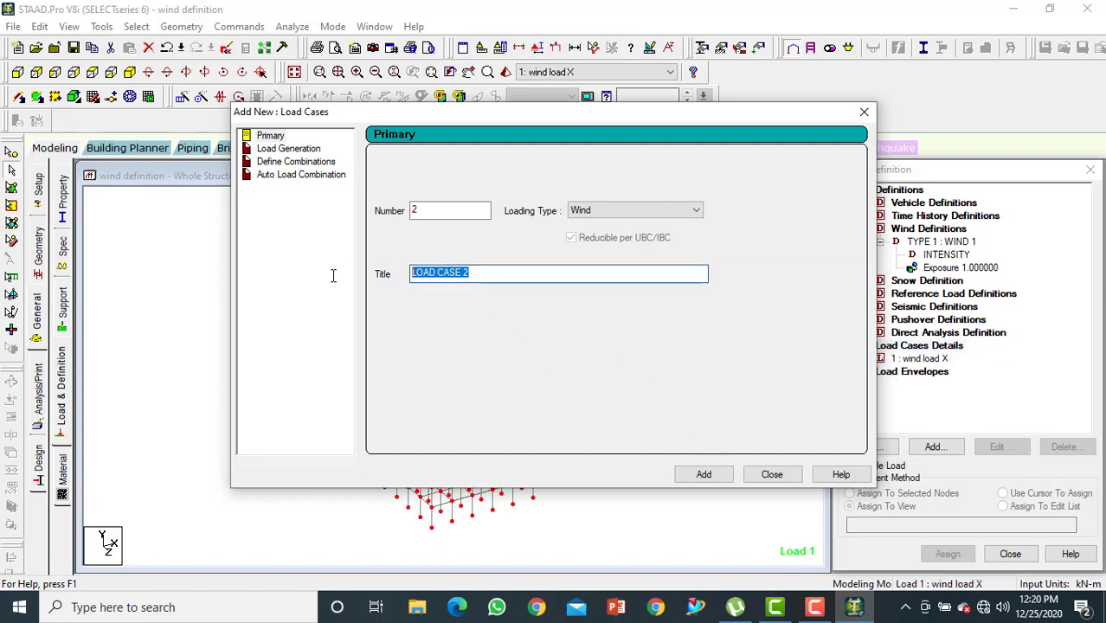
{"action": "type", "text": "Wi"}
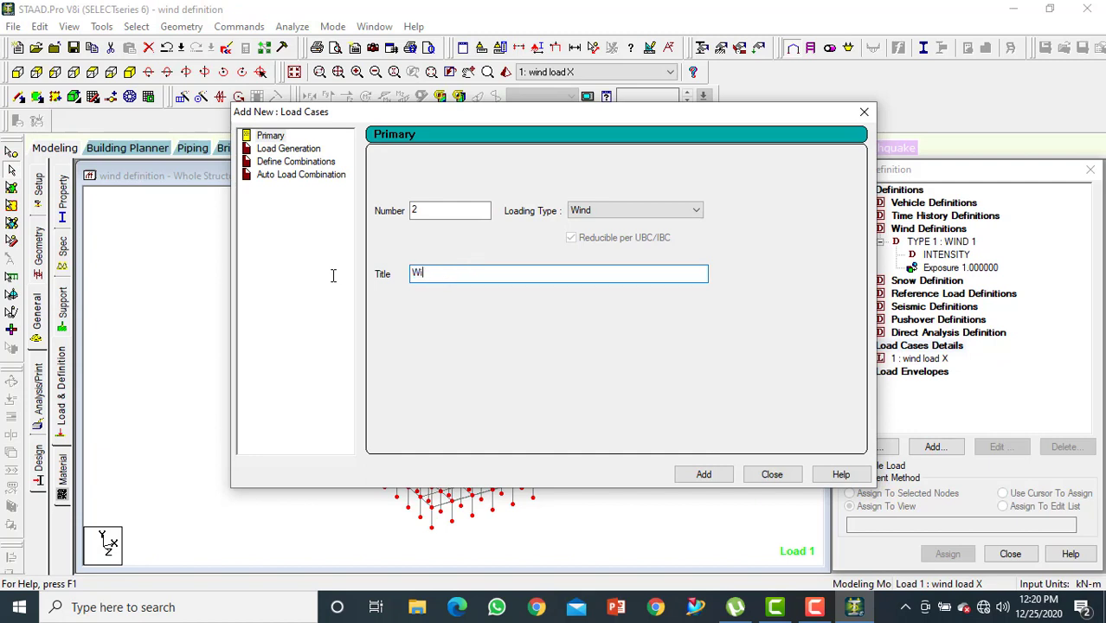
{"action": "type", "text": "nd load Z"}
{"action": "left_click", "coordinate": [704, 475]}
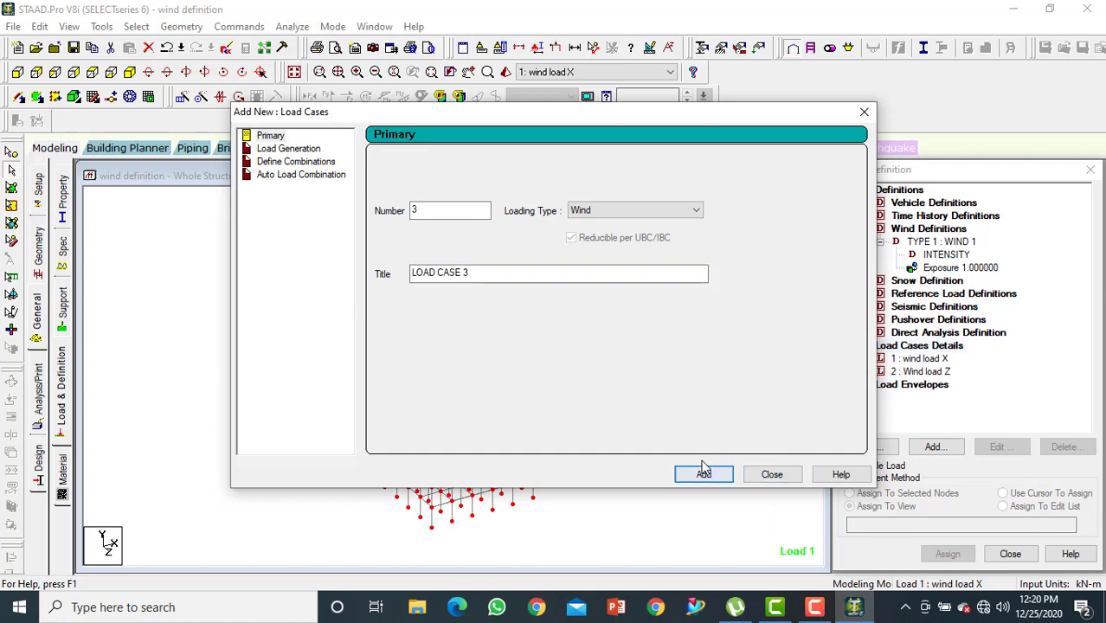
Add primary load case 3 with loading type Dead and the title "DEAD LOAD"
{"action": "left_click", "coordinate": [653, 216]}
{"action": "left_click", "coordinate": [651, 227]}
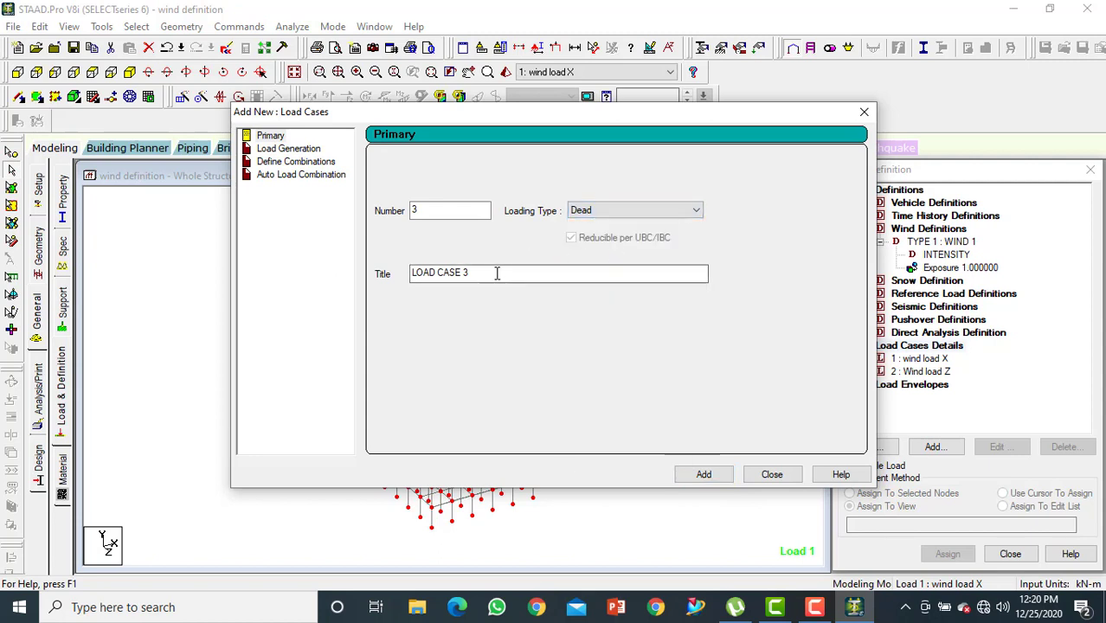
{"action": "left_click_drag", "start_coordinate": [496, 274], "coordinate": [359, 244]}
{"action": "type", "text": "DEAD"}
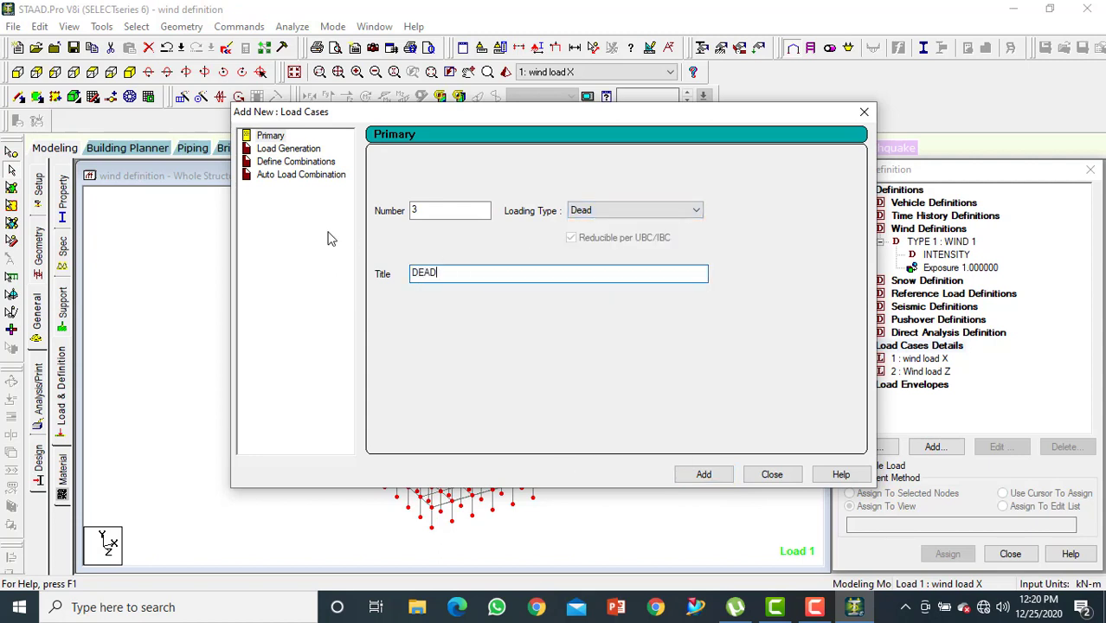
{"action": "type", "text": " LOAD"}
{"action": "left_click", "coordinate": [715, 476]}
Add primary load case 4 with loading type Live and the title "LIVE LOAD", and finish adding load cases
{"action": "left_click", "coordinate": [676, 211]}
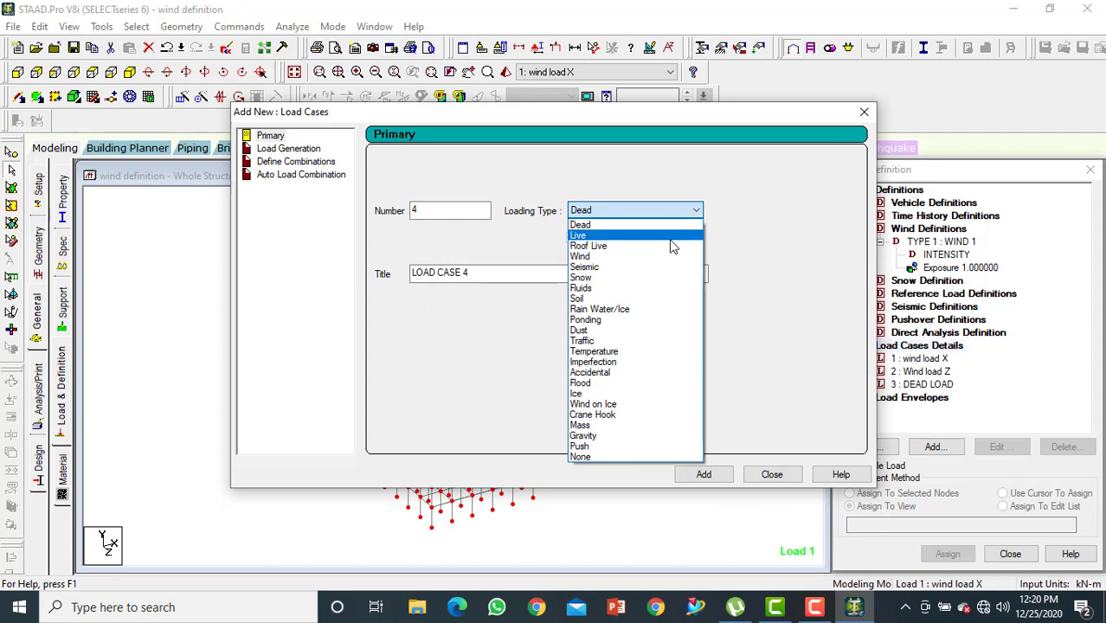
{"action": "left_click", "coordinate": [658, 239]}
{"action": "left_click_drag", "start_coordinate": [491, 271], "coordinate": [361, 274]}
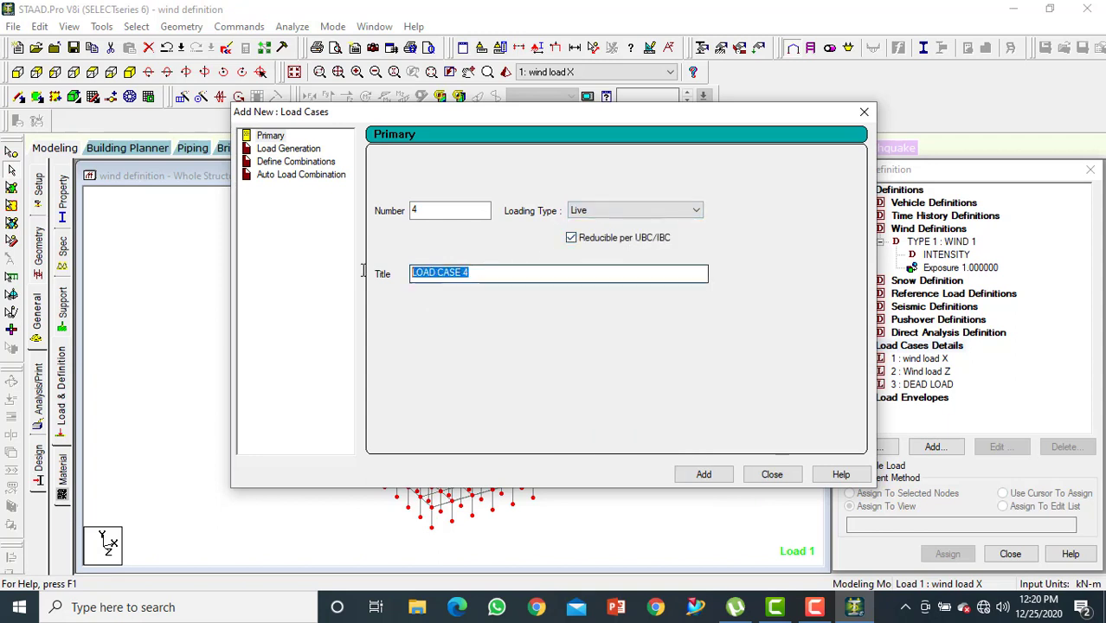
{"action": "type", "text": "LIVE "}
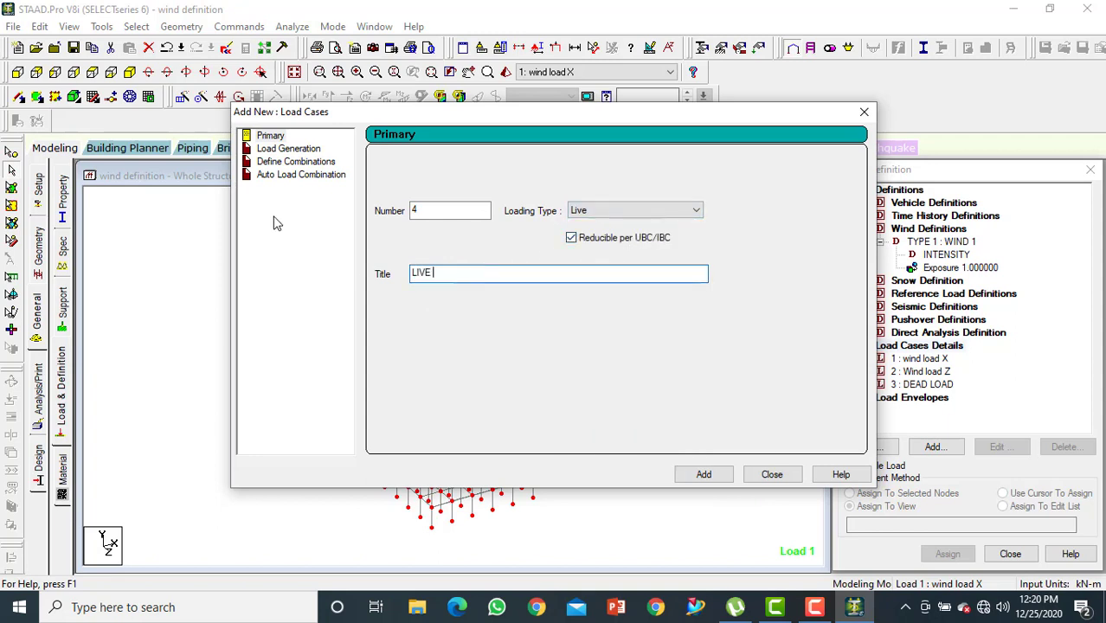
{"action": "type", "text": "LOAD"}
{"action": "left_click", "coordinate": [702, 476]}
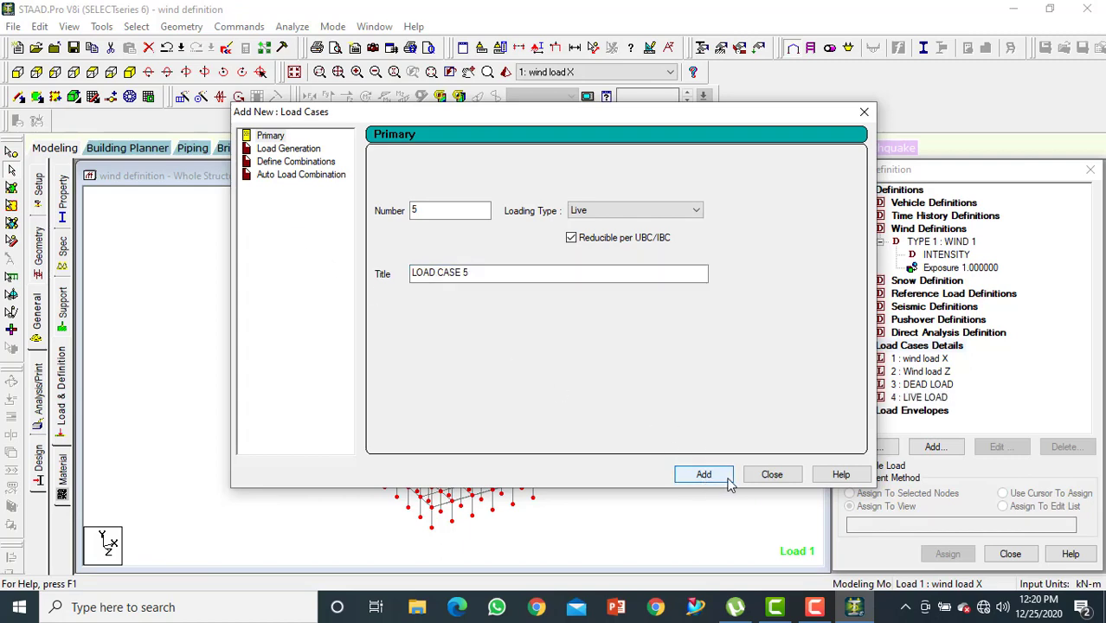
{"action": "left_click", "coordinate": [762, 480]}
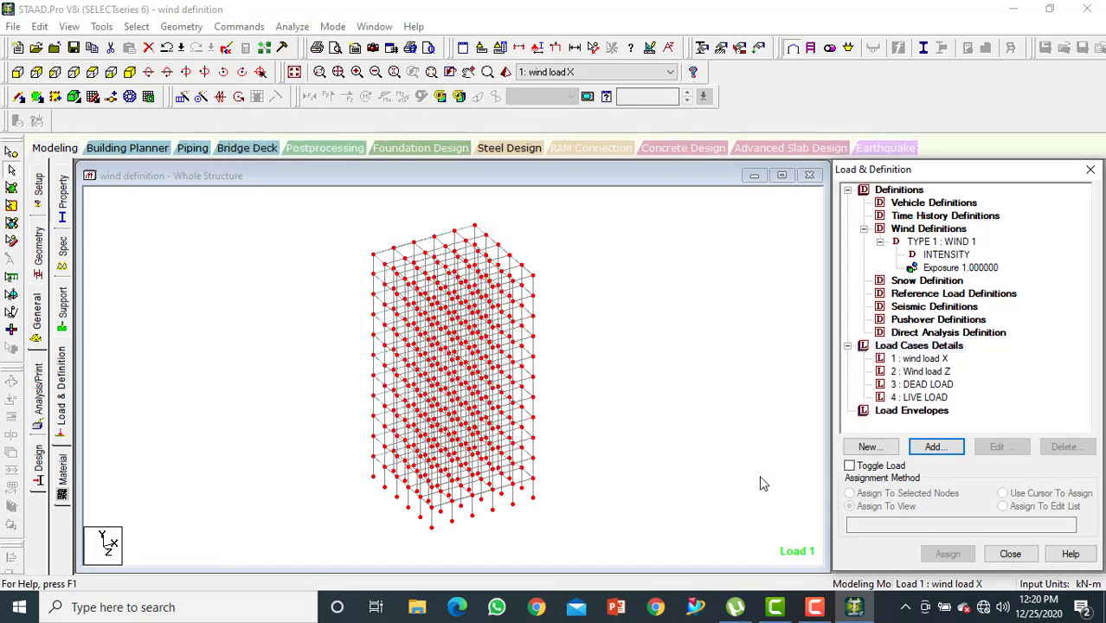
Add a type 1 wind load on the X windward face to load case 1, with factor 1 and Y range 10 to 33 m
{"action": "left_click", "coordinate": [927, 362]}
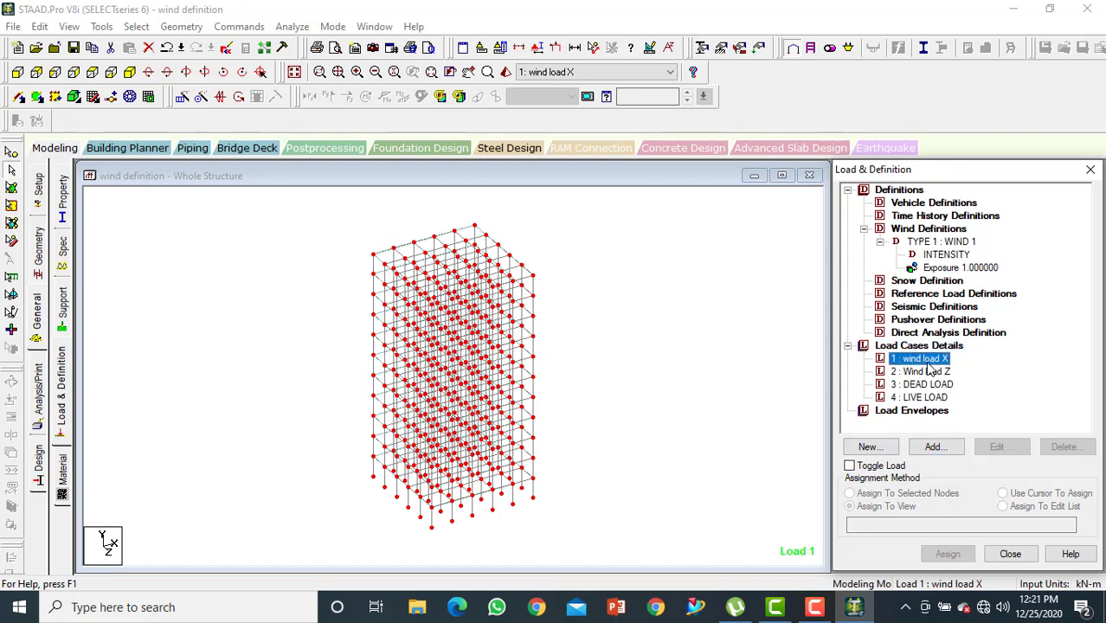
{"action": "left_click", "coordinate": [934, 448]}
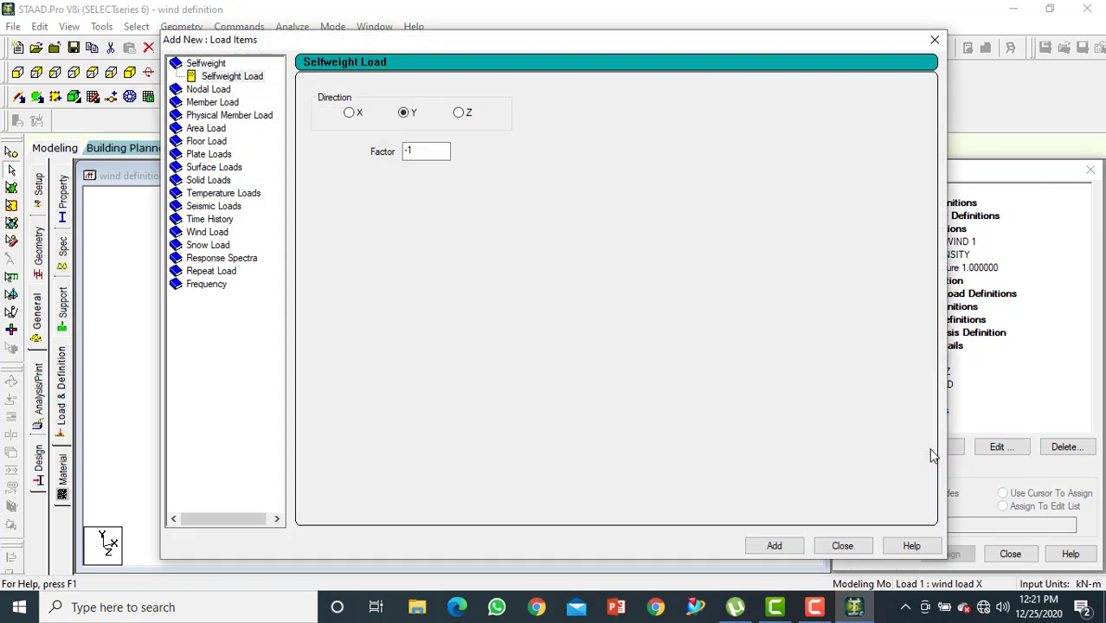
{"action": "left_click", "coordinate": [216, 232]}
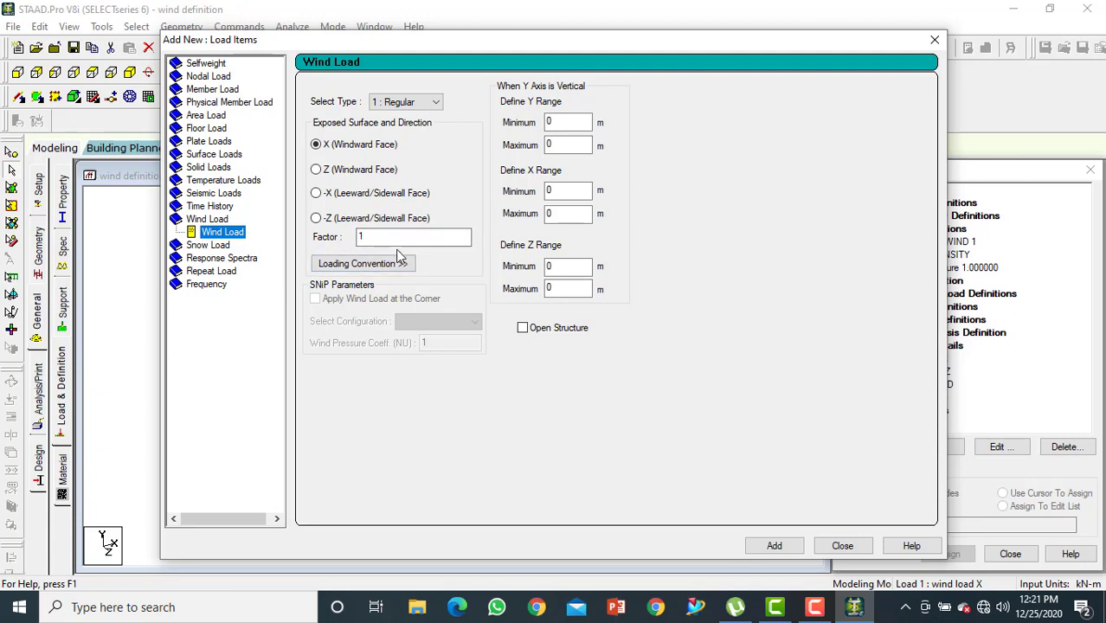
{"action": "double_click", "coordinate": [557, 122]}
{"action": "type", "text": "1"}
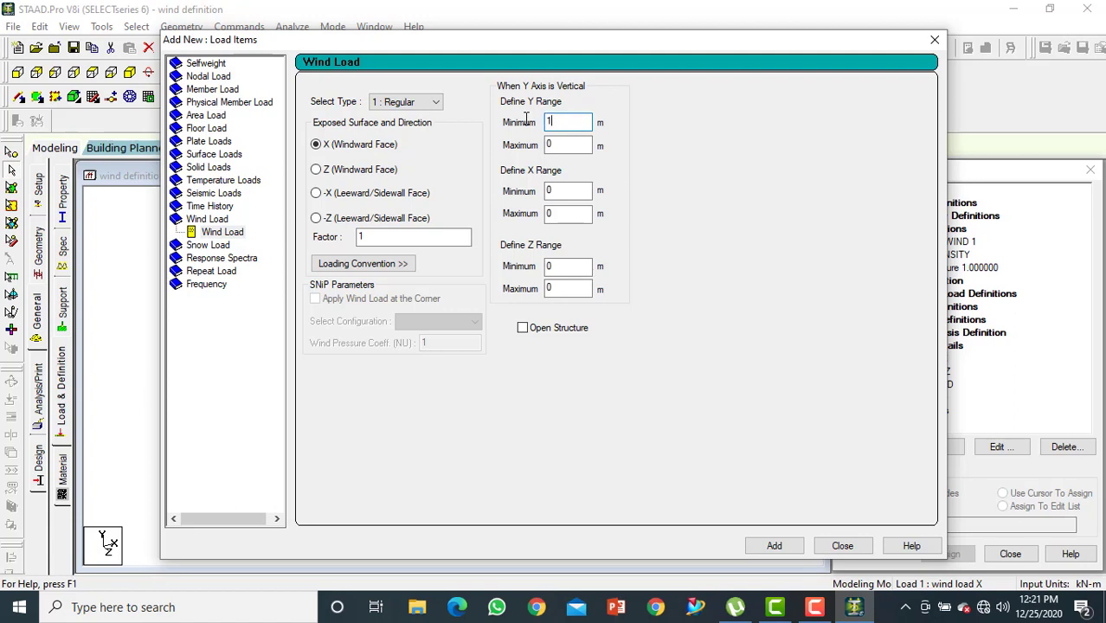
{"action": "type", "text": "0"}
{"action": "left_click", "coordinate": [559, 145]}
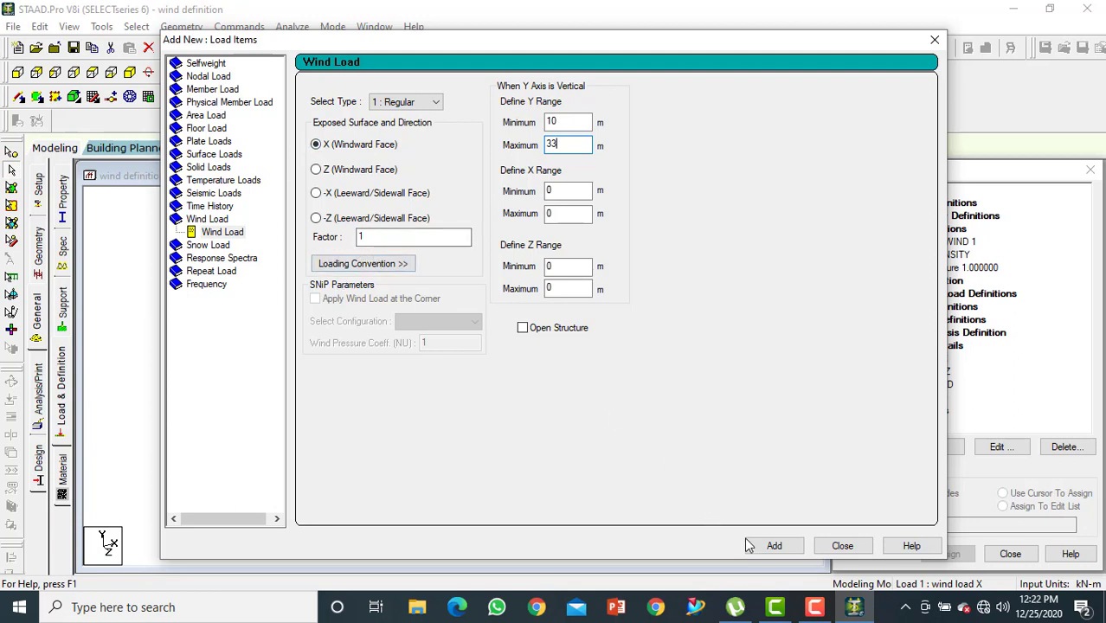
{"action": "left_click", "coordinate": [773, 547]}
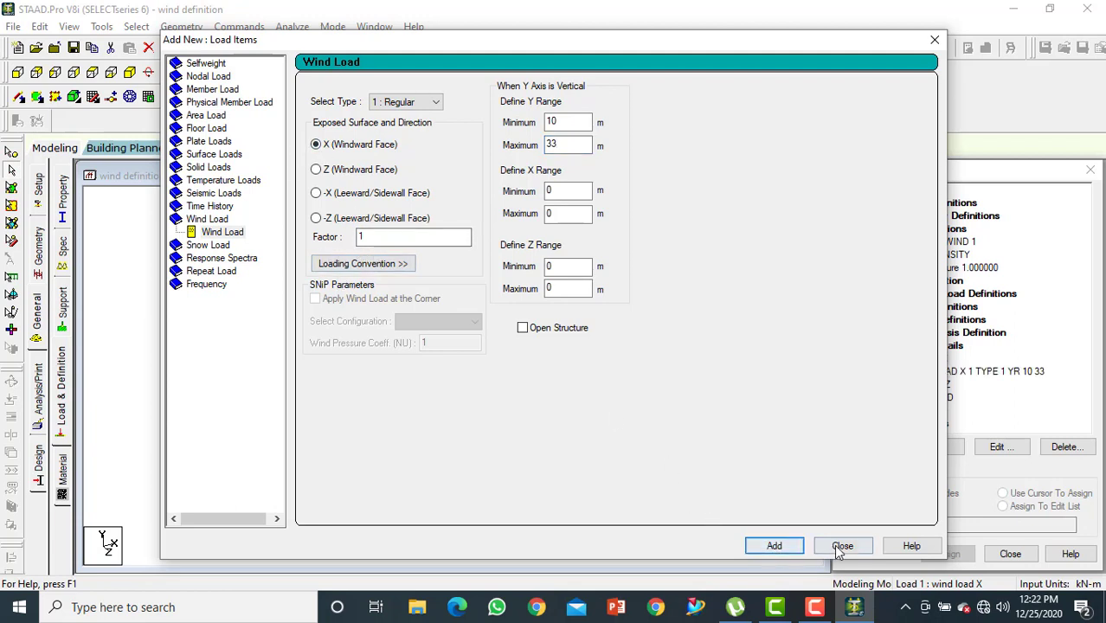
Add a second X windward wind load to load case 1 with factor -1 over the same Y range
{"action": "left_click", "coordinate": [398, 239]}
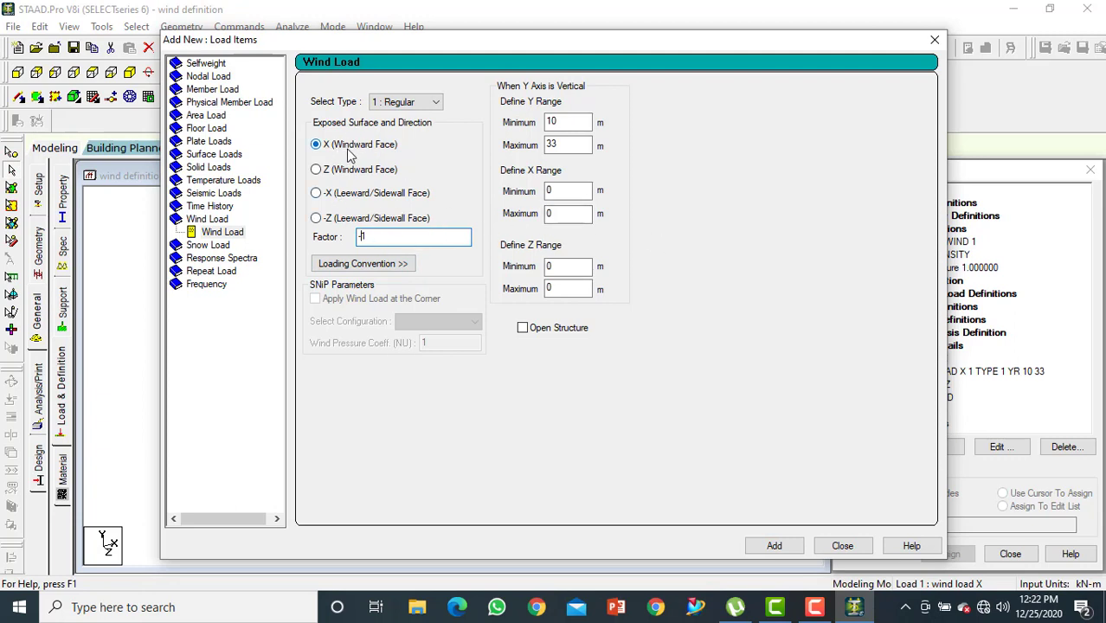
{"action": "left_click", "coordinate": [774, 547]}
{"action": "left_click_drag", "start_coordinate": [617, 43], "coordinate": [500, 41]}
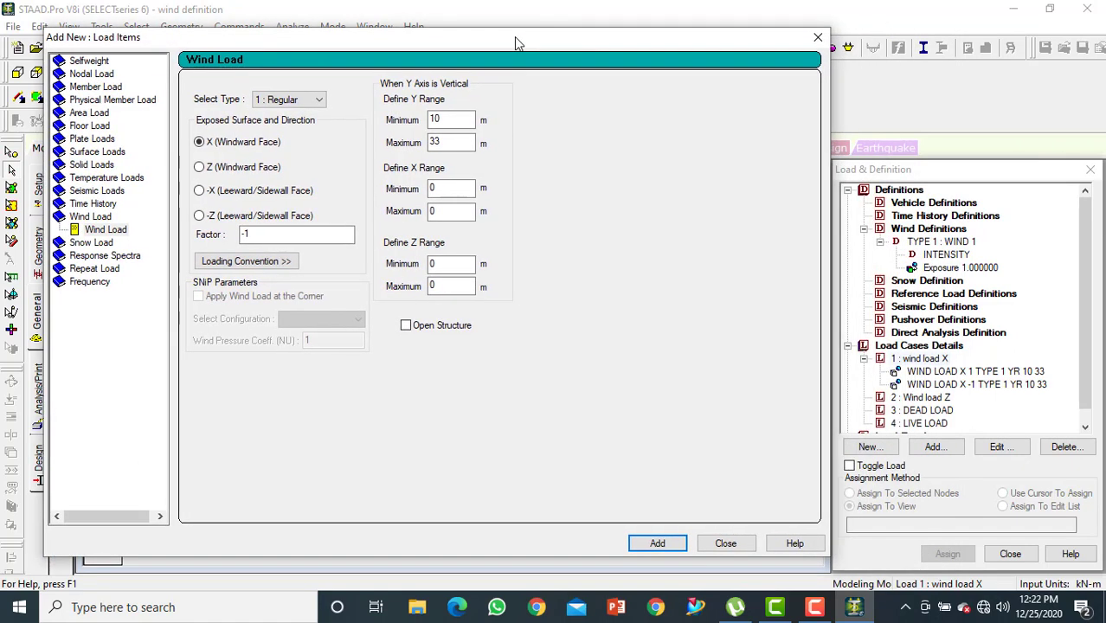
{"action": "left_click", "coordinate": [729, 543]}
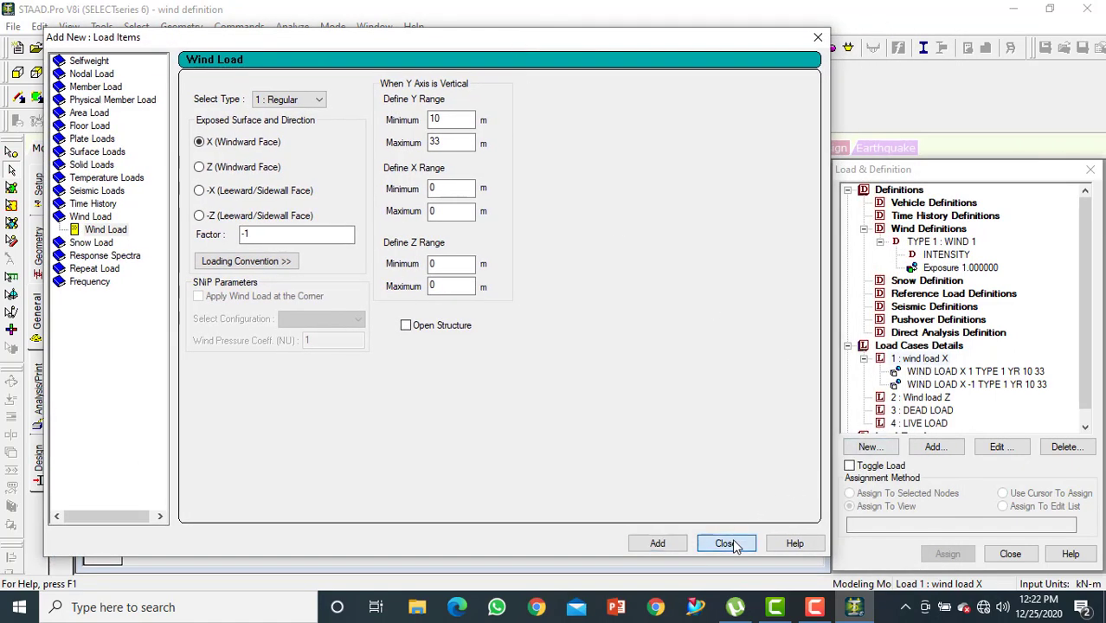
Add a type 1 wind load on the Z windward face to load case 2, with factor 1 and Y range 10 to 33 m
{"action": "scroll", "coordinate": [941, 407], "scroll_direction": "down", "scroll_amount": 1}
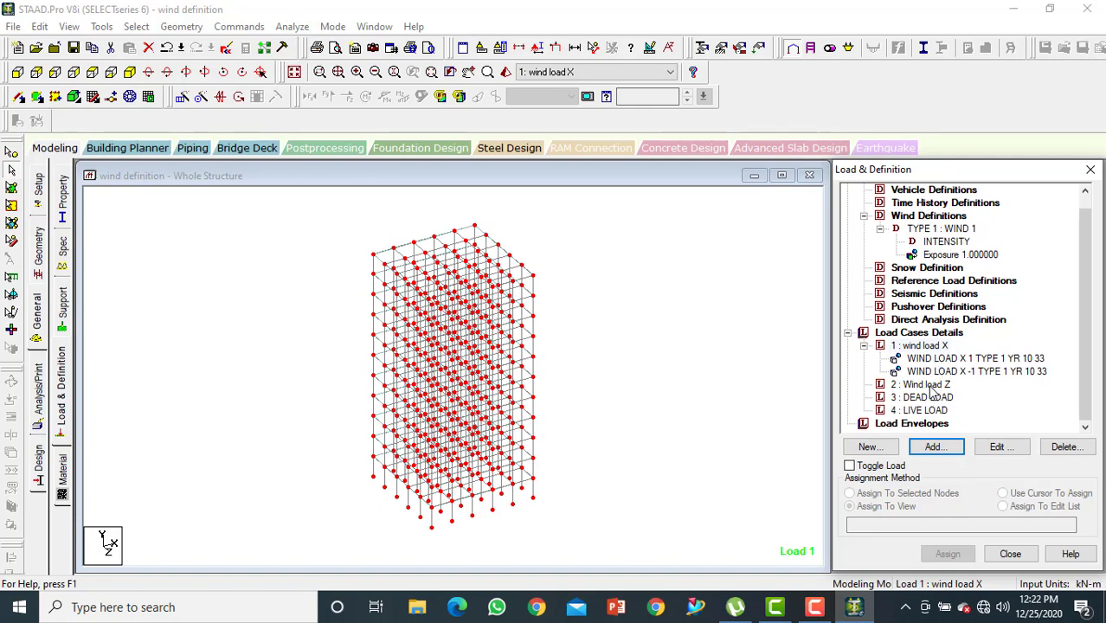
{"action": "left_click", "coordinate": [926, 386]}
{"action": "left_click", "coordinate": [944, 444]}
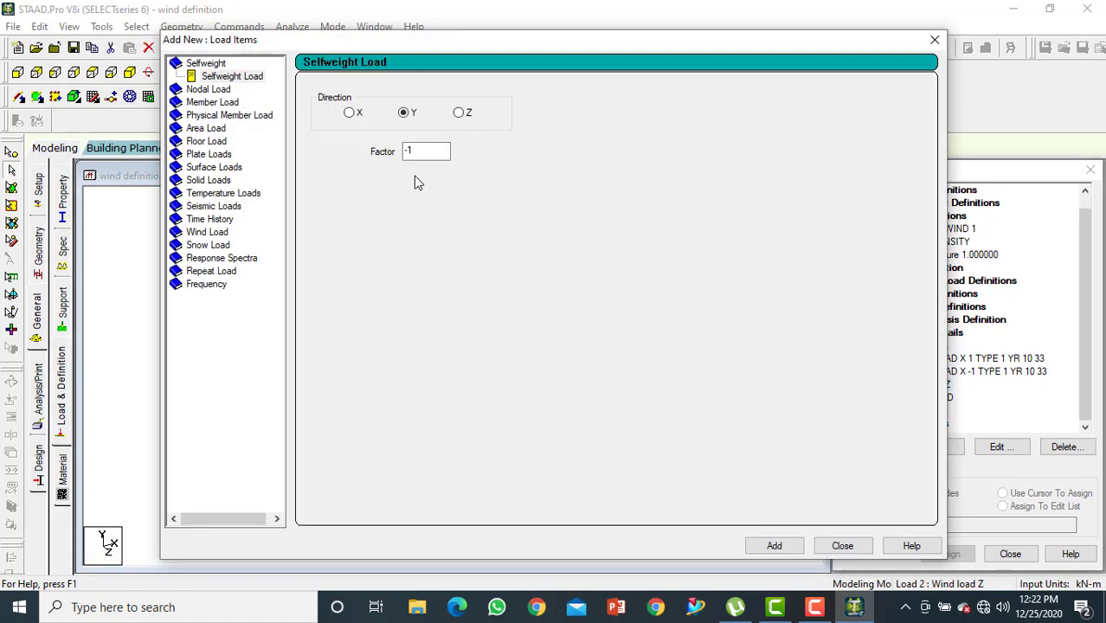
{"action": "left_click", "coordinate": [216, 232]}
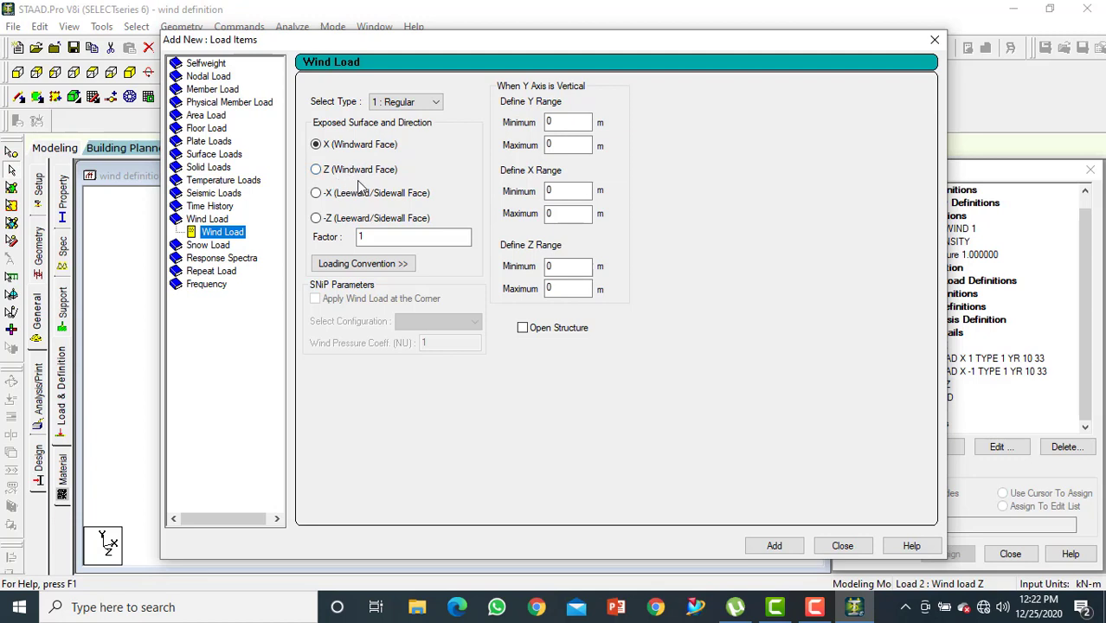
{"action": "left_click", "coordinate": [317, 171]}
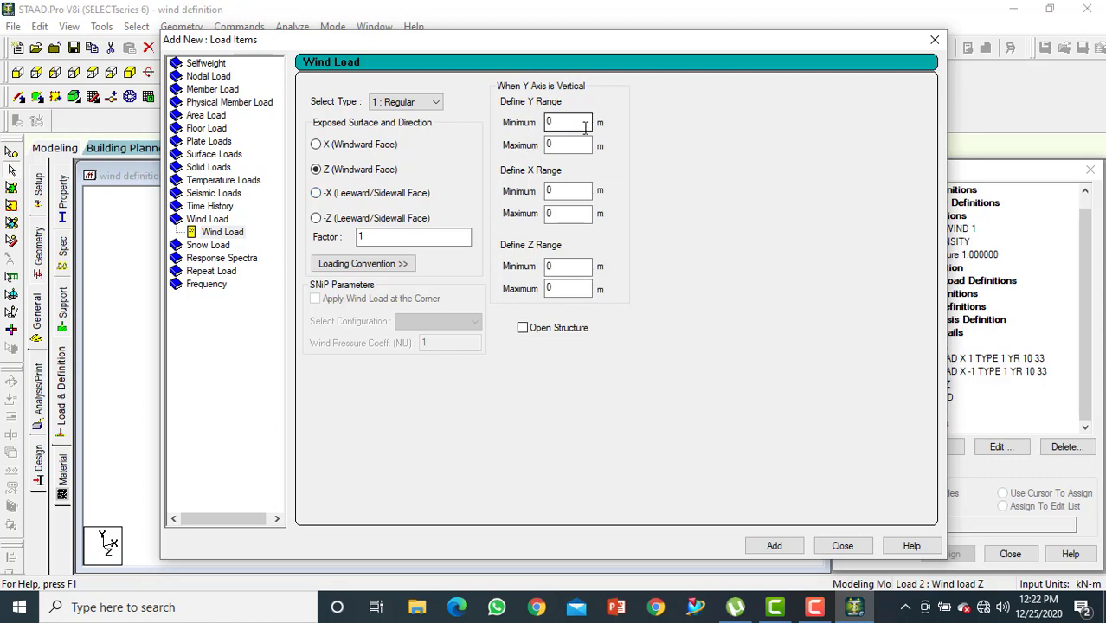
{"action": "left_click_drag", "start_coordinate": [558, 121], "coordinate": [521, 123]}
{"action": "key", "text": "Tab"}
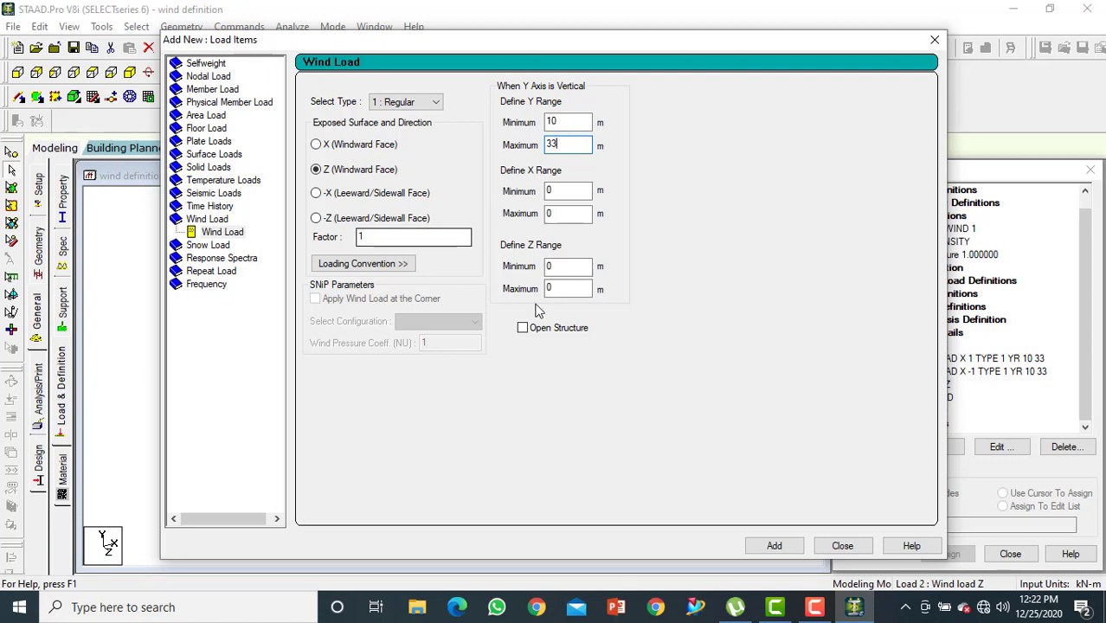
{"action": "left_click", "coordinate": [795, 547]}
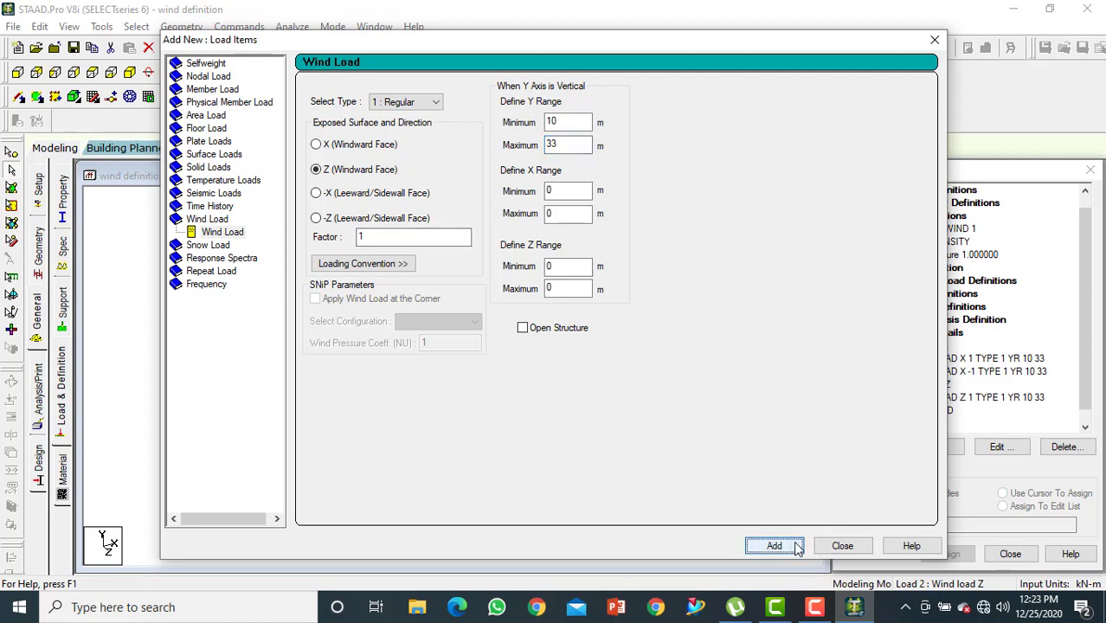
Add a second Z windward wind load to load case 2 with factor -1 over the same Y range
{"action": "left_click", "coordinate": [360, 237]}
{"action": "type", "text": "-1"}
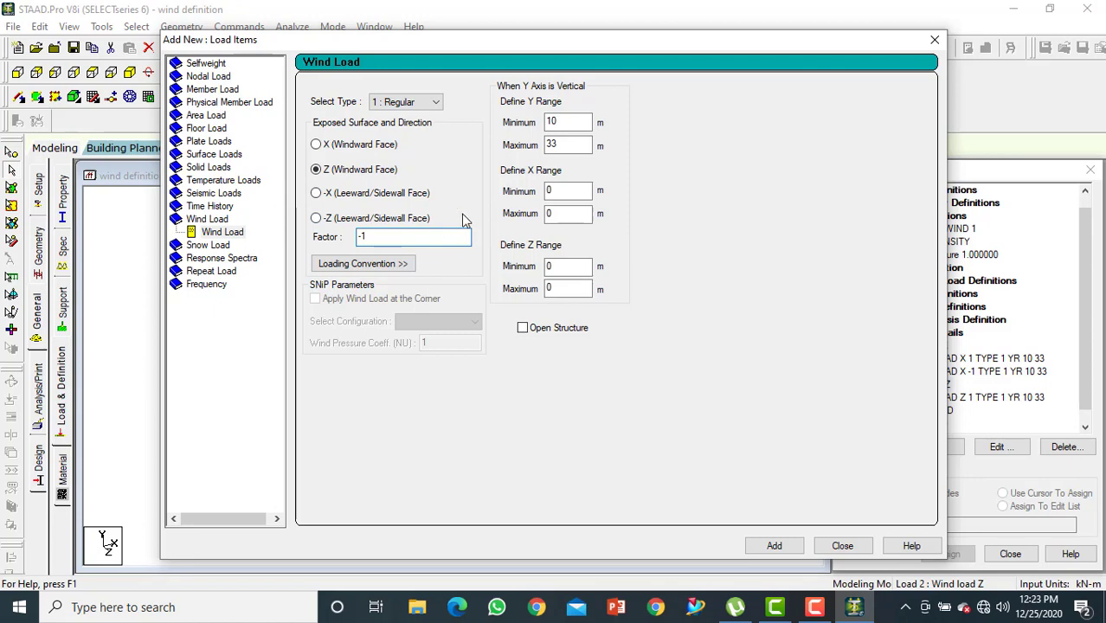
{"action": "left_click", "coordinate": [773, 546]}
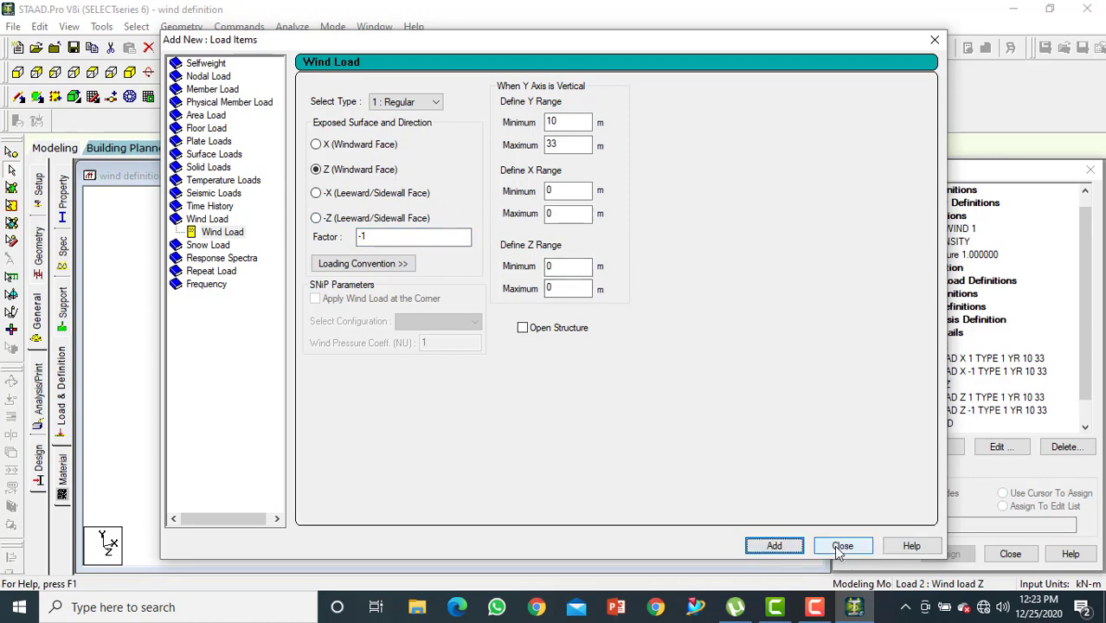
{"action": "left_click", "coordinate": [833, 546]}
Add a selfweight load in the Y direction with factor -1 to the DEAD LOAD case
{"action": "scroll", "coordinate": [956, 404], "scroll_direction": "down", "scroll_amount": 2}
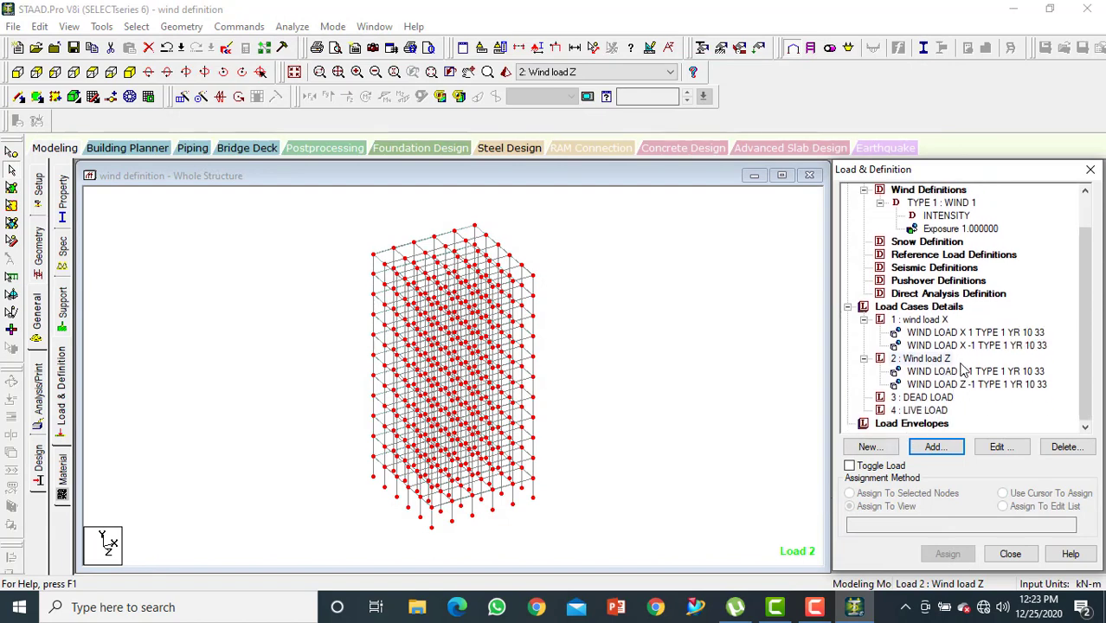
{"action": "left_click", "coordinate": [935, 398]}
{"action": "left_click", "coordinate": [935, 449]}
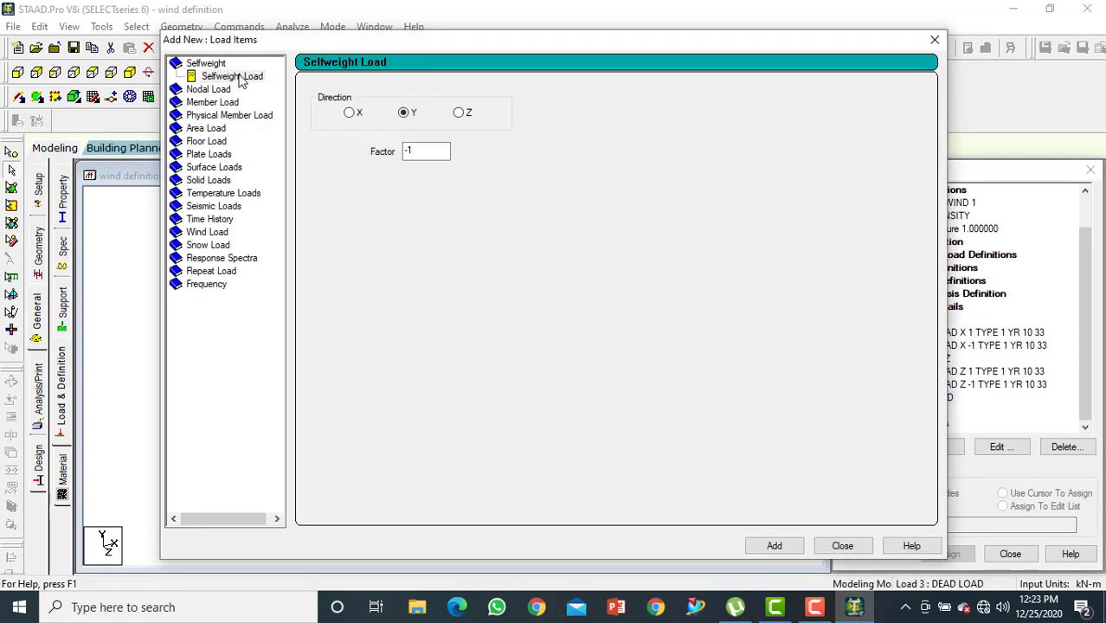
{"action": "left_click", "coordinate": [239, 78]}
{"action": "left_click", "coordinate": [787, 546]}
{"action": "left_click", "coordinate": [836, 544]}
Add a floor load of -3 kN/m2 in Global Y over Y range 3 to 33 m to the LIVE LOAD case, accepting the auto-save
{"action": "scroll", "coordinate": [920, 407], "scroll_direction": "down", "scroll_amount": 1}
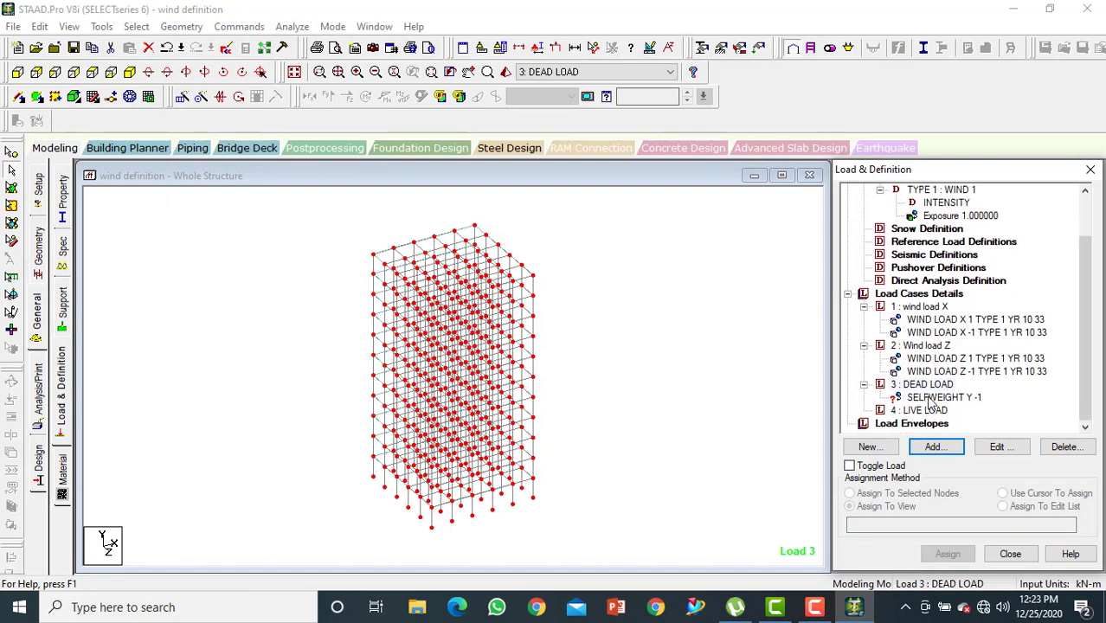
{"action": "left_click", "coordinate": [924, 410]}
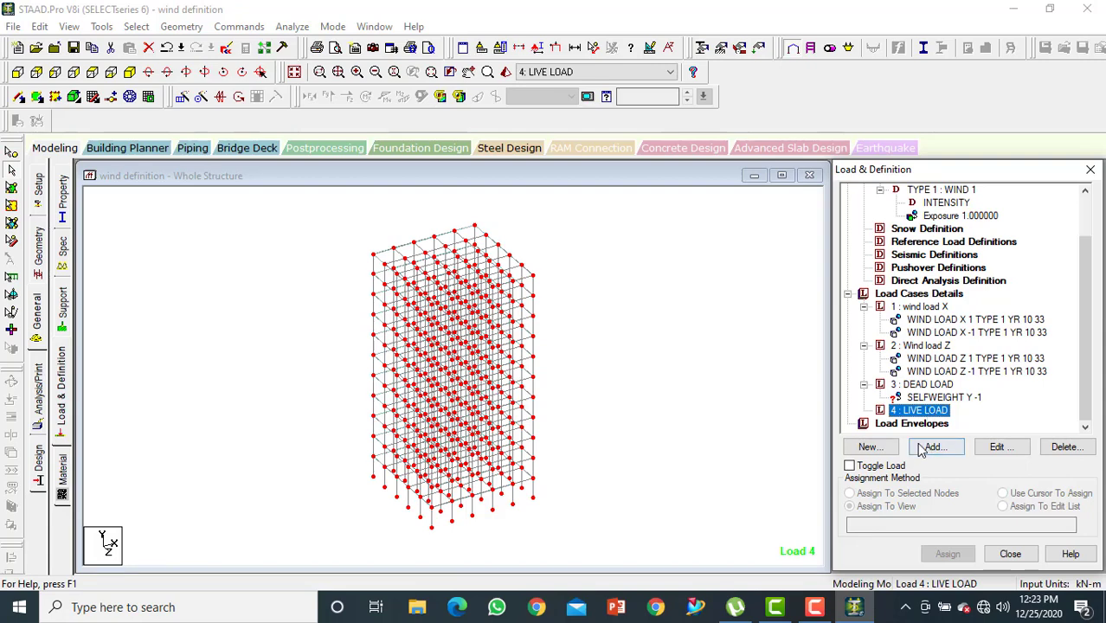
{"action": "left_click", "coordinate": [932, 448]}
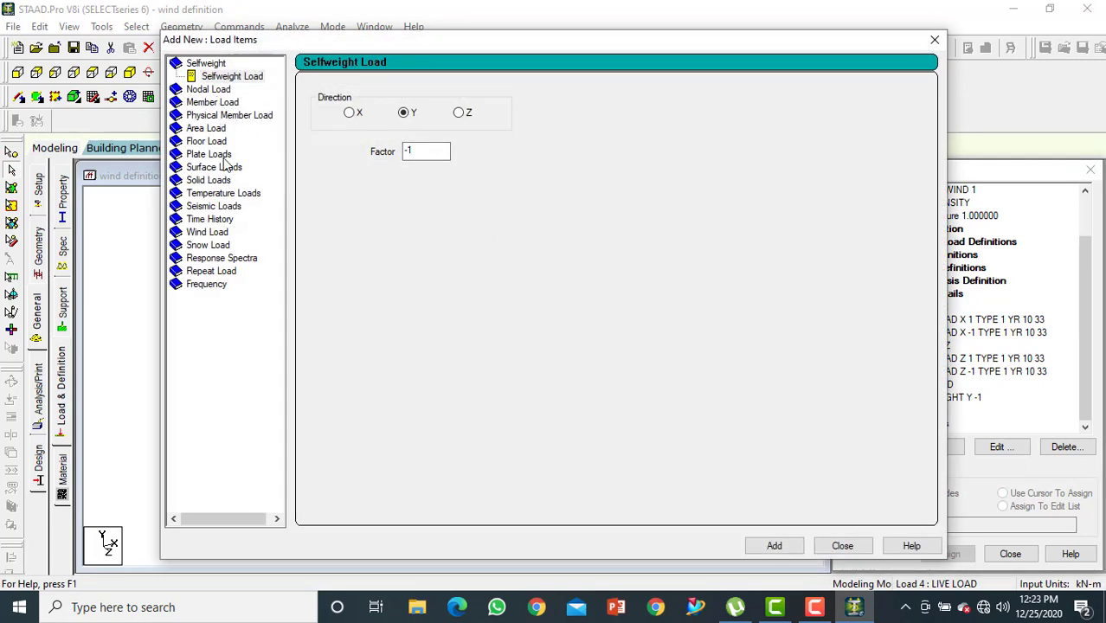
{"action": "left_click", "coordinate": [215, 143]}
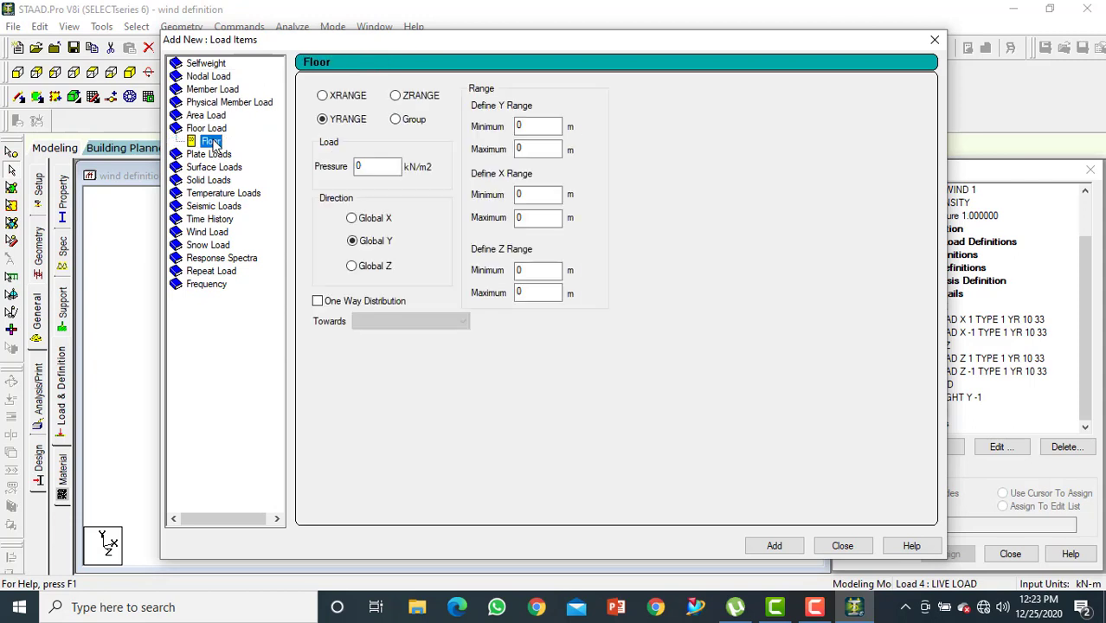
{"action": "left_click", "coordinate": [377, 168]}
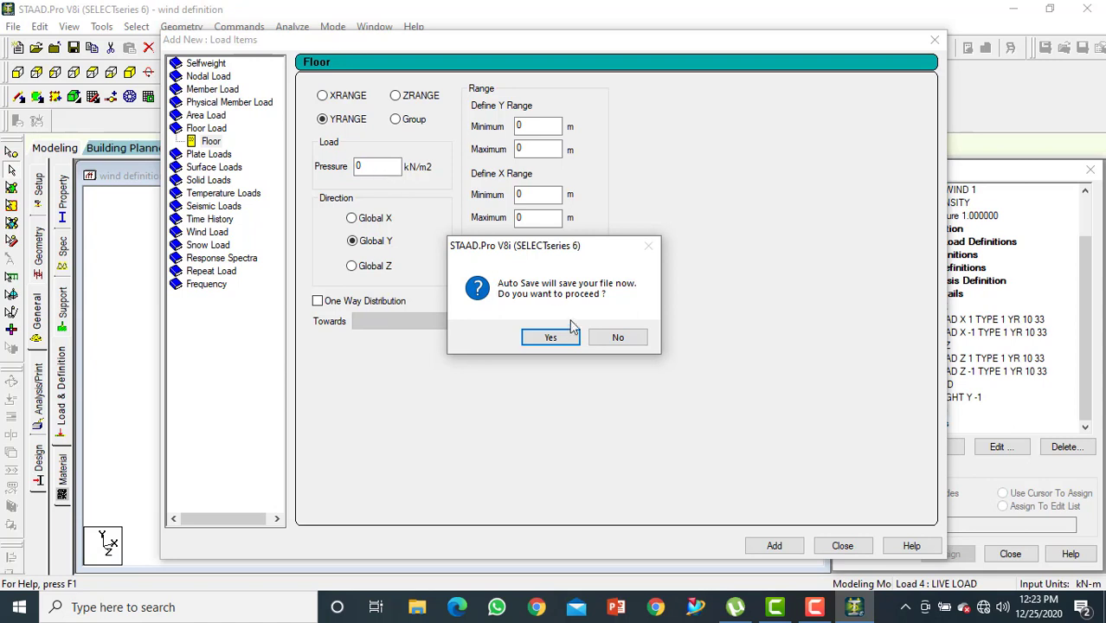
{"action": "left_click", "coordinate": [547, 341]}
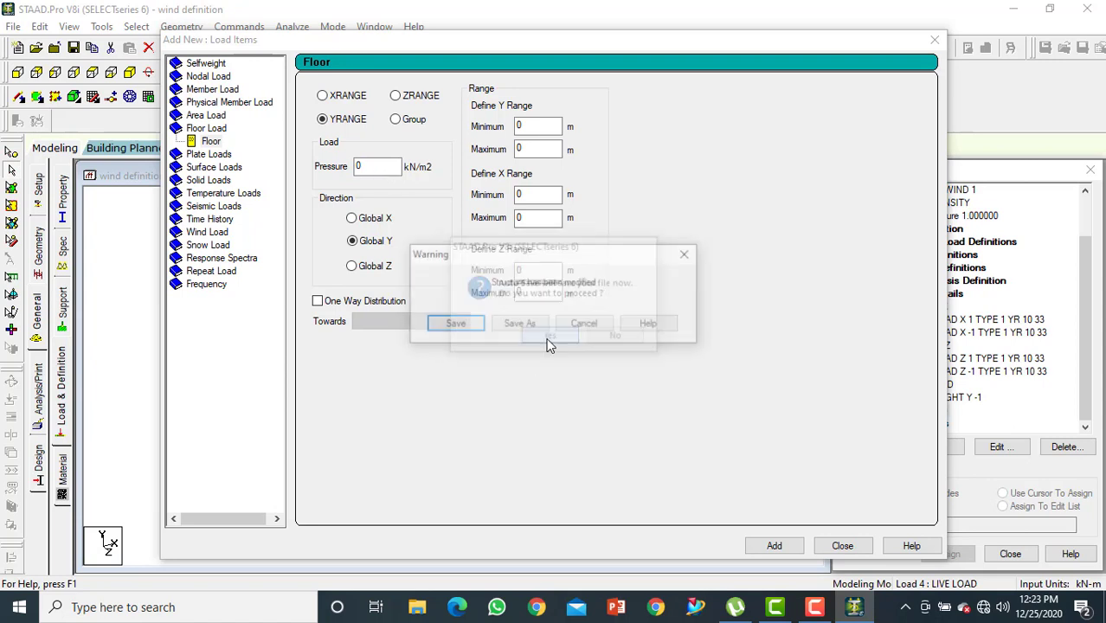
{"action": "left_click", "coordinate": [463, 323]}
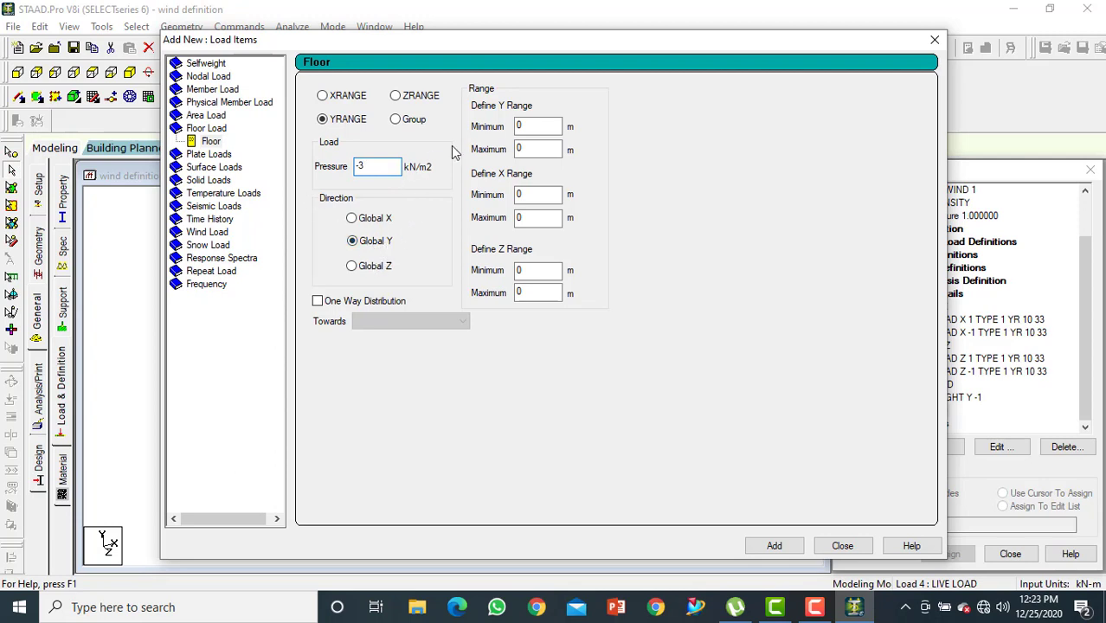
{"action": "left_click", "coordinate": [530, 124]}
{"action": "left_click_drag", "start_coordinate": [529, 125], "coordinate": [473, 128]}
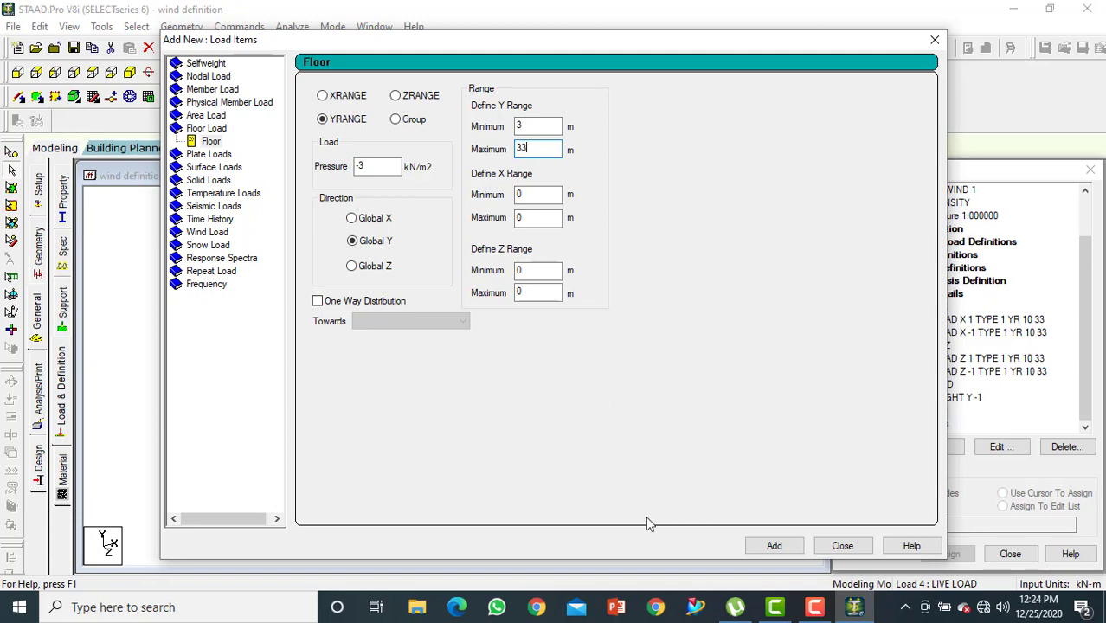
{"action": "left_click", "coordinate": [776, 546]}
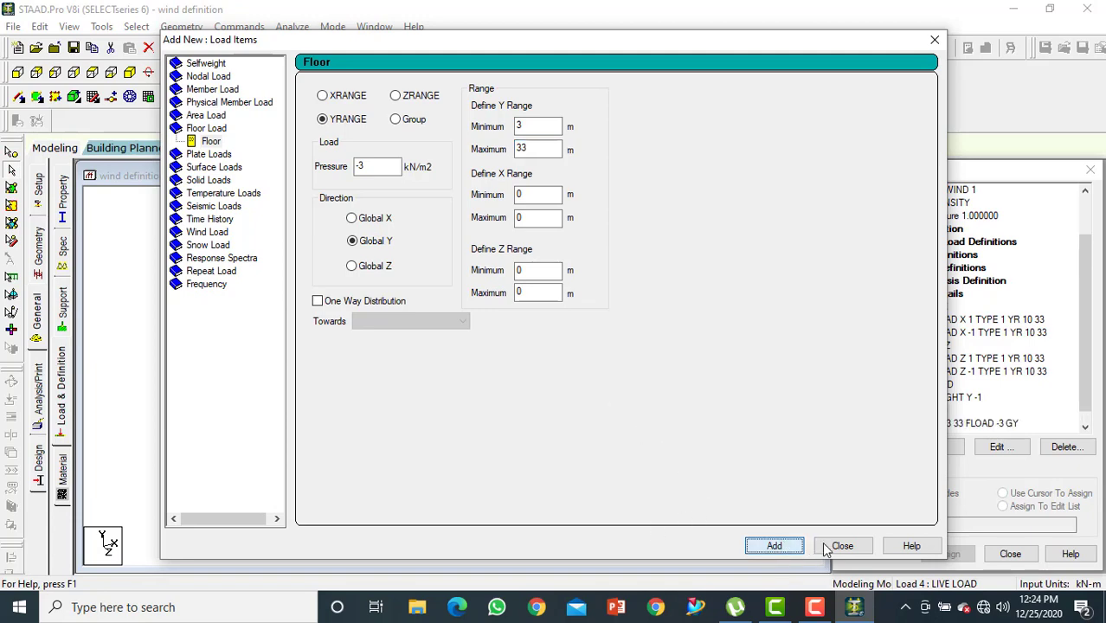
{"action": "left_click", "coordinate": [840, 546]}
Assign the DEAD LOAD selfweight item to the whole structure in view, confirming the assignment
{"action": "scroll", "coordinate": [995, 329], "scroll_direction": "down", "scroll_amount": 1}
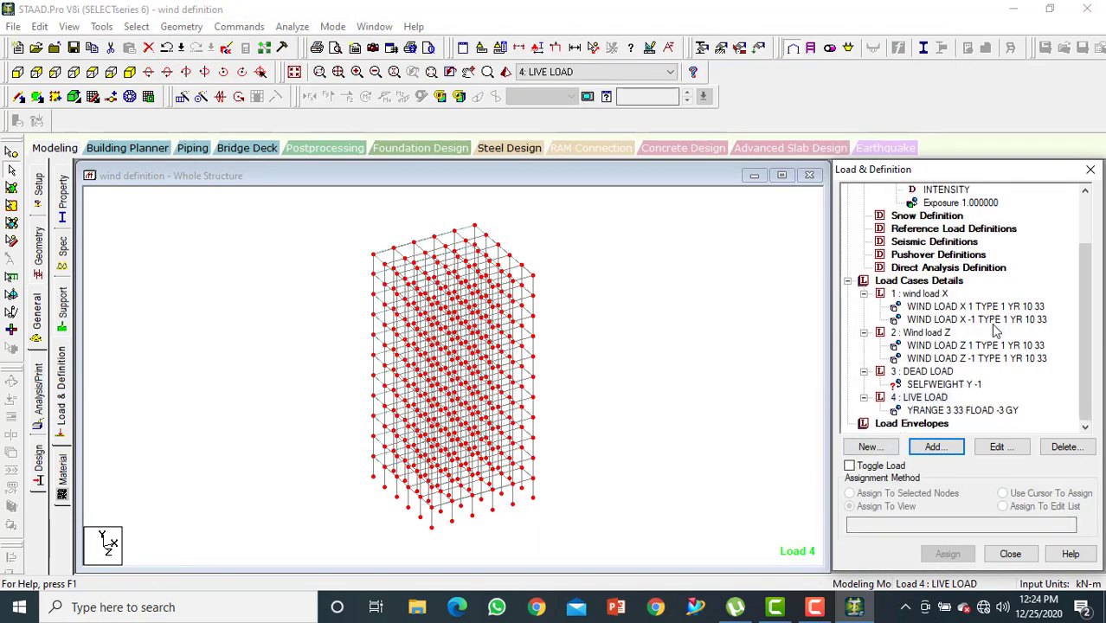
{"action": "left_click", "coordinate": [923, 384]}
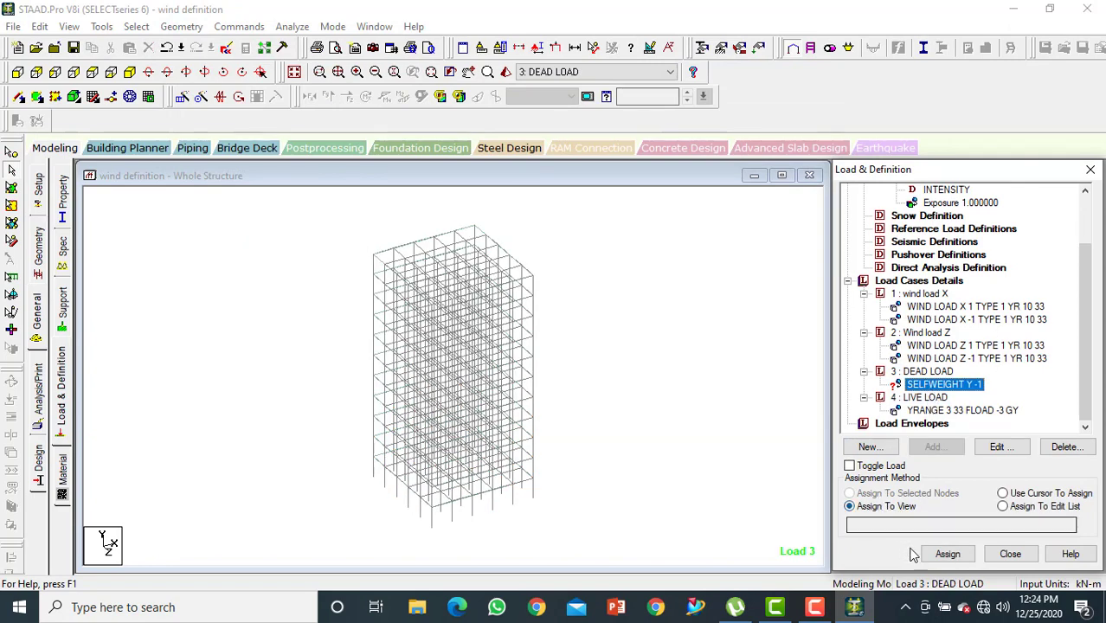
{"action": "left_click", "coordinate": [948, 556]}
{"action": "left_click", "coordinate": [995, 409]}
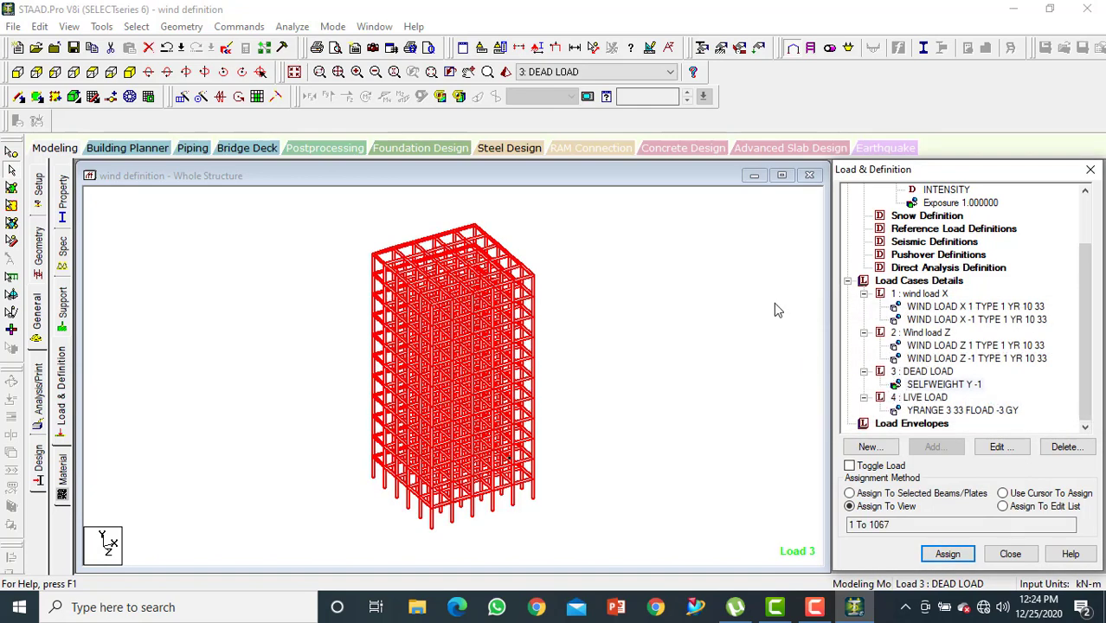
{"action": "scroll", "coordinate": [741, 298], "scroll_direction": "down", "scroll_amount": 1}
{"action": "left_click", "coordinate": [682, 316]}
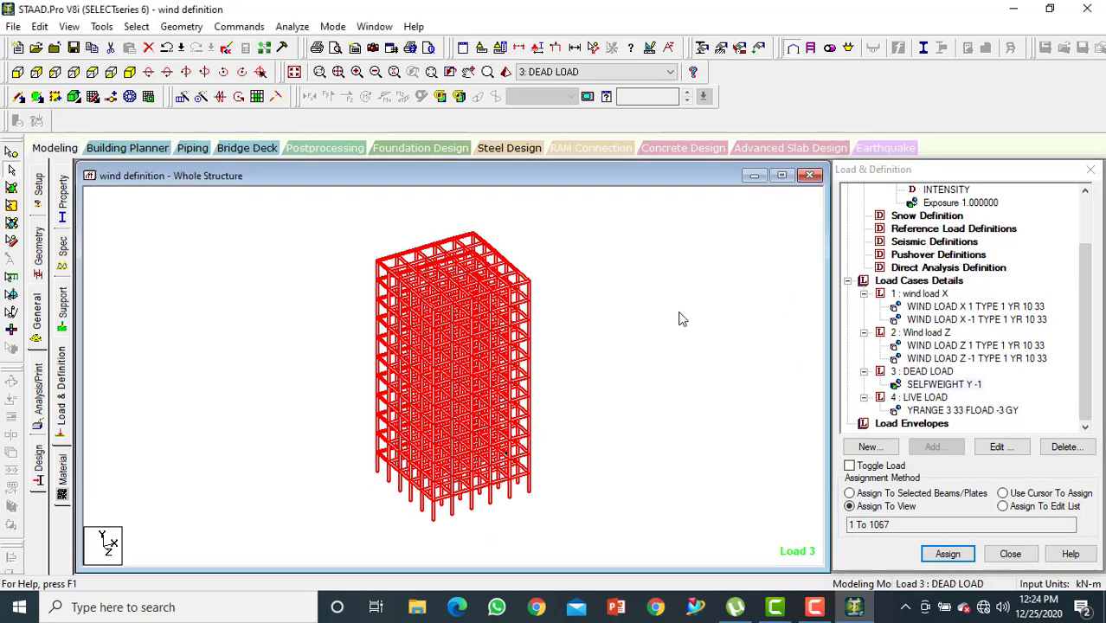
Examine both X-direction wind load items of load case 1 on the frame in front and isometric views
{"action": "left_click", "coordinate": [958, 308]}
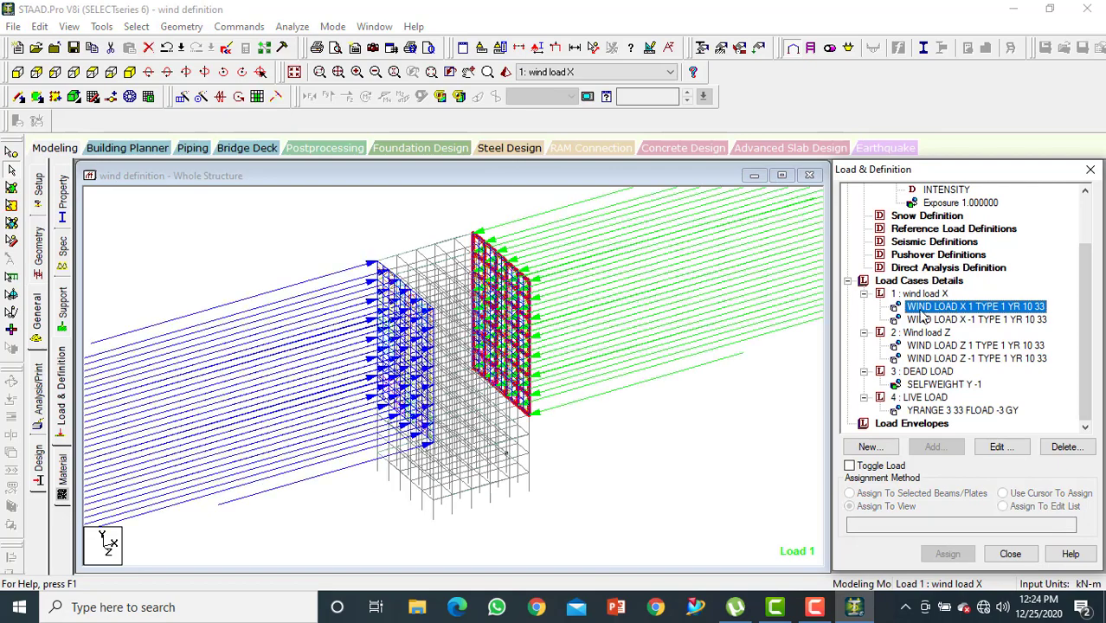
{"action": "scroll", "coordinate": [693, 323], "scroll_direction": "down", "scroll_amount": 1}
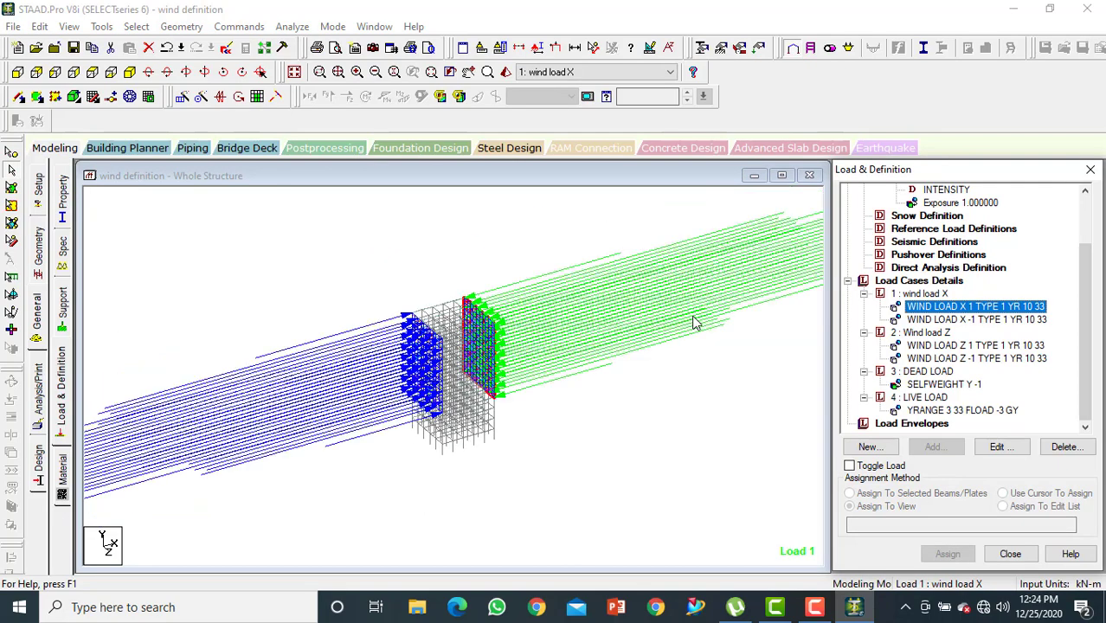
{"action": "scroll", "coordinate": [437, 347], "scroll_direction": "up", "scroll_amount": 2}
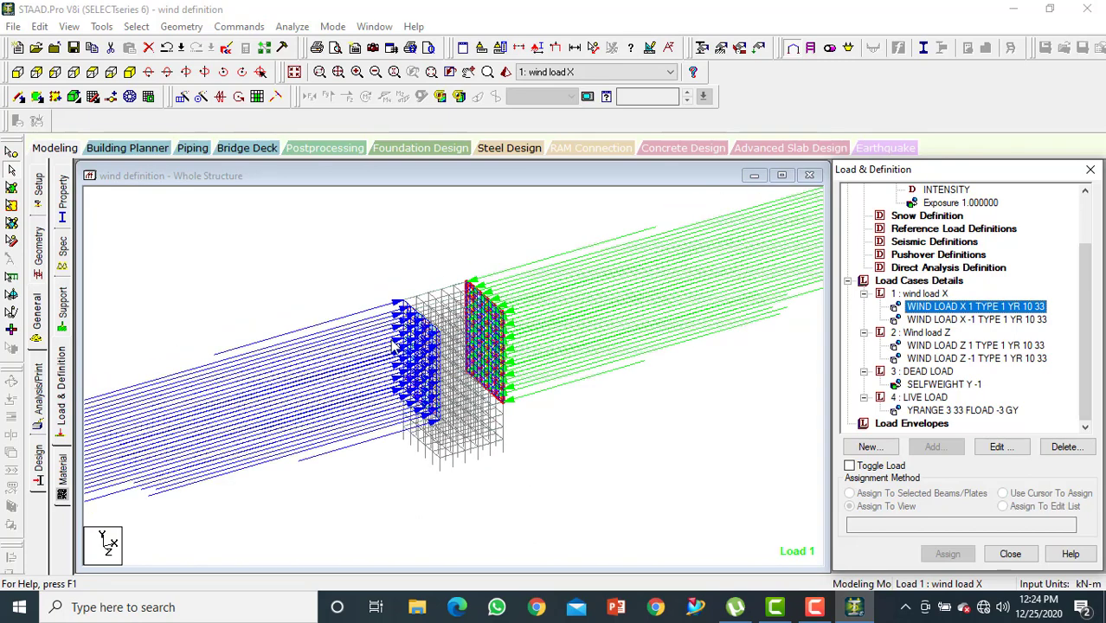
{"action": "scroll", "coordinate": [486, 331], "scroll_direction": "down", "scroll_amount": 1}
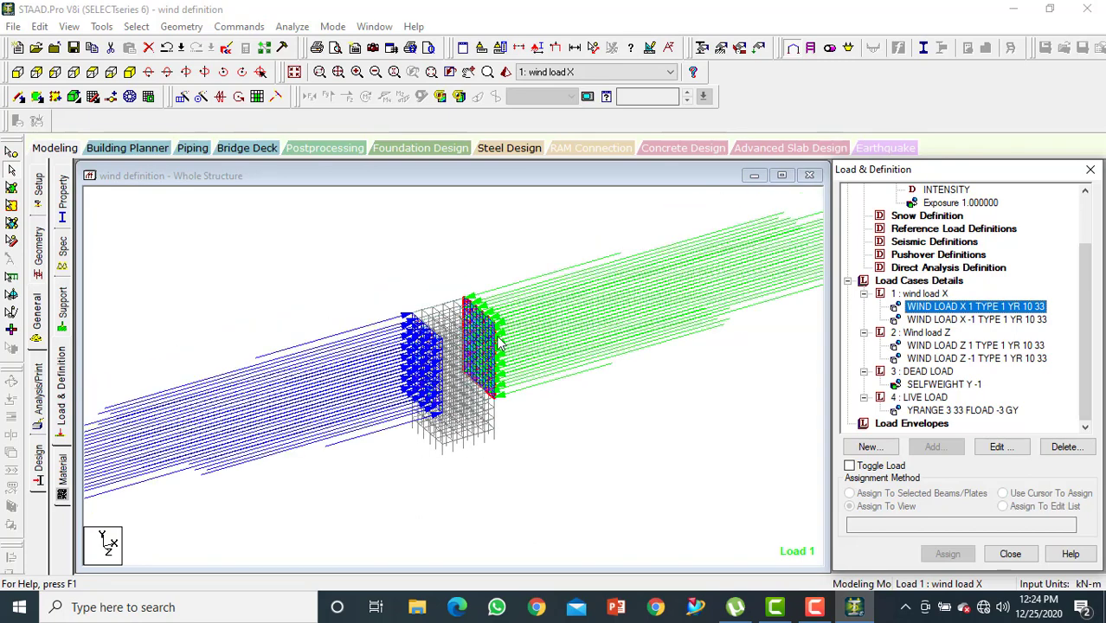
{"action": "left_click", "coordinate": [17, 72]}
{"action": "scroll", "coordinate": [447, 286], "scroll_direction": "down", "scroll_amount": 3}
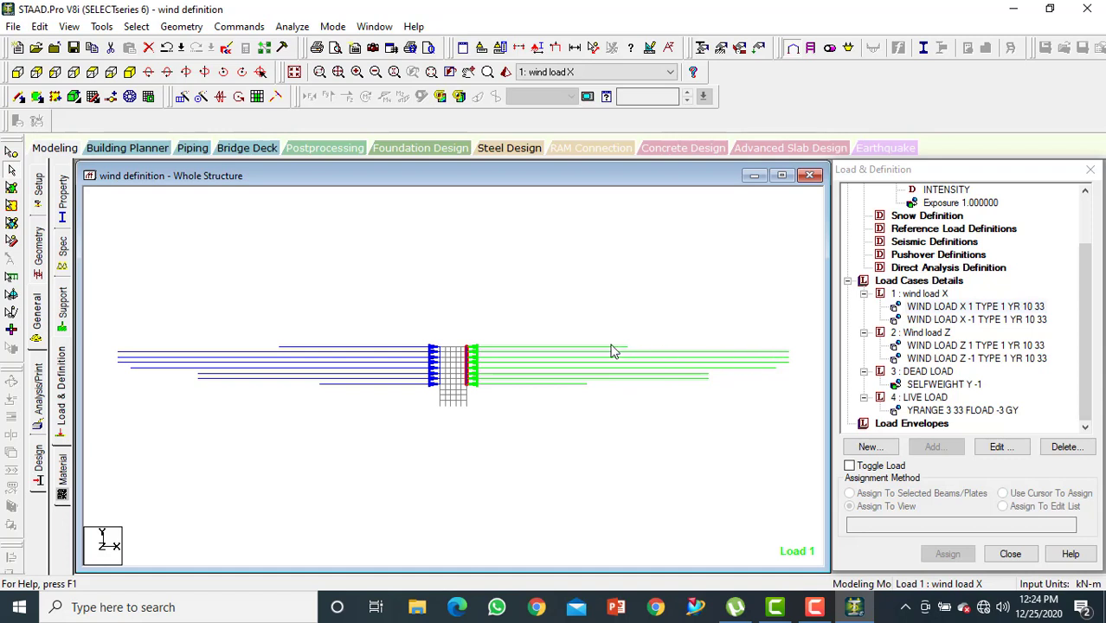
{"action": "left_click", "coordinate": [936, 320]}
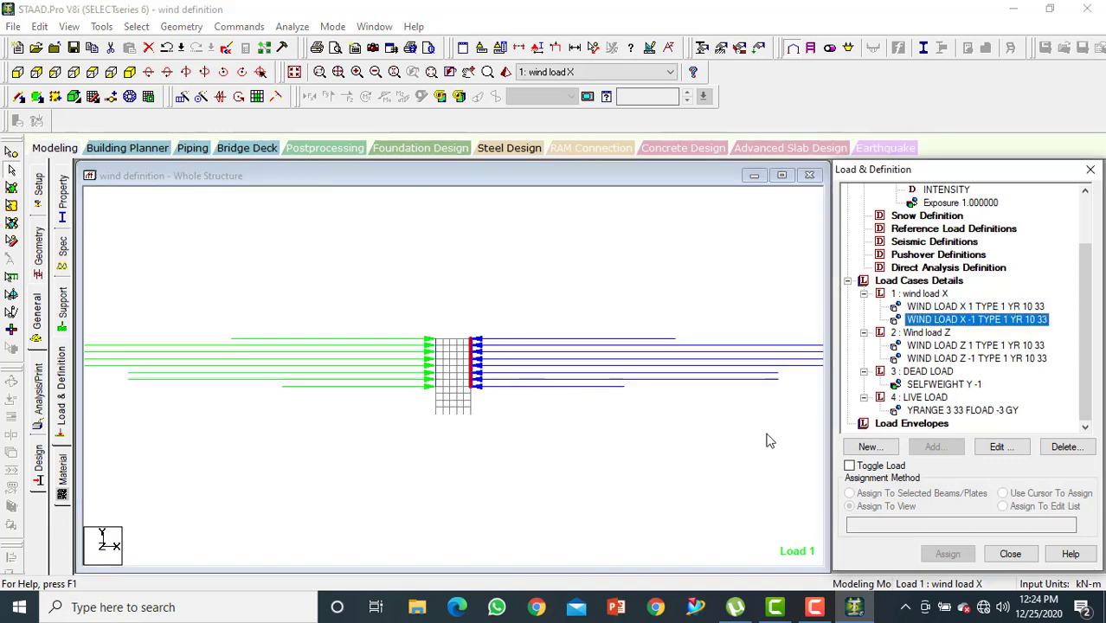
{"action": "left_click", "coordinate": [130, 72]}
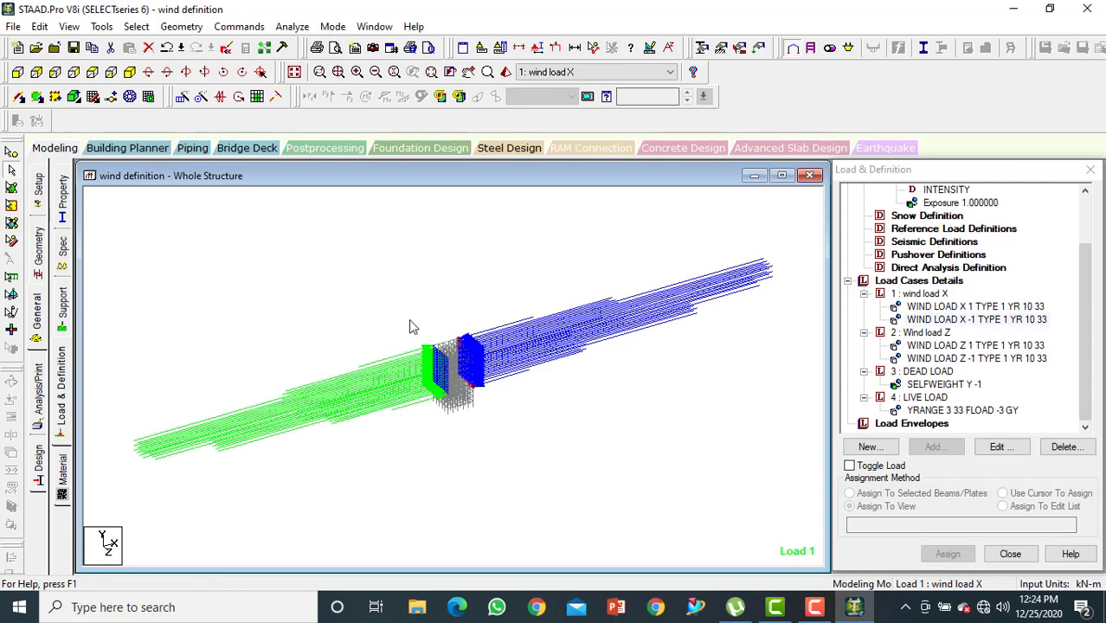
{"action": "scroll", "coordinate": [412, 326], "scroll_direction": "up", "scroll_amount": 1}
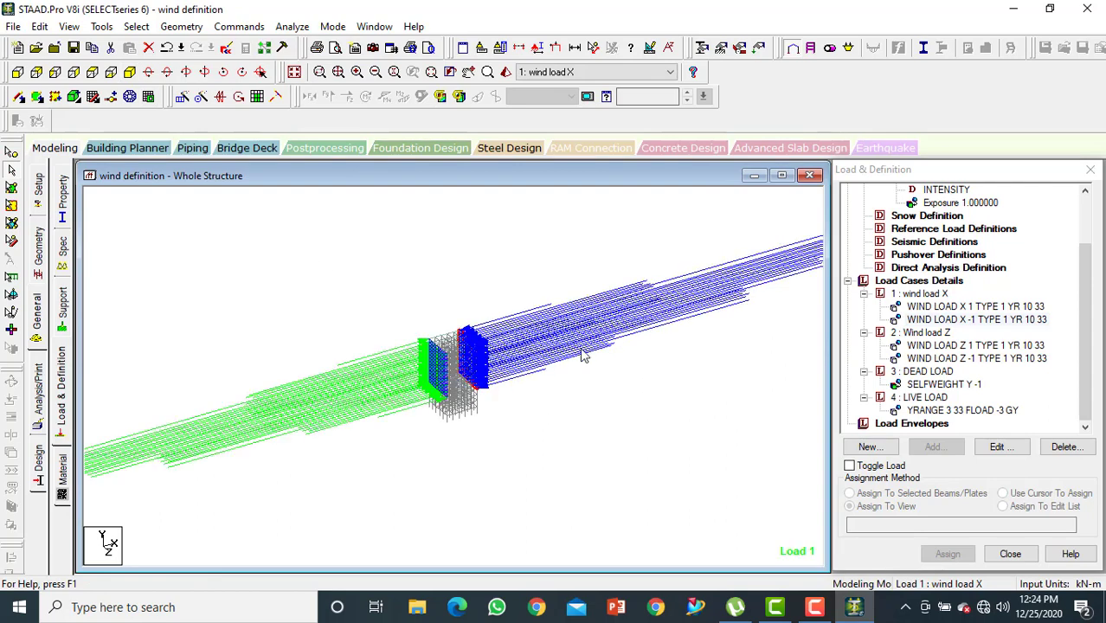
Examine the two Z-direction wind load items of load case 2 on the frame
{"action": "left_click", "coordinate": [948, 347]}
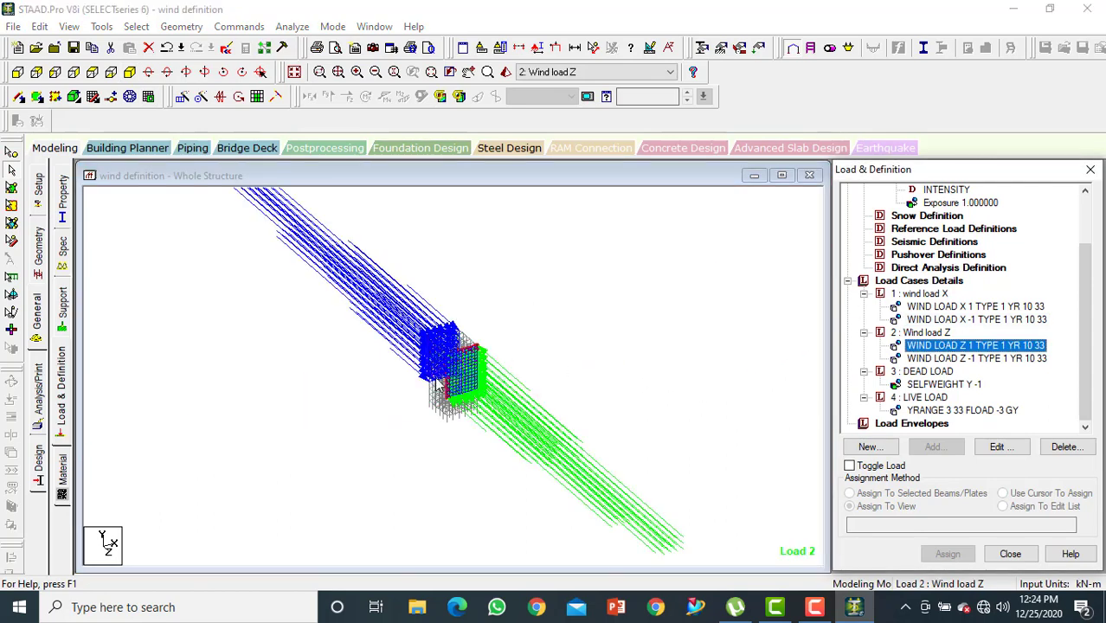
{"action": "left_click", "coordinate": [618, 375]}
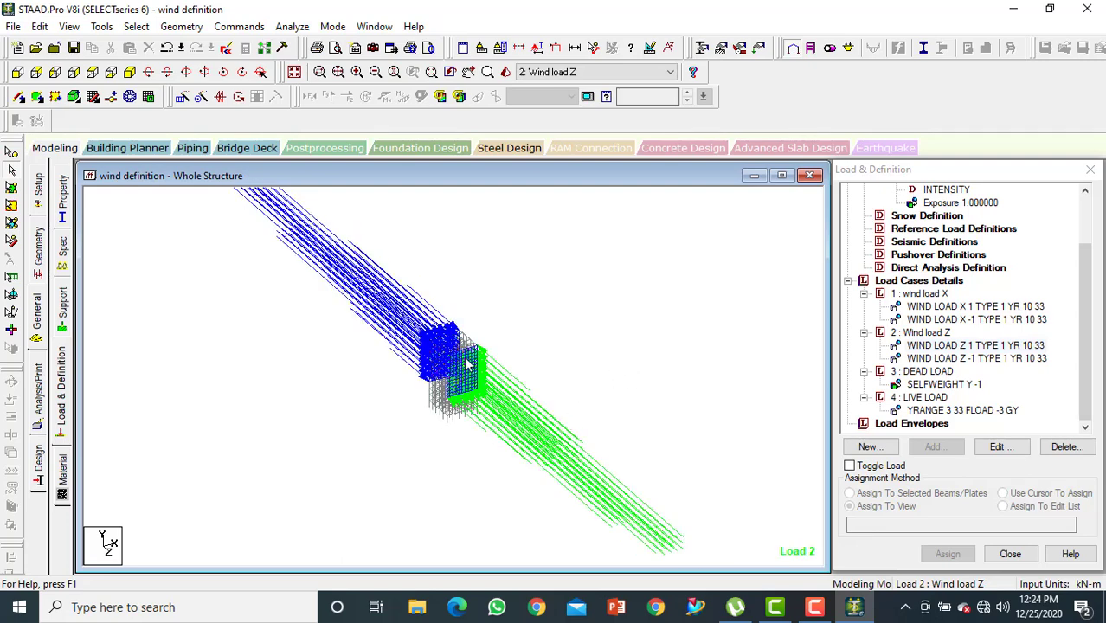
{"action": "left_click", "coordinate": [981, 358]}
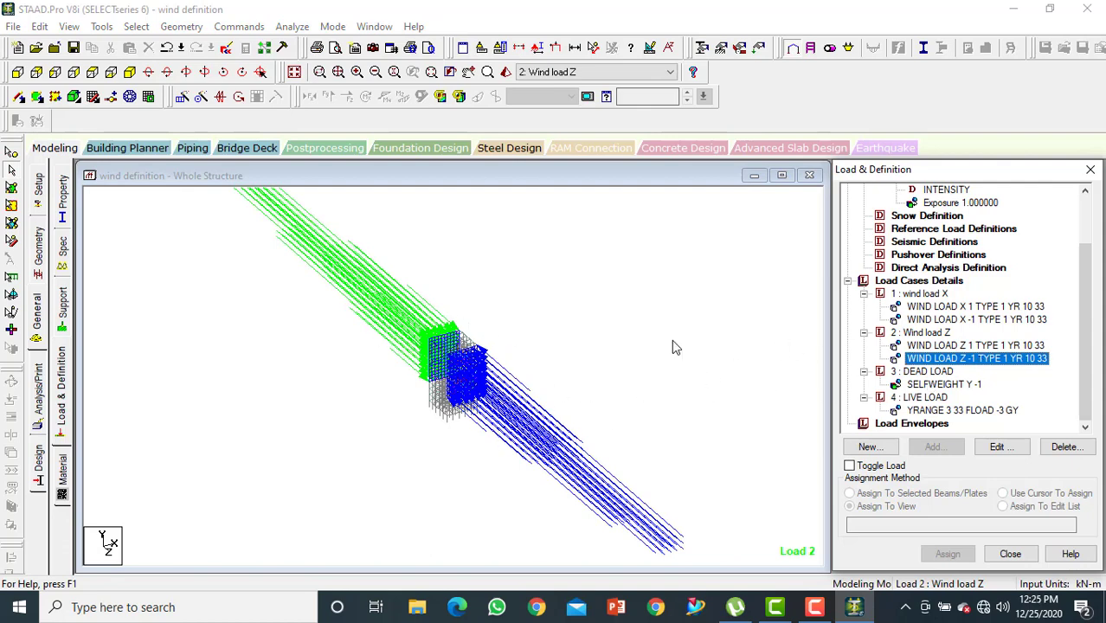
{"action": "scroll", "coordinate": [672, 347], "scroll_direction": "down", "scroll_amount": 1}
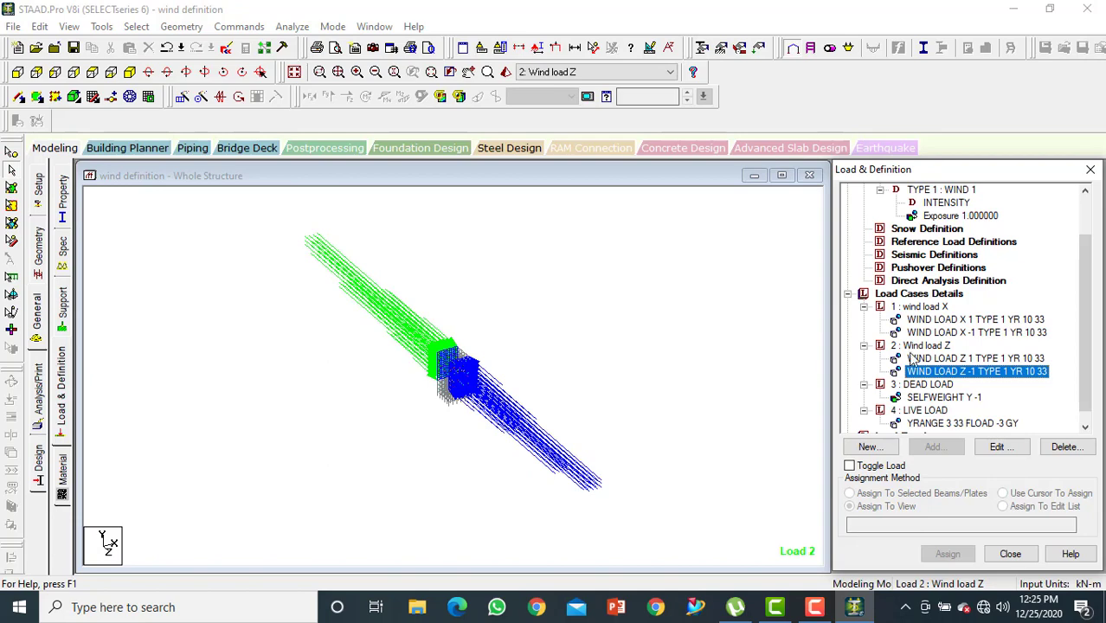
{"action": "scroll", "coordinate": [949, 409], "scroll_direction": "down", "scroll_amount": 1}
Inspect how the LIVE LOAD floor load is distributed over the beams of each storey
{"action": "left_click", "coordinate": [950, 412]}
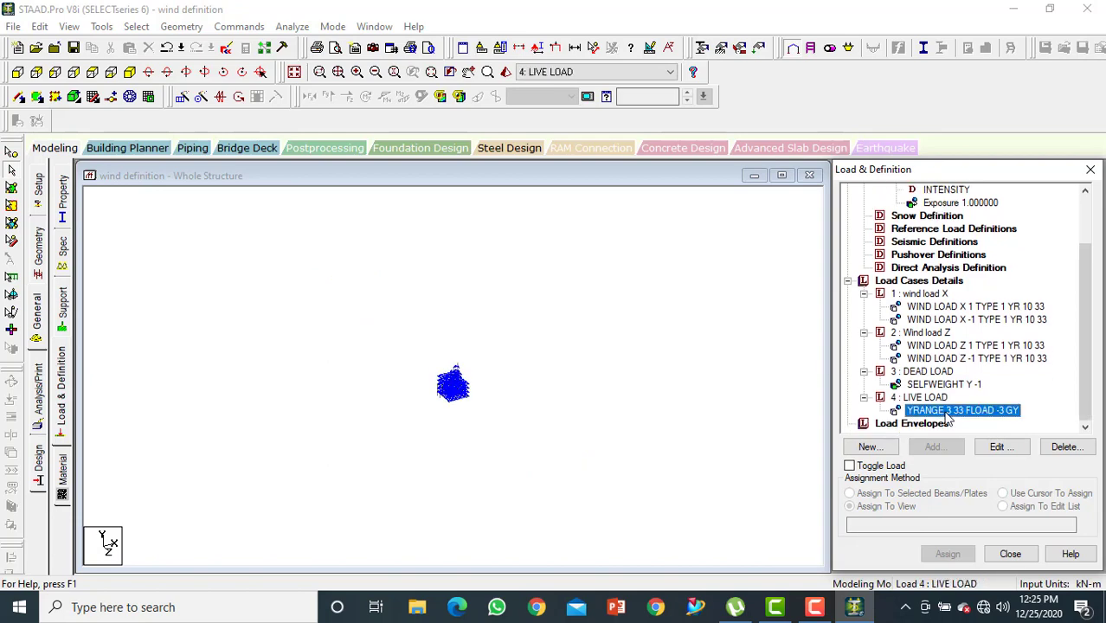
{"action": "scroll", "coordinate": [498, 368], "scroll_direction": "up", "scroll_amount": 5}
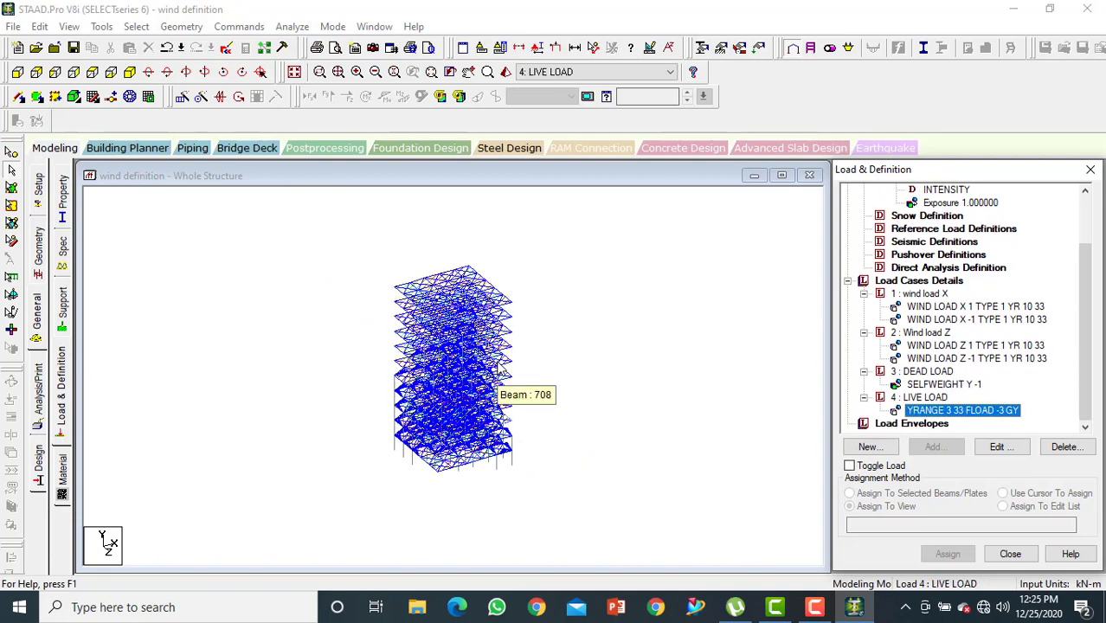
{"action": "scroll", "coordinate": [524, 378], "scroll_direction": "up", "scroll_amount": 1}
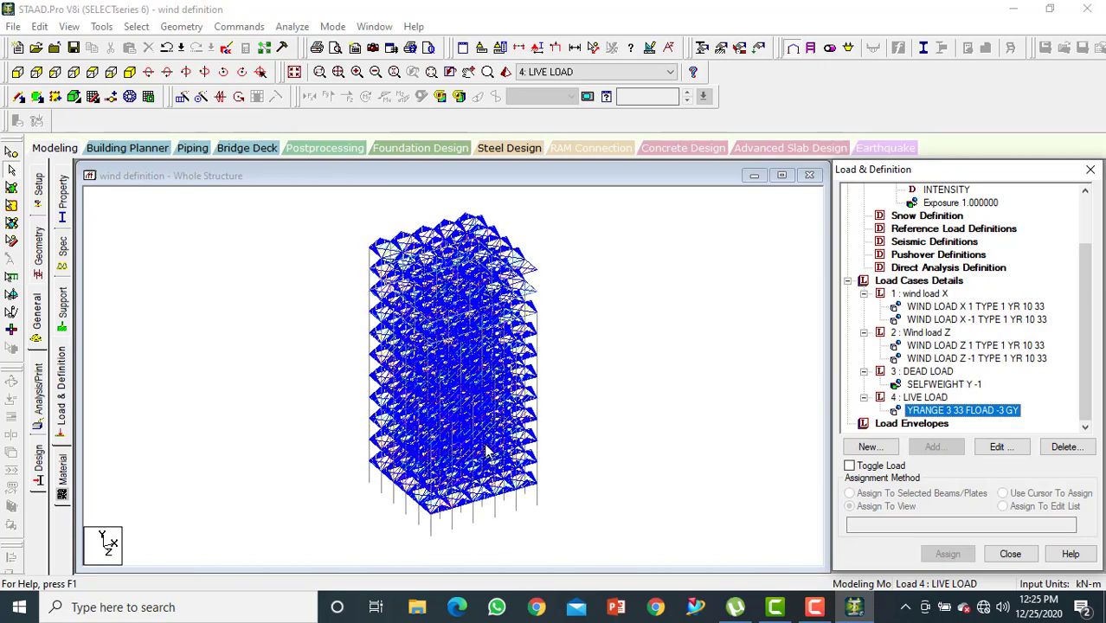
{"action": "scroll", "coordinate": [433, 343], "scroll_direction": "up", "scroll_amount": 2}
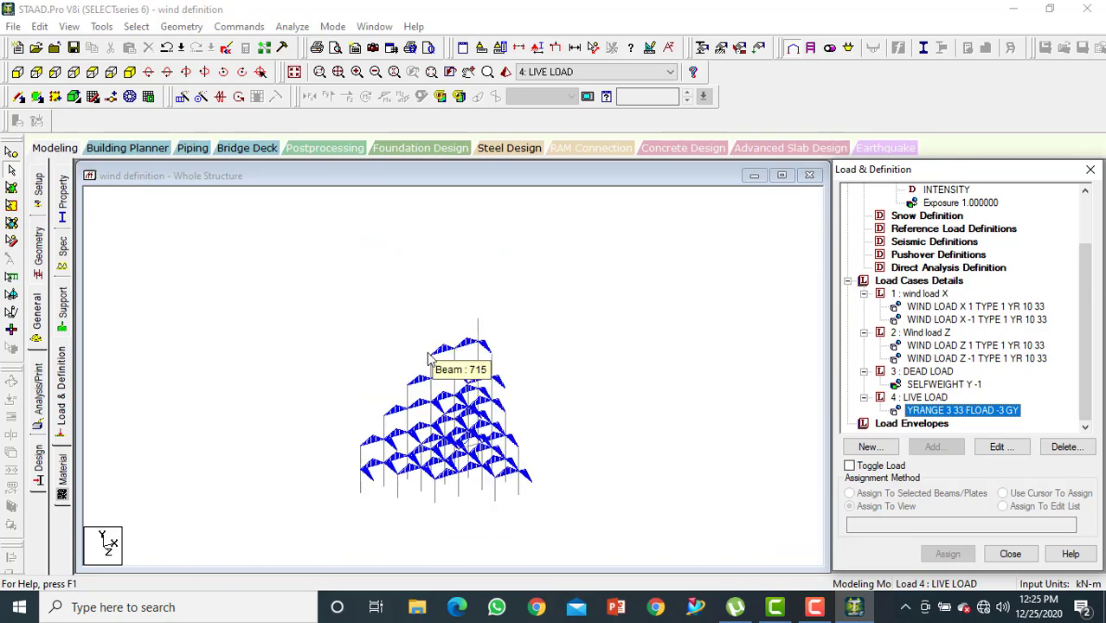
{"action": "scroll", "coordinate": [439, 373], "scroll_direction": "down", "scroll_amount": 1}
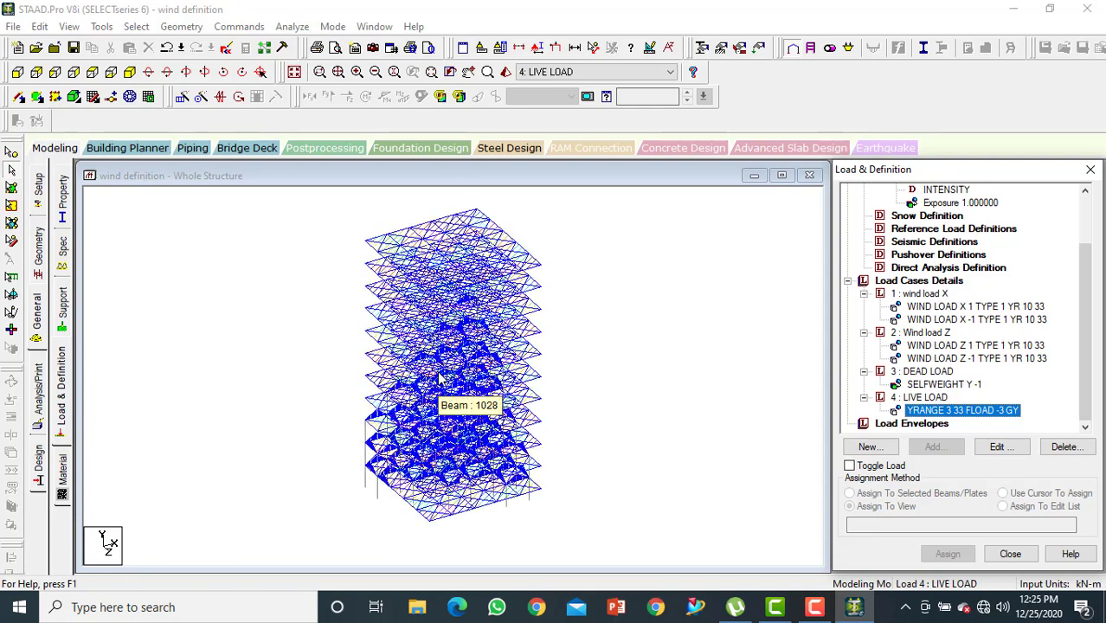
{"action": "scroll", "coordinate": [440, 375], "scroll_direction": "down", "scroll_amount": 1}
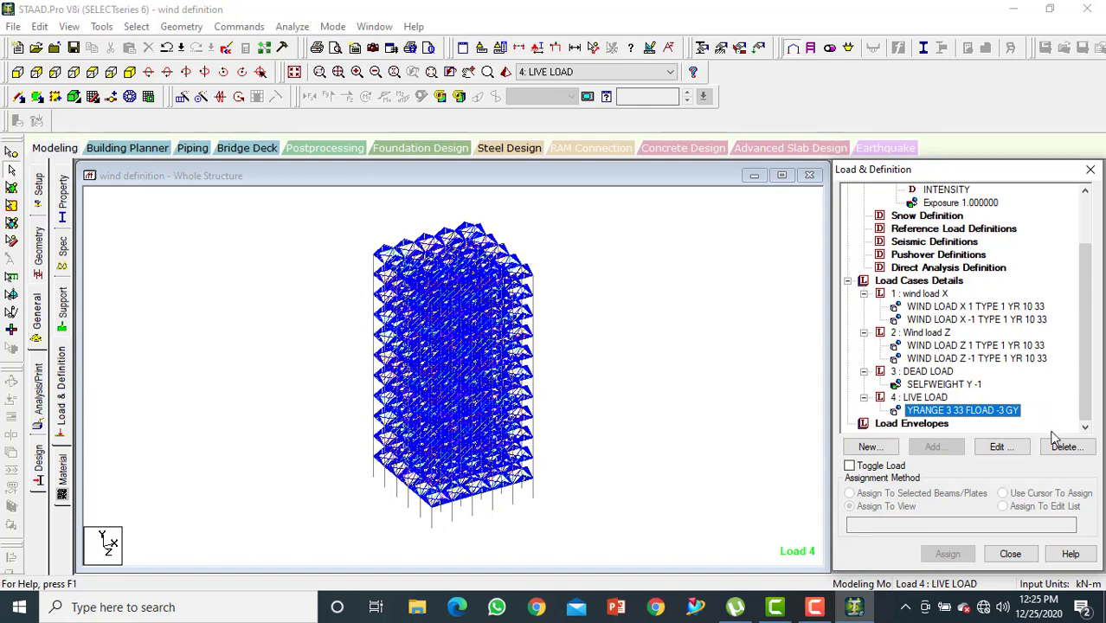
{"action": "left_click", "coordinate": [645, 364]}
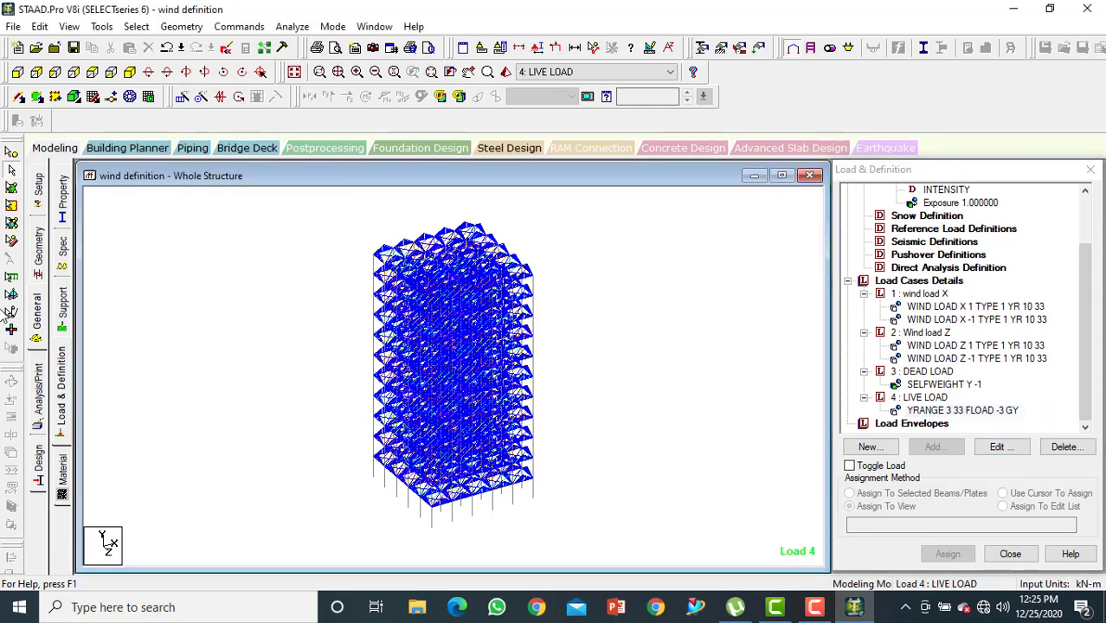
Create a fixed support definition and show the frame in front view
{"action": "left_click", "coordinate": [62, 307]}
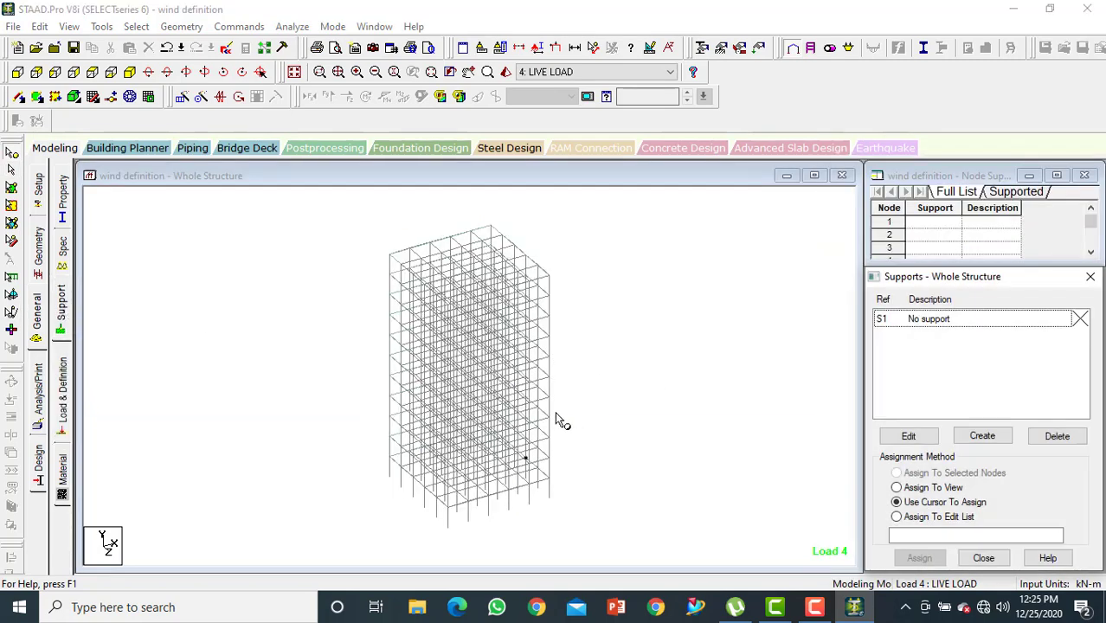
{"action": "left_click", "coordinate": [983, 435]}
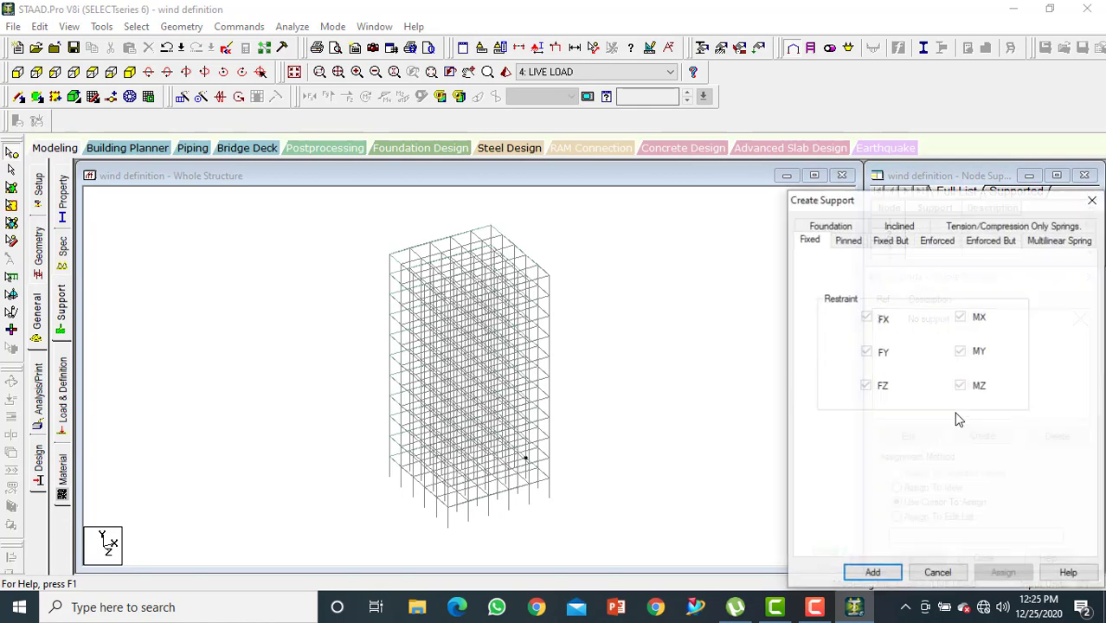
{"action": "left_click", "coordinate": [876, 574]}
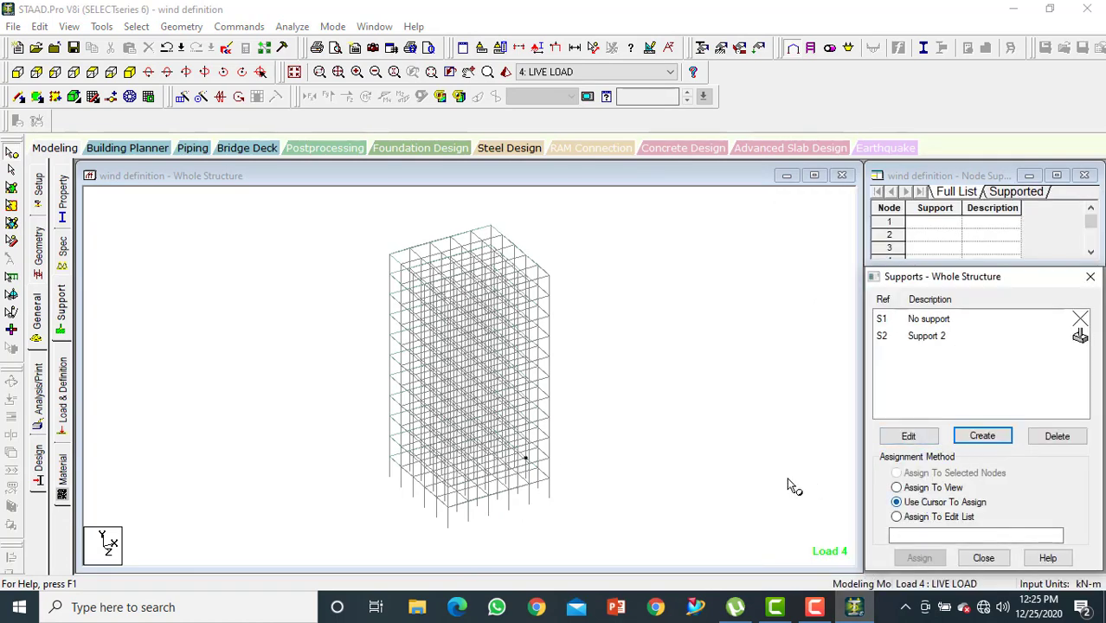
{"action": "left_click", "coordinate": [18, 73]}
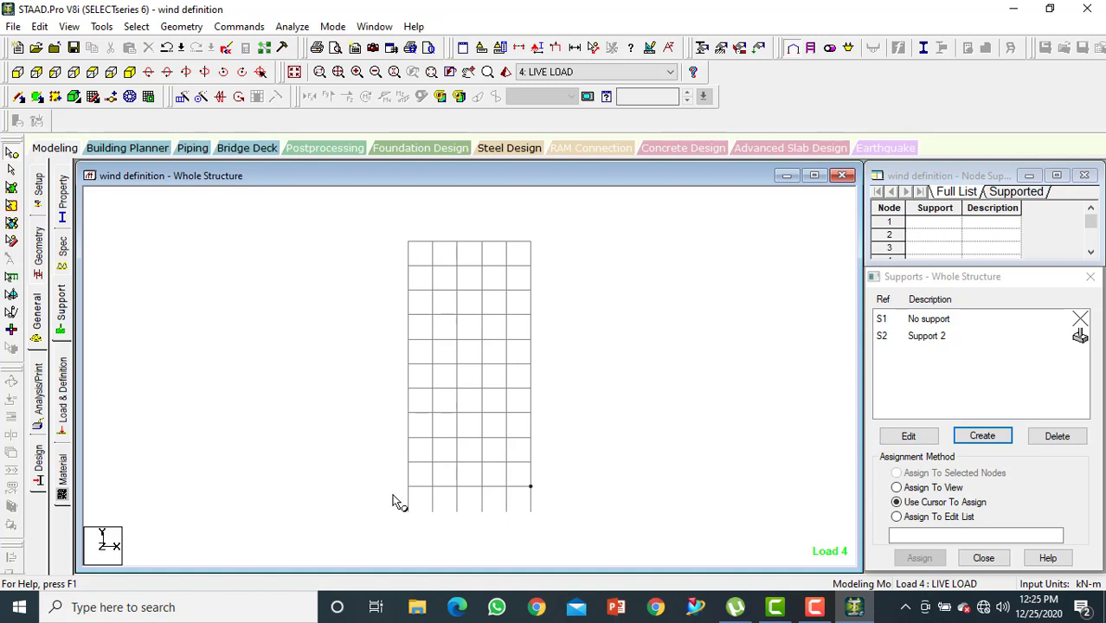
{"action": "left_click_drag", "start_coordinate": [380, 497], "coordinate": [576, 546]}
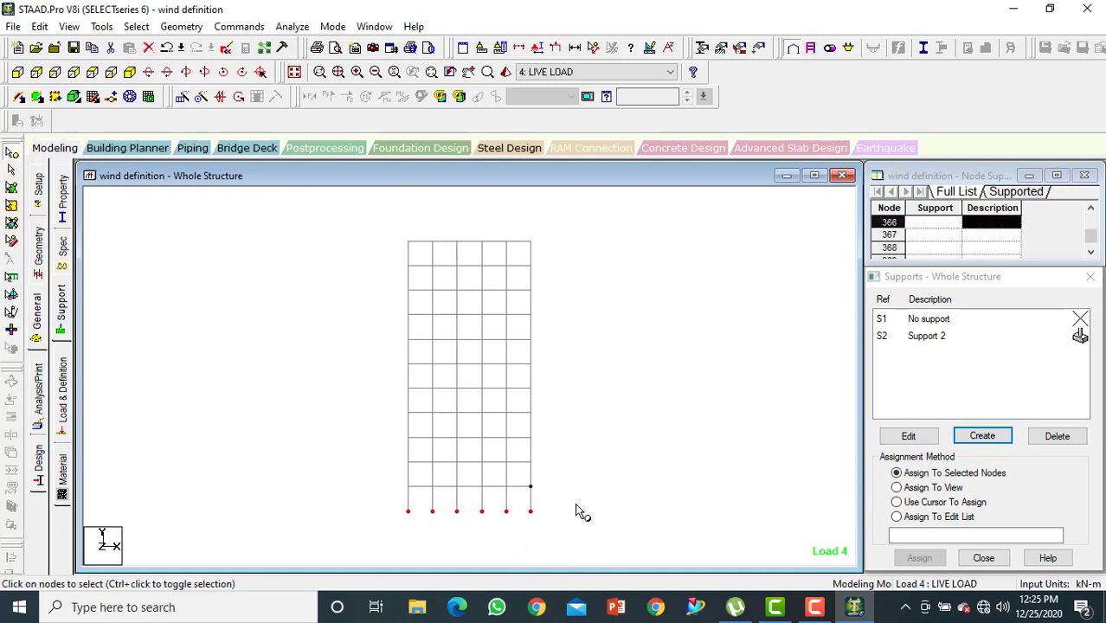
{"action": "left_click", "coordinate": [645, 485]}
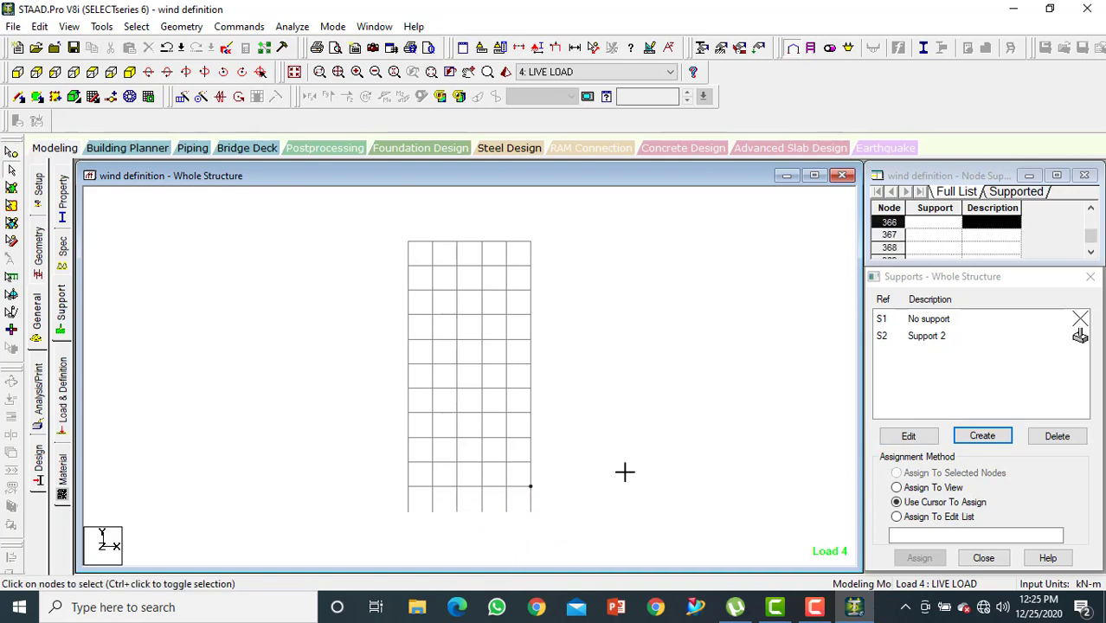
{"action": "left_click_drag", "start_coordinate": [383, 499], "coordinate": [587, 535]}
{"action": "left_click", "coordinate": [11, 152]}
{"action": "left_click_drag", "start_coordinate": [558, 541], "coordinate": [597, 546]}
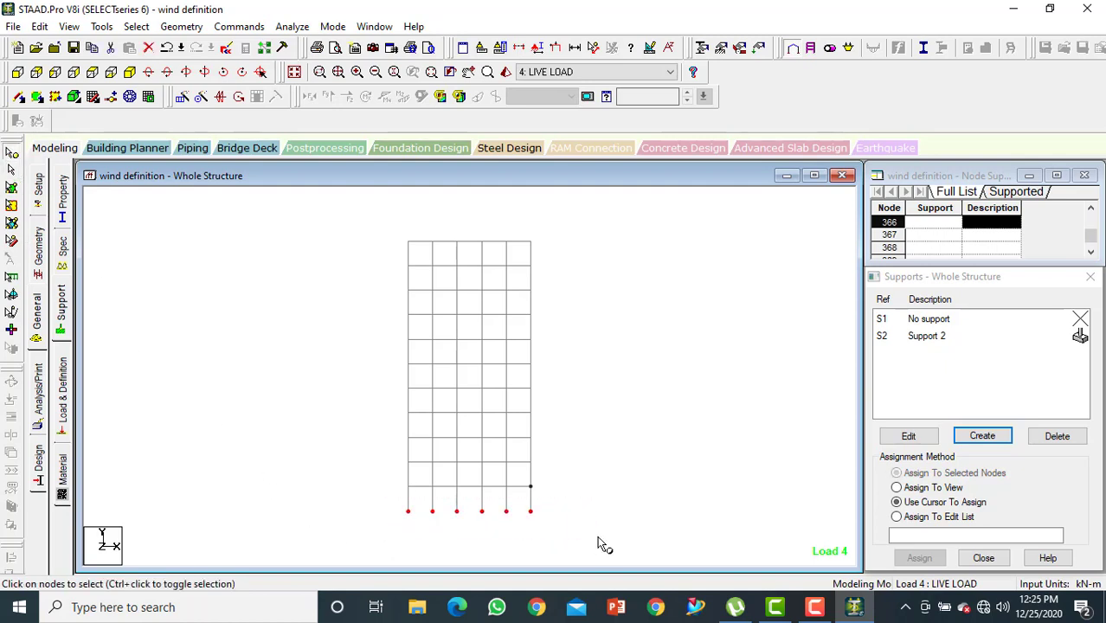
Assign the fixed support (S2) to all nodes at the column bases, confirming assignment to selected nodes, and return to the isometric view
{"action": "left_click", "coordinate": [963, 336]}
{"action": "left_click", "coordinate": [897, 503]}
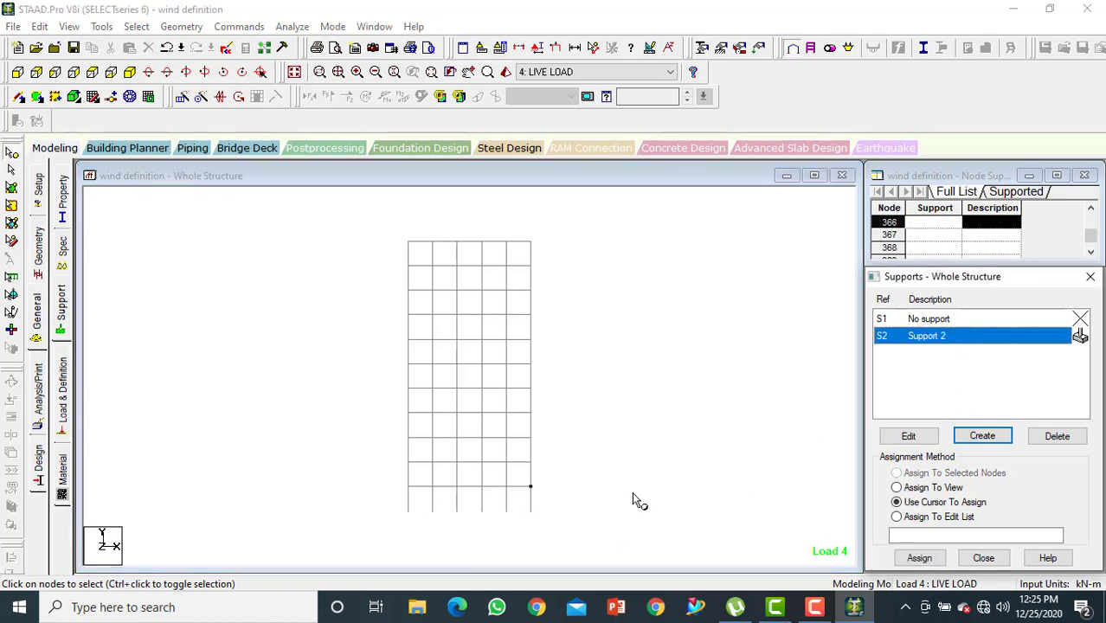
{"action": "left_click_drag", "start_coordinate": [388, 508], "coordinate": [610, 539]}
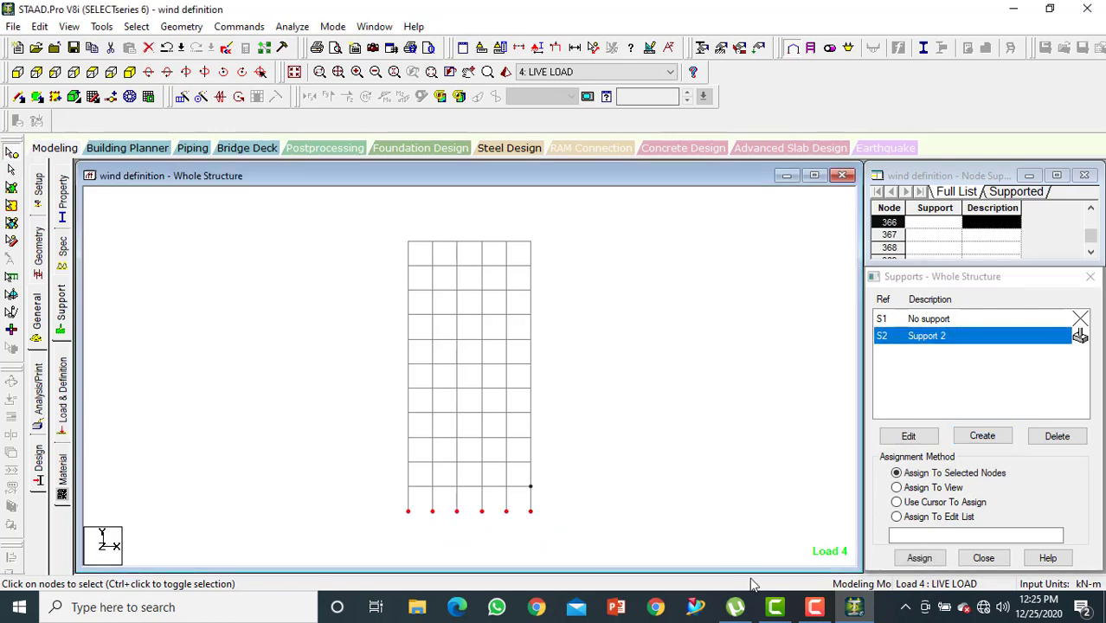
{"action": "left_click", "coordinate": [919, 558]}
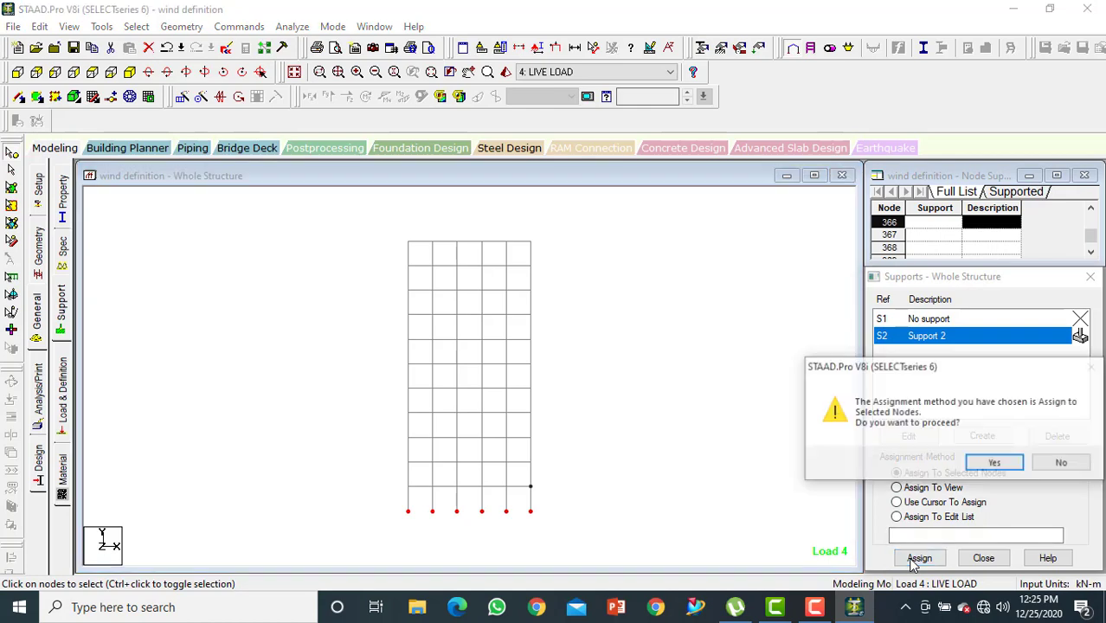
{"action": "left_click", "coordinate": [996, 465]}
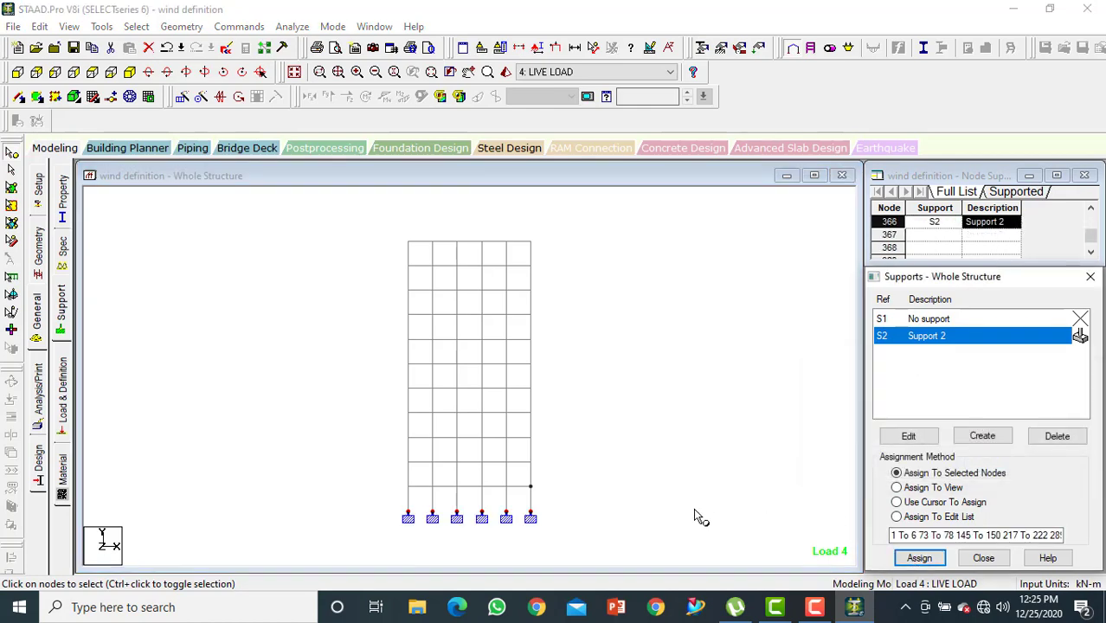
{"action": "left_click", "coordinate": [131, 72]}
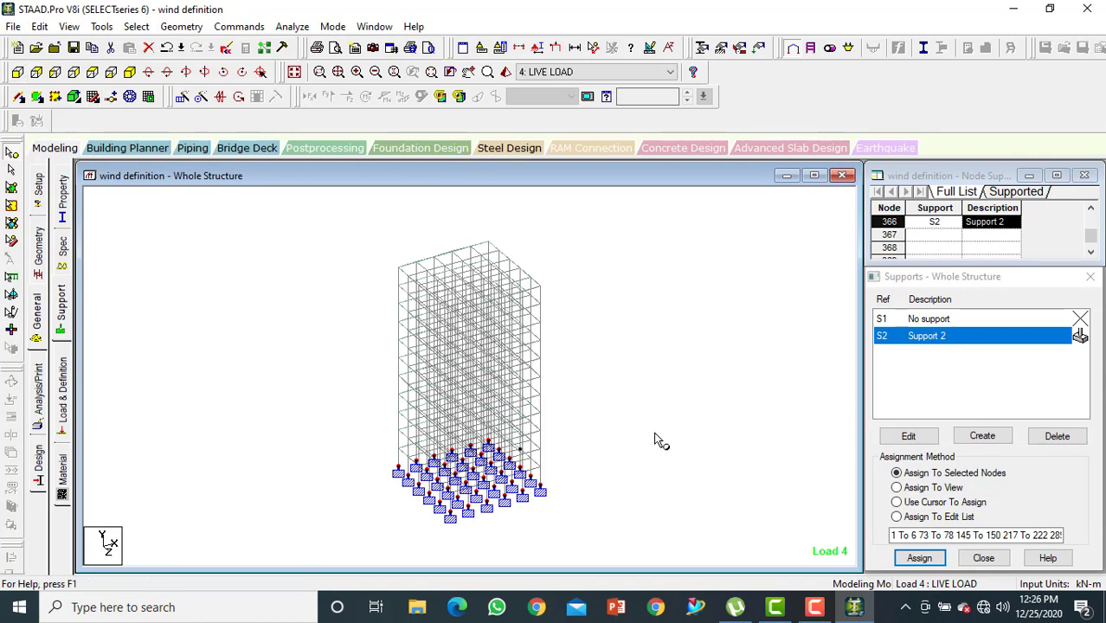
Assign the CONCRETE material to the whole structure using the Assign To View method, confirming the assignment
{"action": "left_click", "coordinate": [62, 473]}
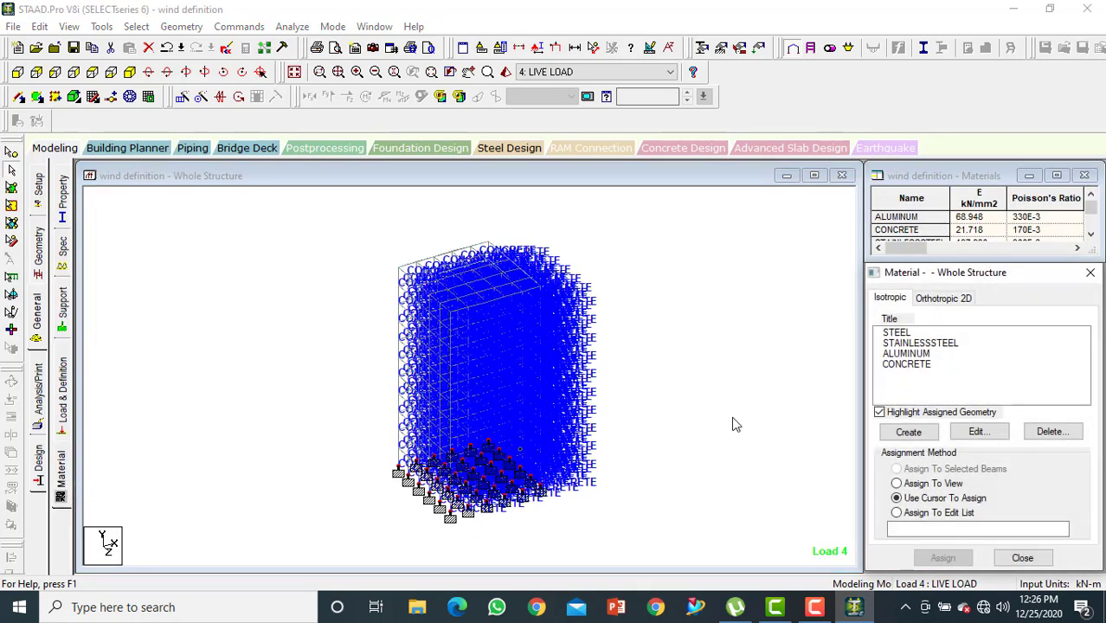
{"action": "left_click", "coordinate": [752, 373]}
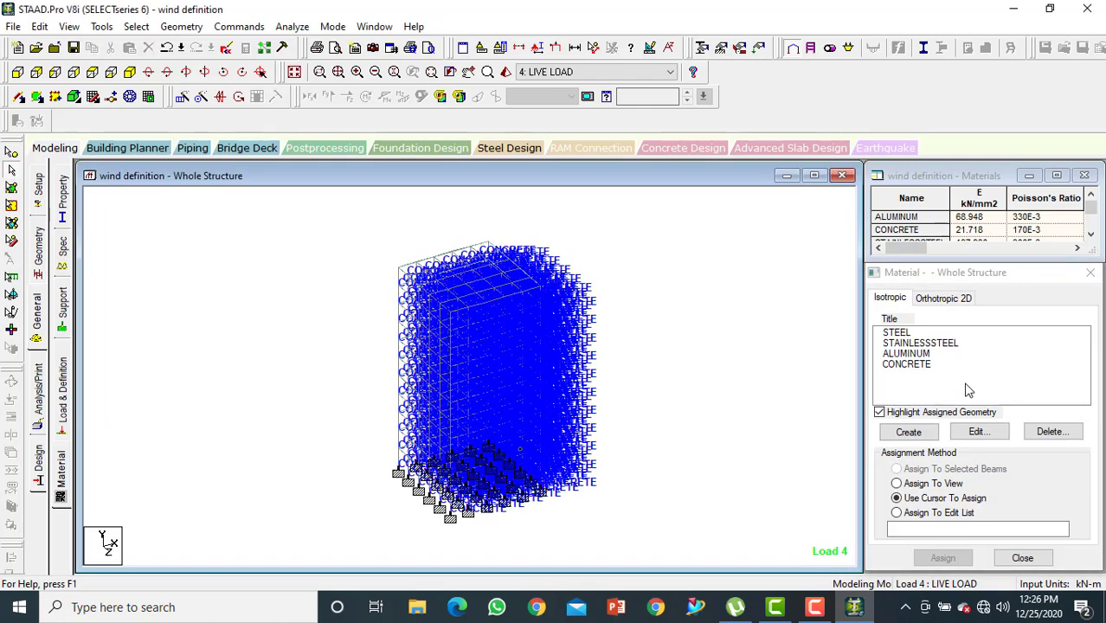
{"action": "left_click", "coordinate": [912, 364]}
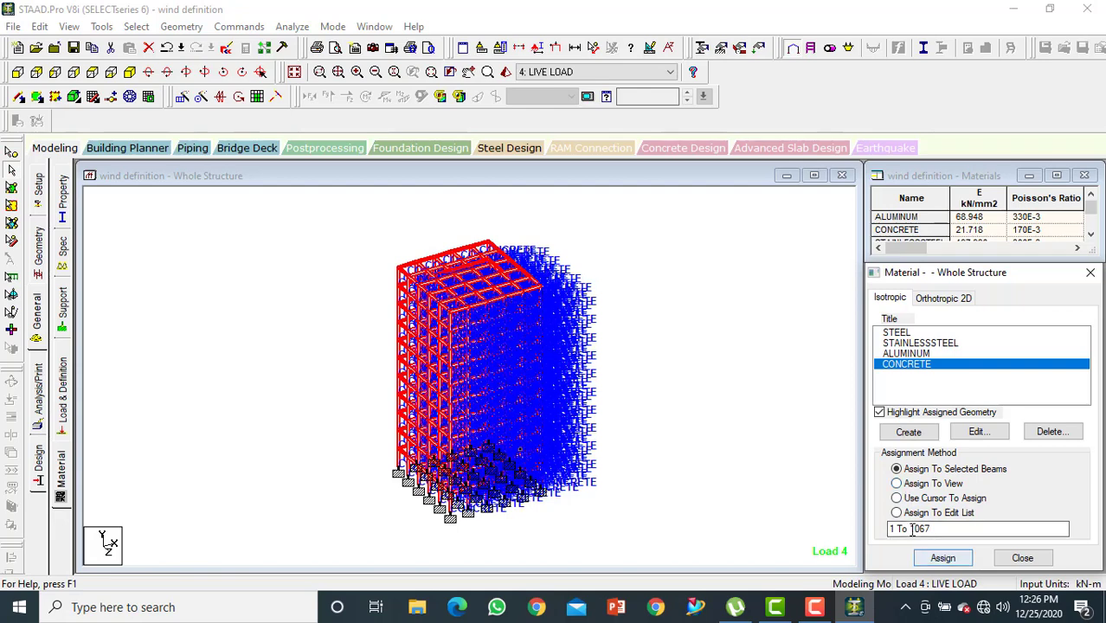
{"action": "left_click", "coordinate": [897, 483]}
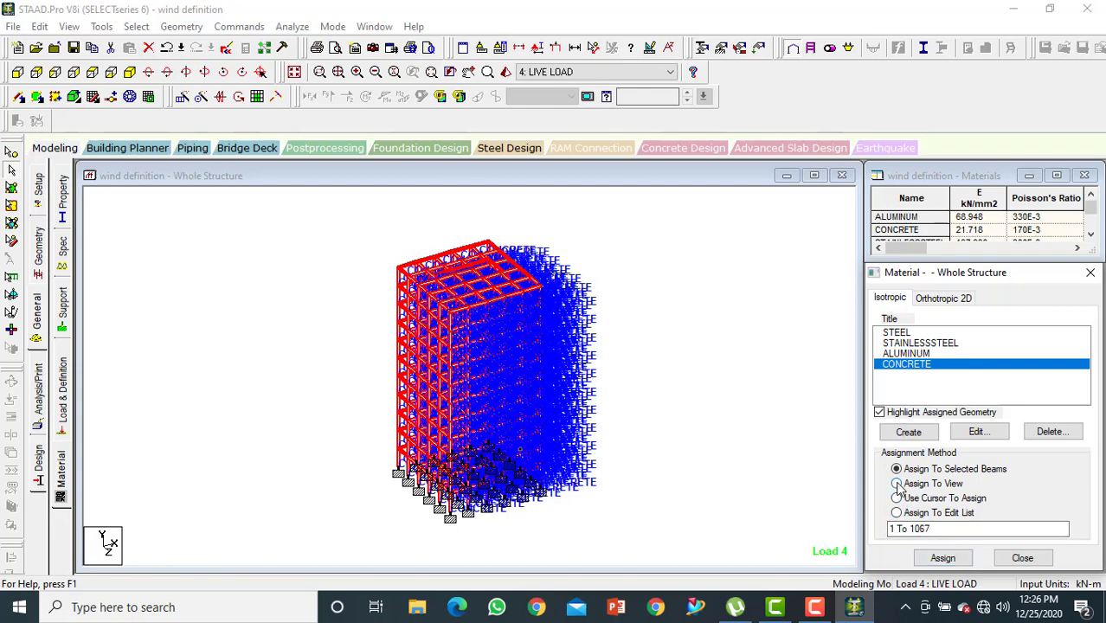
{"action": "left_click", "coordinate": [943, 558]}
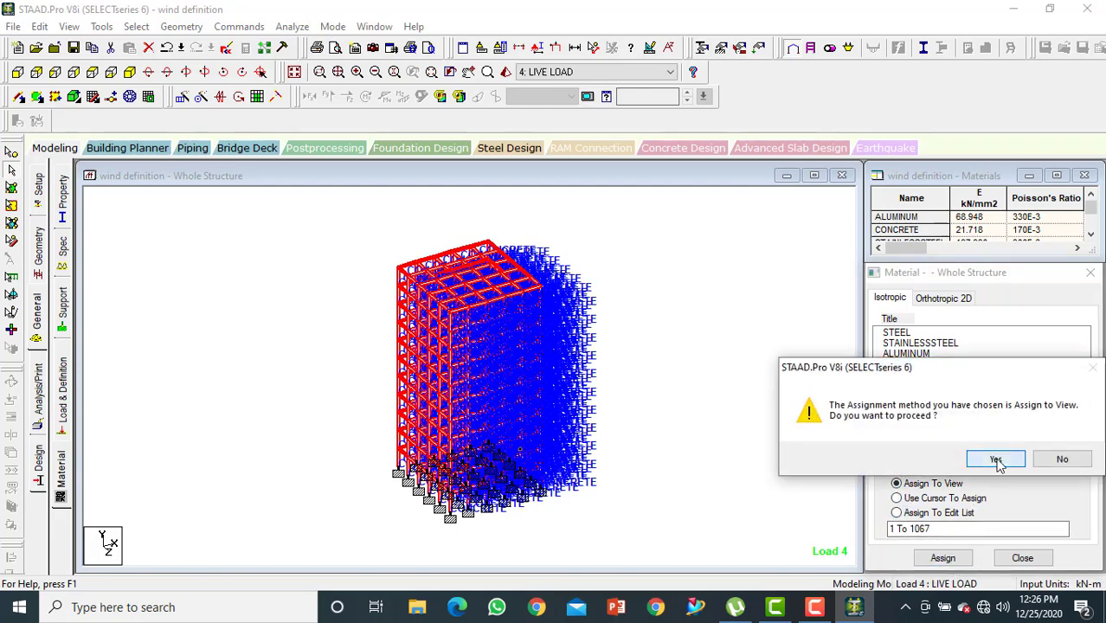
{"action": "left_click", "coordinate": [996, 461]}
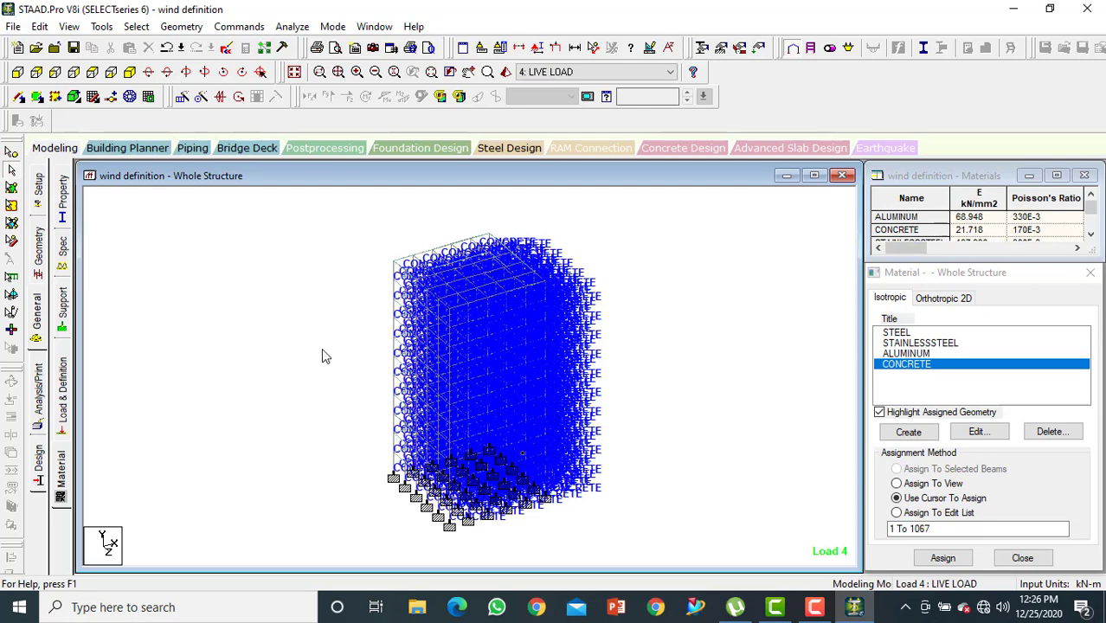
Add a Perform Analysis command with the No Print option to the model
{"action": "left_click", "coordinate": [40, 392]}
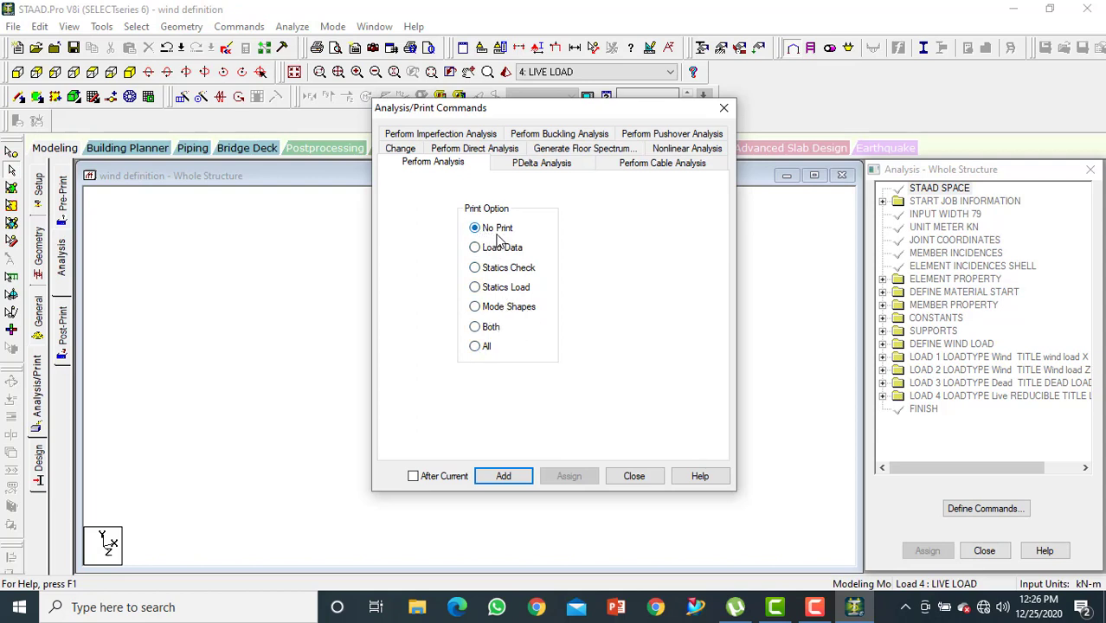
{"action": "left_click", "coordinate": [504, 476]}
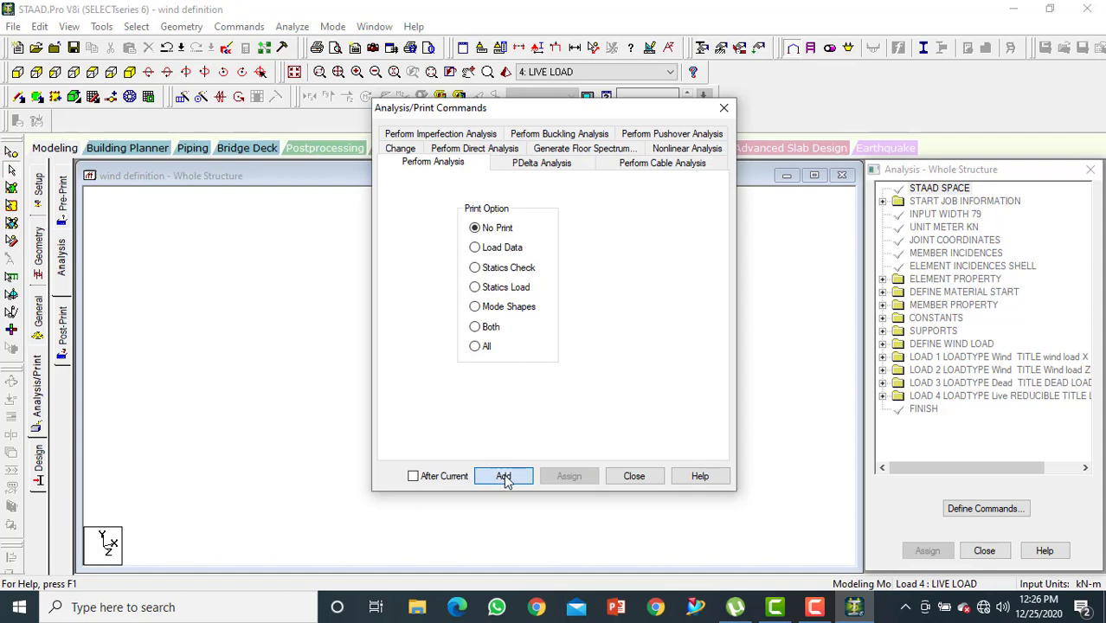
{"action": "left_click", "coordinate": [635, 476]}
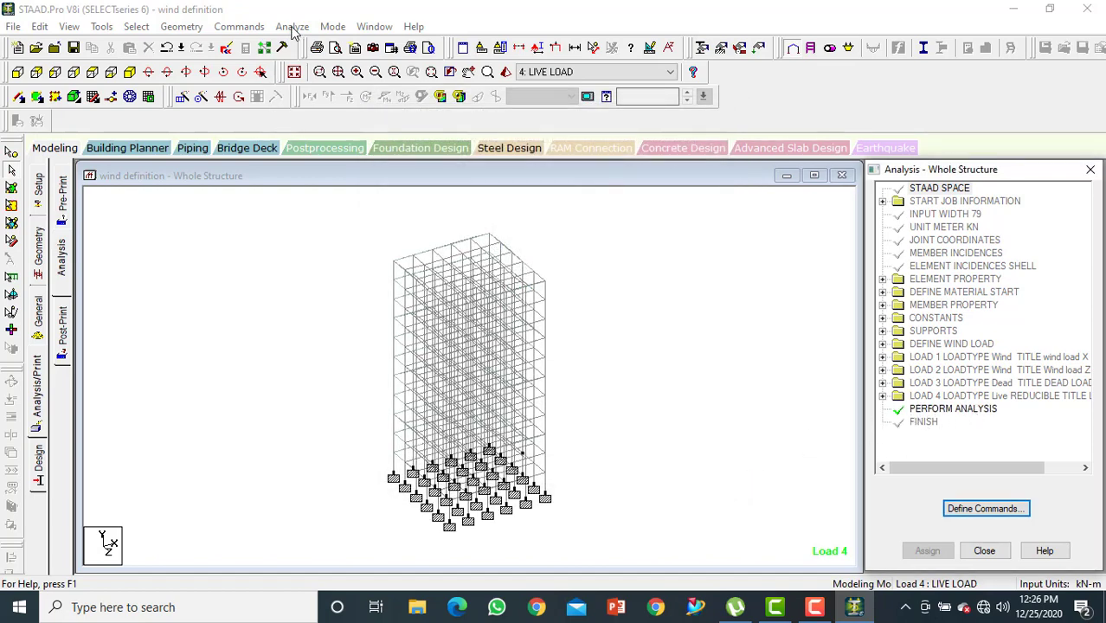
Save the modified structure, run the analysis and continue to post-processing mode
{"action": "left_click", "coordinate": [291, 26]}
{"action": "left_click", "coordinate": [304, 45]}
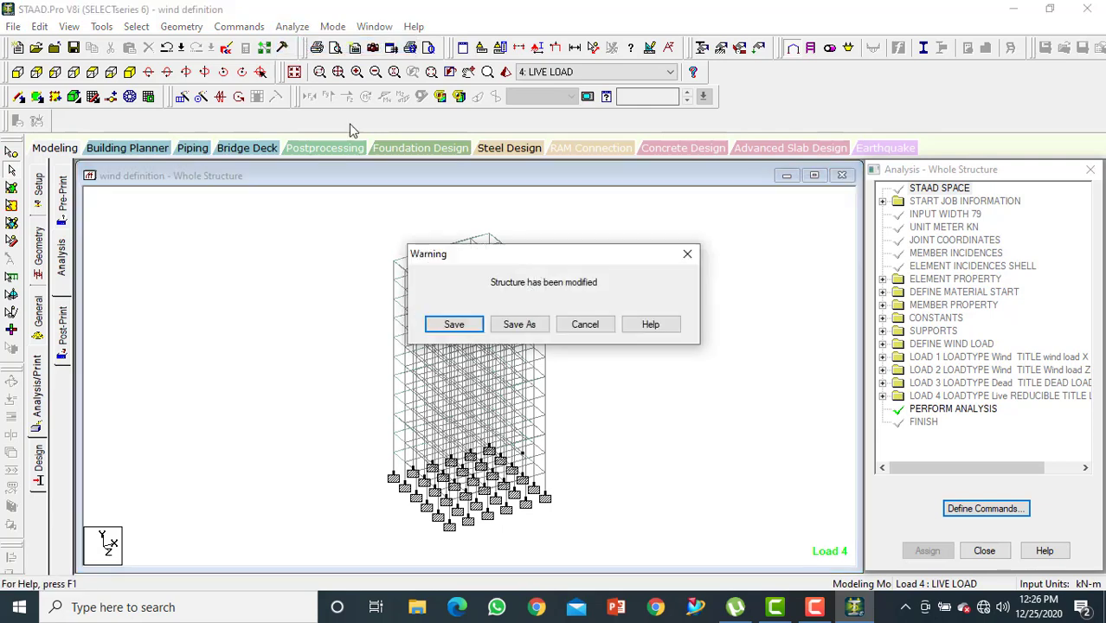
{"action": "left_click", "coordinate": [446, 323]}
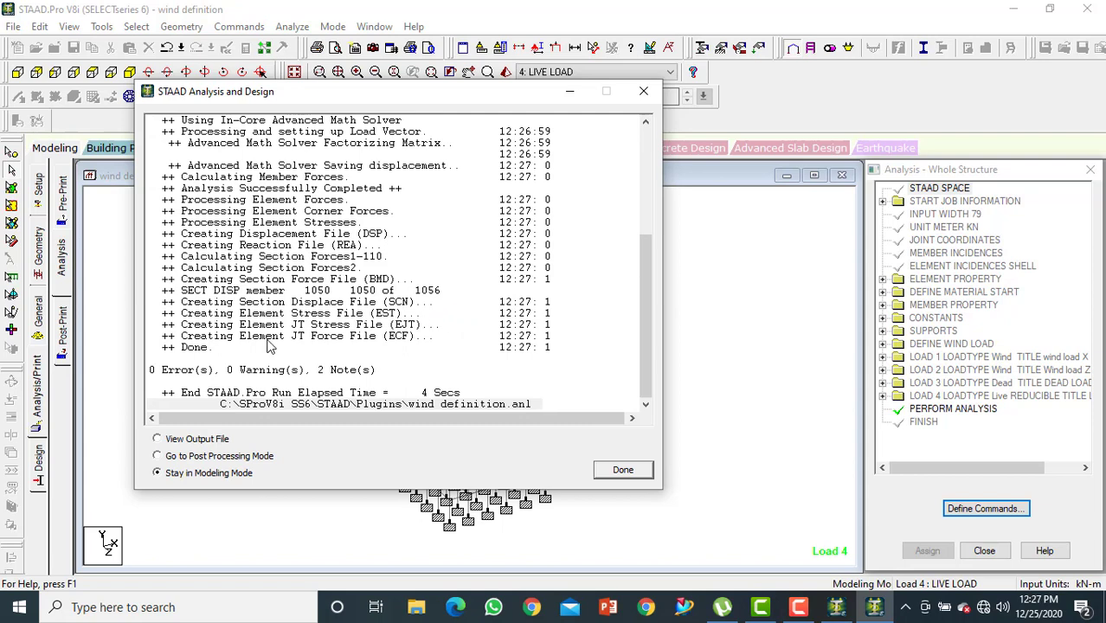
{"action": "left_click", "coordinate": [157, 457]}
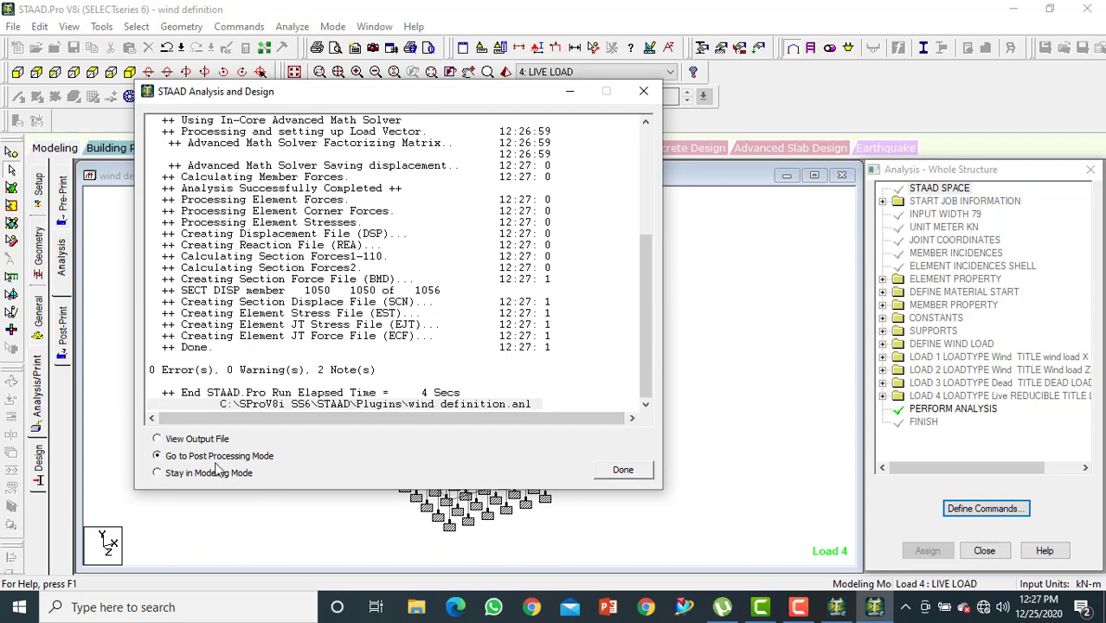
{"action": "left_click", "coordinate": [621, 471]}
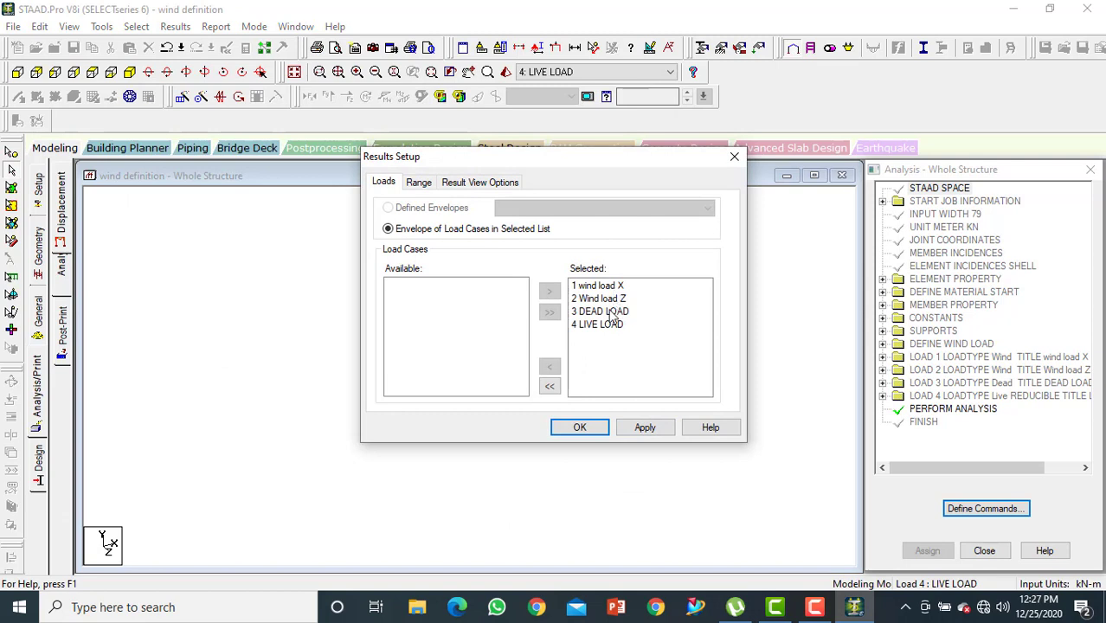
Remove DEAD LOAD and LIVE LOAD from the results setup, leaving only wind load X and Wind load Z selected
{"action": "left_click_drag", "start_coordinate": [611, 318], "coordinate": [612, 340]}
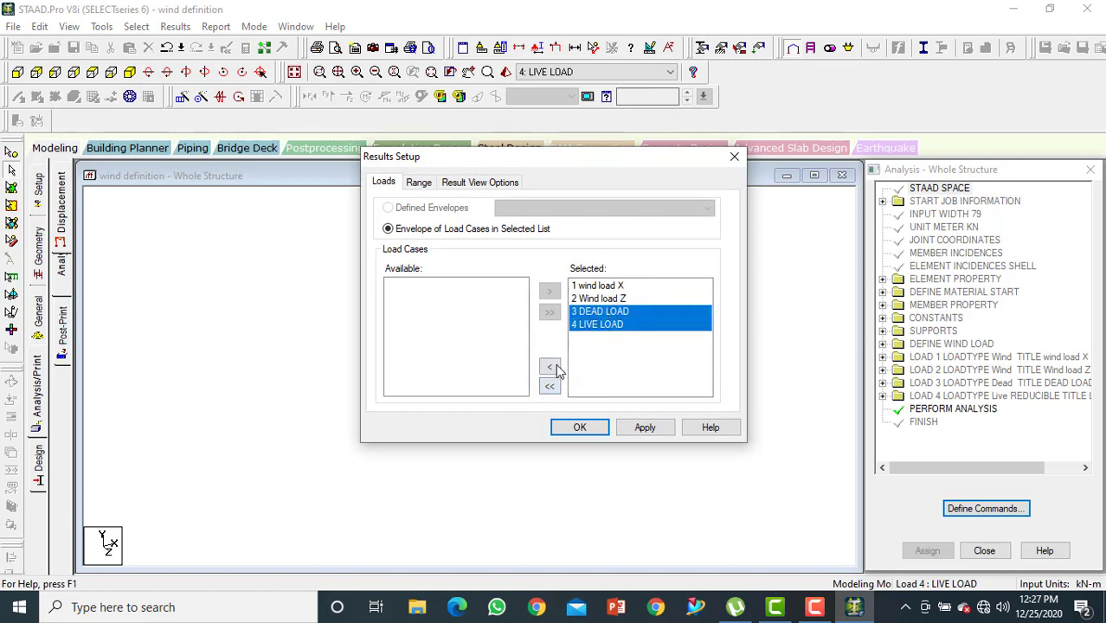
{"action": "left_click", "coordinate": [555, 369]}
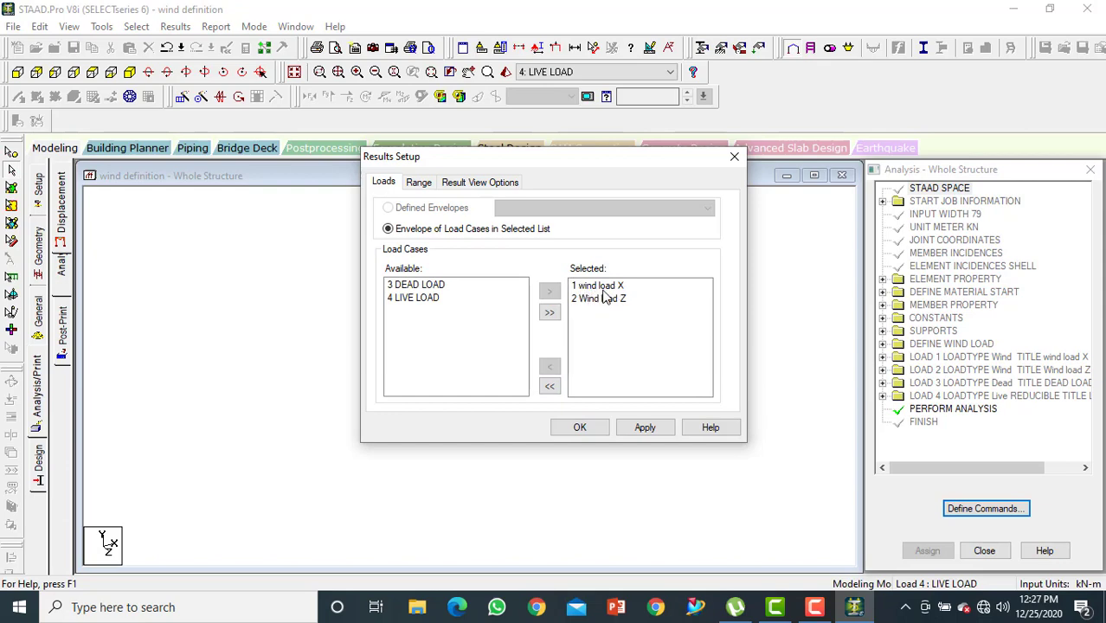
{"action": "left_click", "coordinate": [583, 428]}
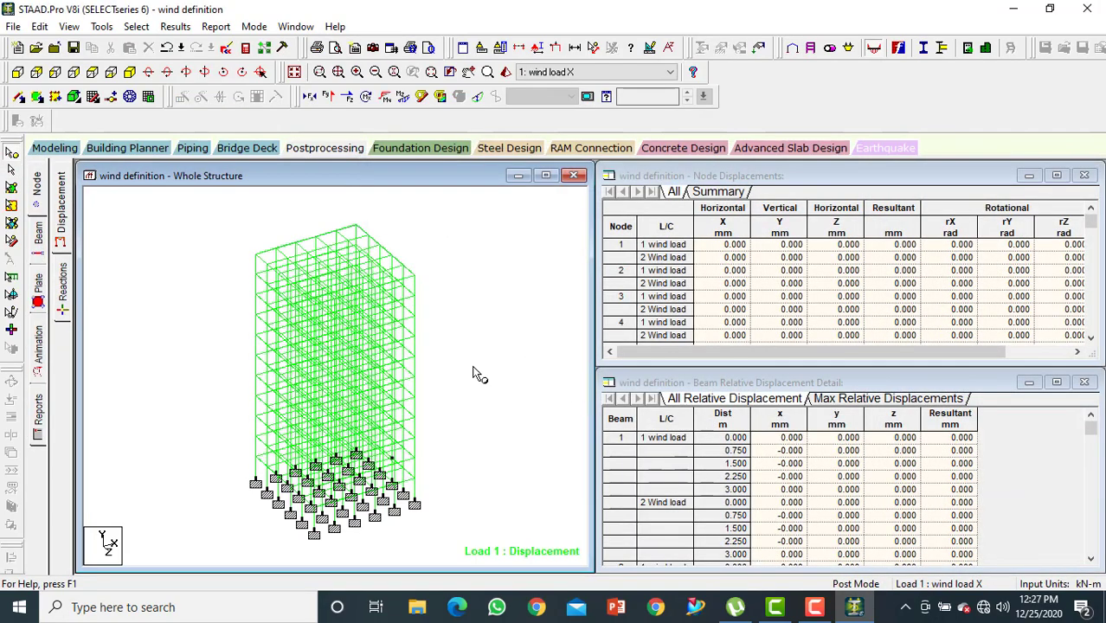
View the frame's deflected shape, Shear Y diagram and Bending Z diagram for wind load X
{"action": "scroll", "coordinate": [383, 341], "scroll_direction": "up", "scroll_amount": 1}
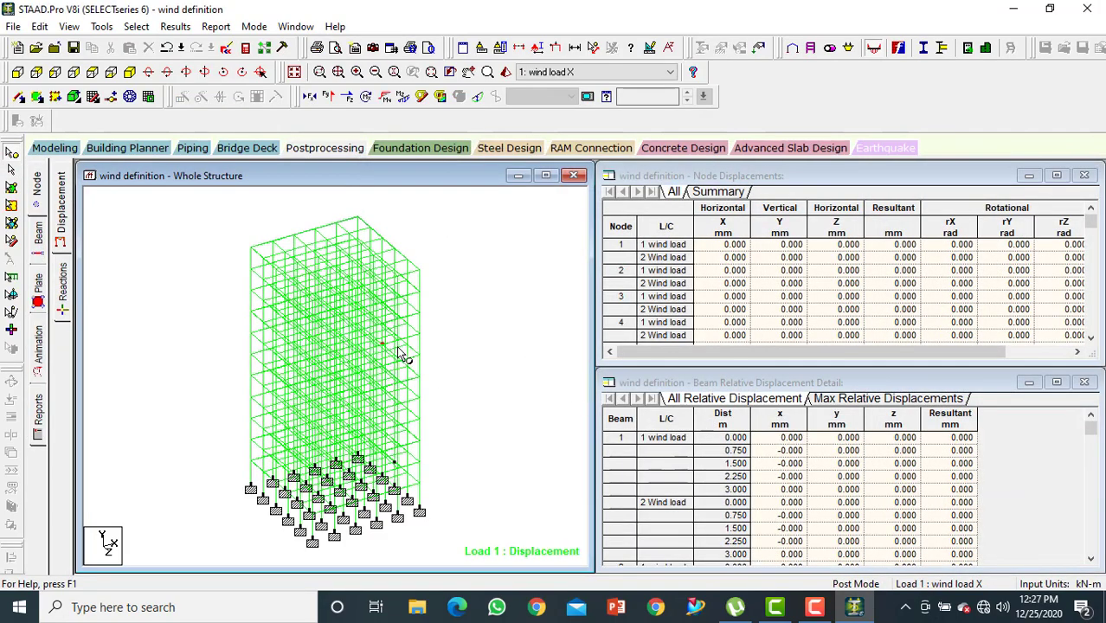
{"action": "left_click", "coordinate": [479, 98]}
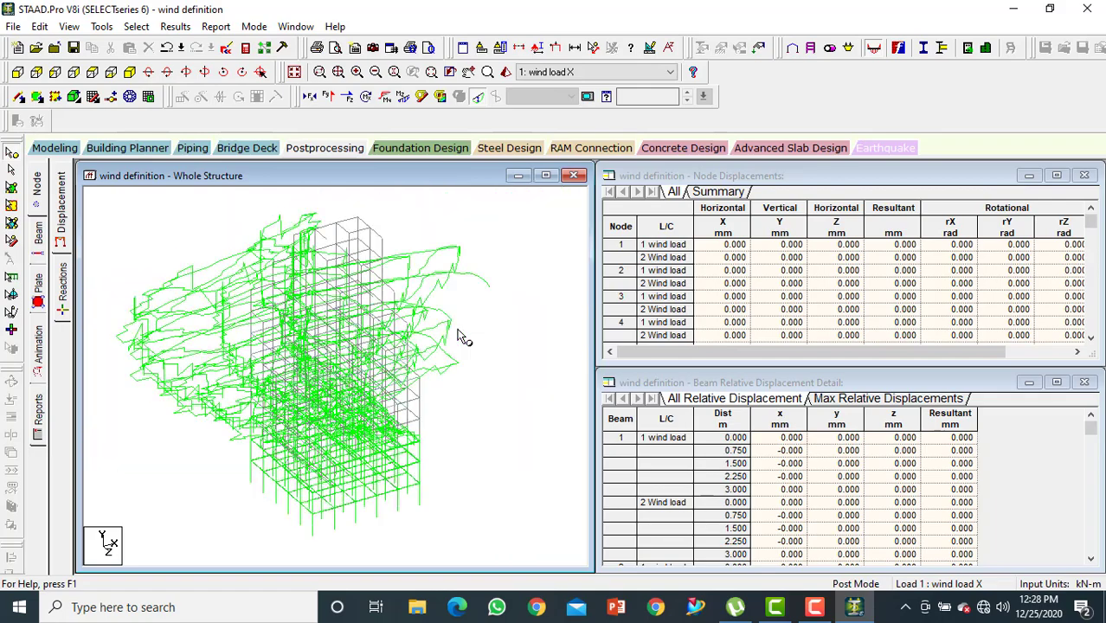
{"action": "left_click", "coordinate": [481, 96]}
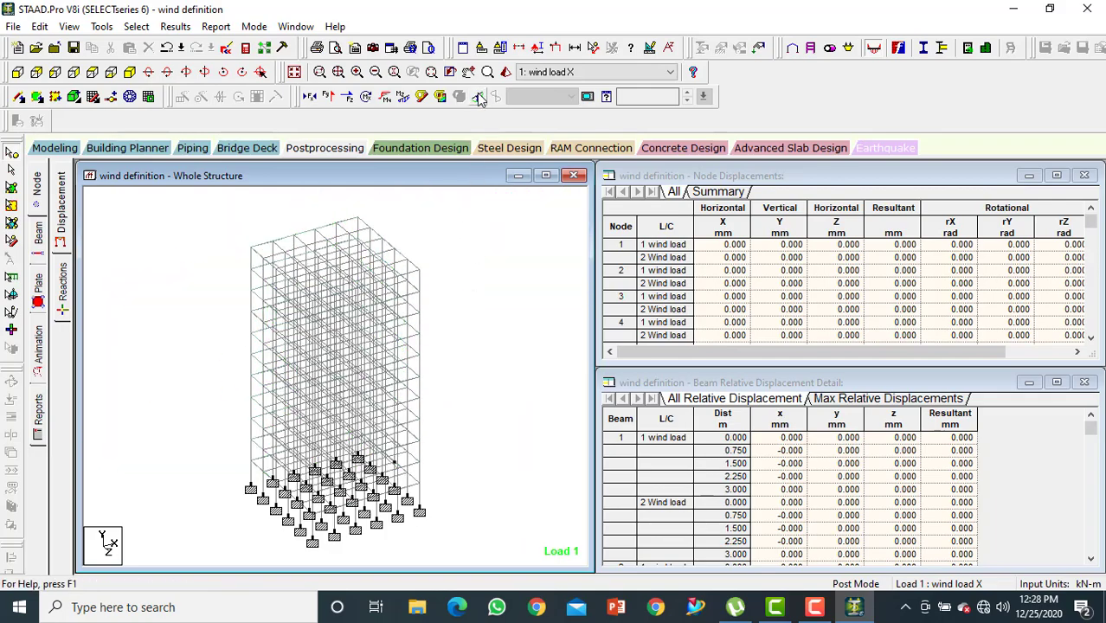
{"action": "left_click", "coordinate": [347, 97]}
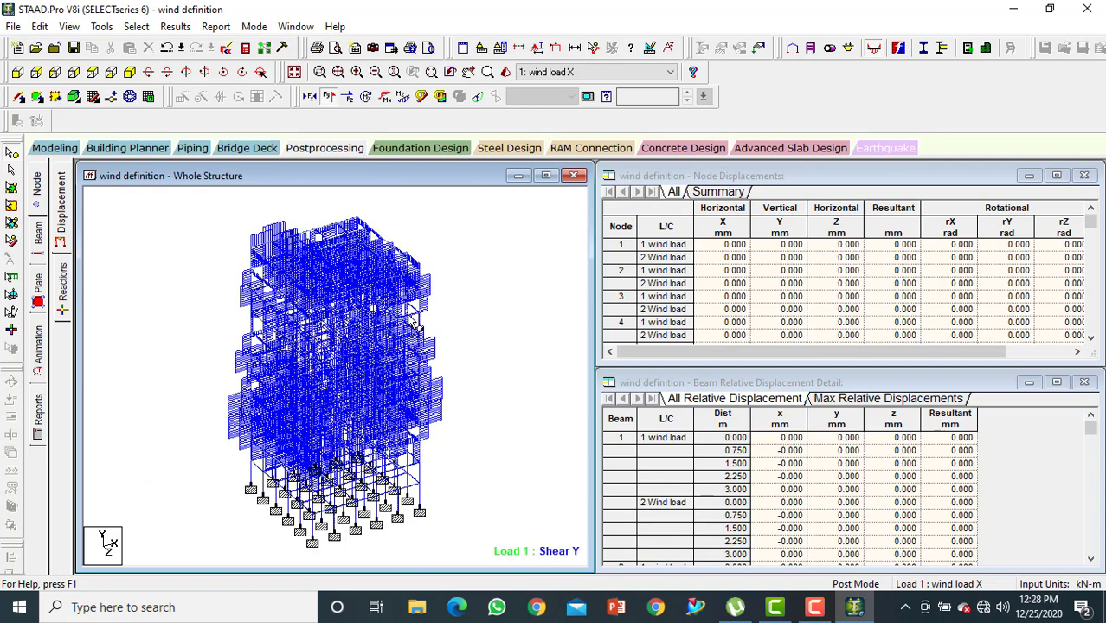
{"action": "left_click", "coordinate": [404, 97]}
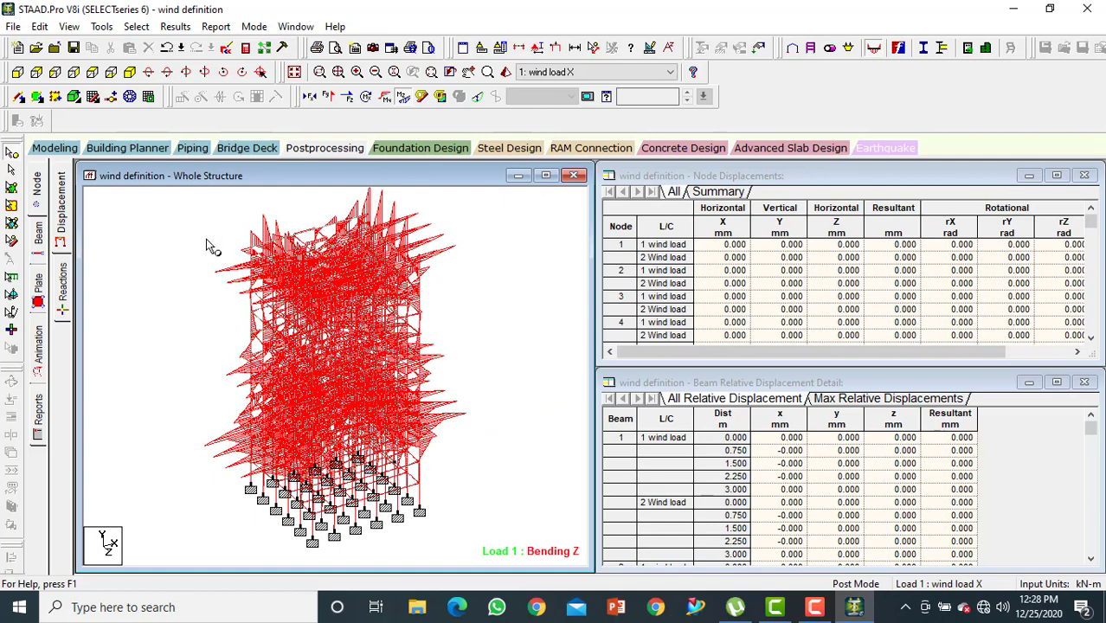
Examine the node displacements, support reactions and beam end forces for the wind load cases
{"action": "left_click", "coordinate": [61, 205]}
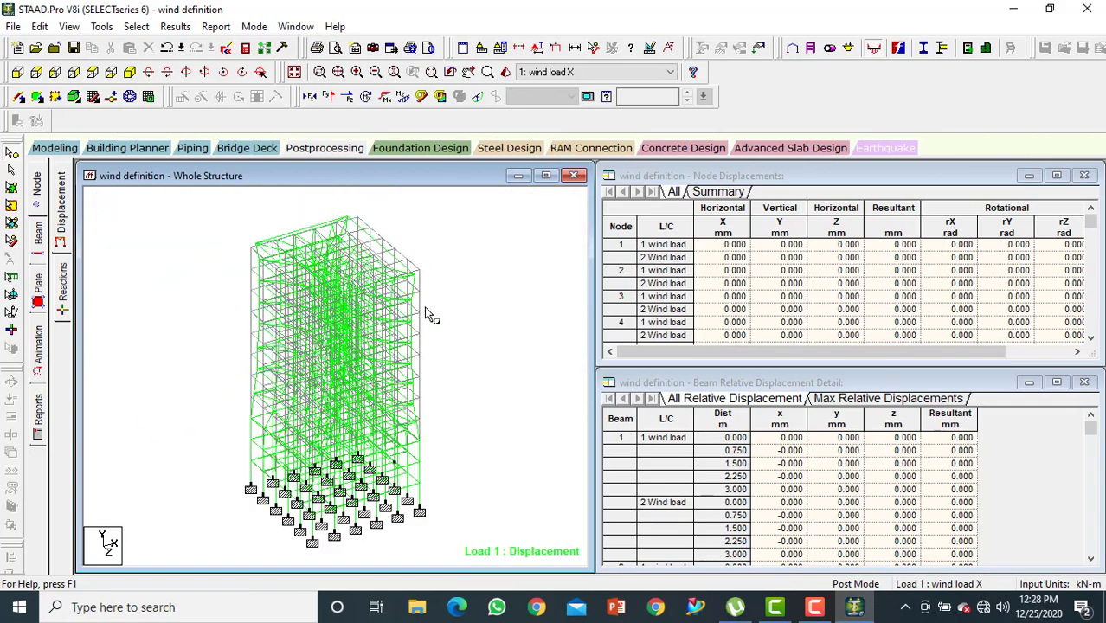
{"action": "left_click", "coordinate": [63, 286]}
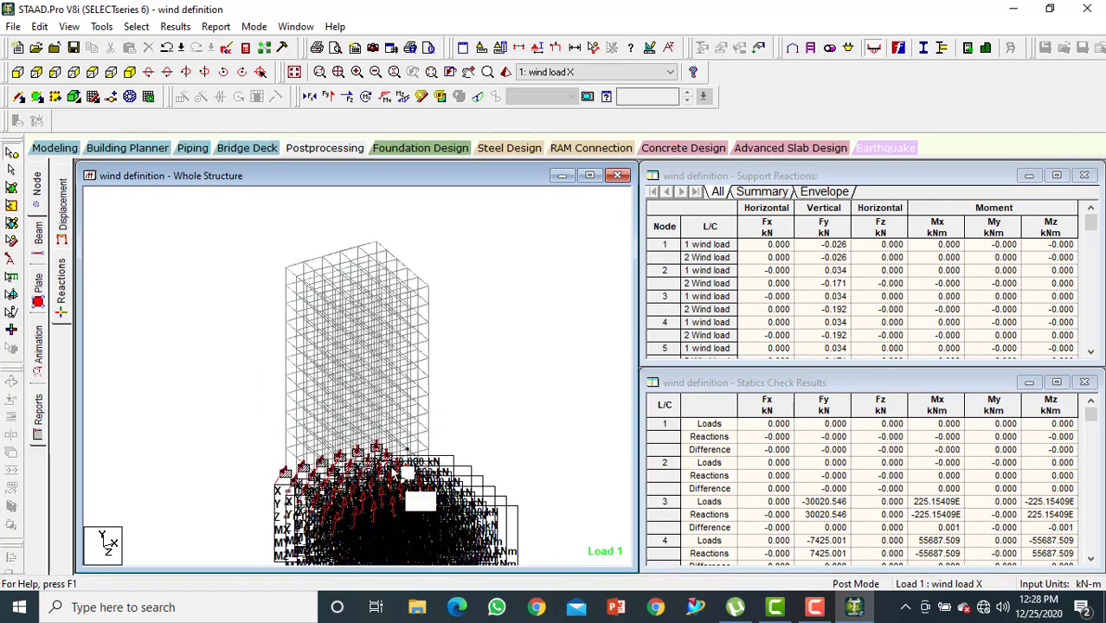
{"action": "left_click", "coordinate": [41, 237]}
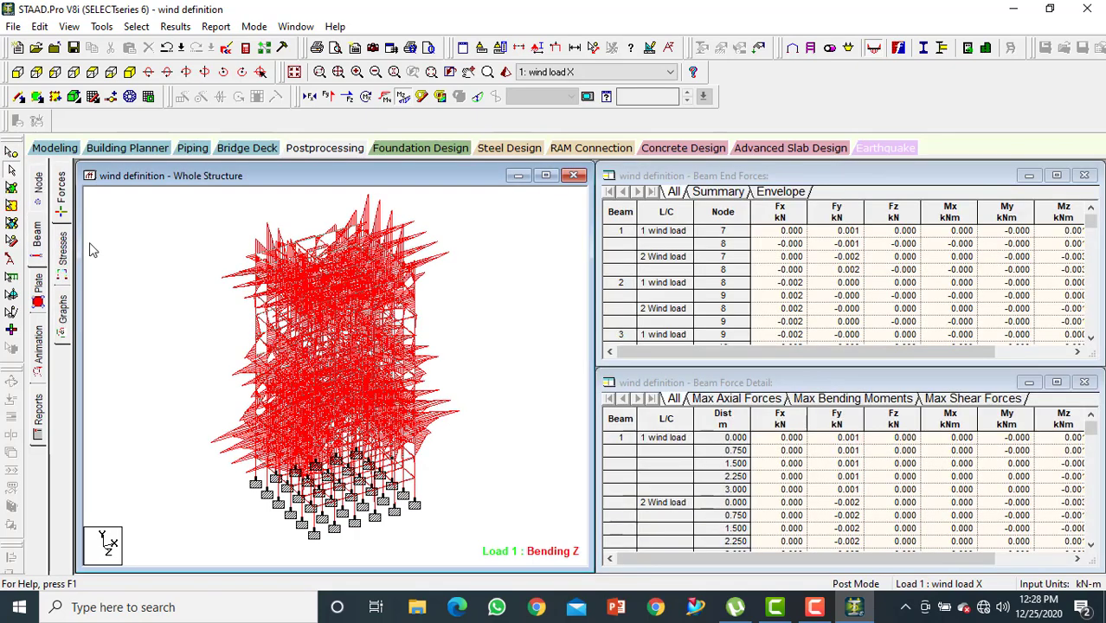
{"action": "left_click", "coordinate": [58, 190]}
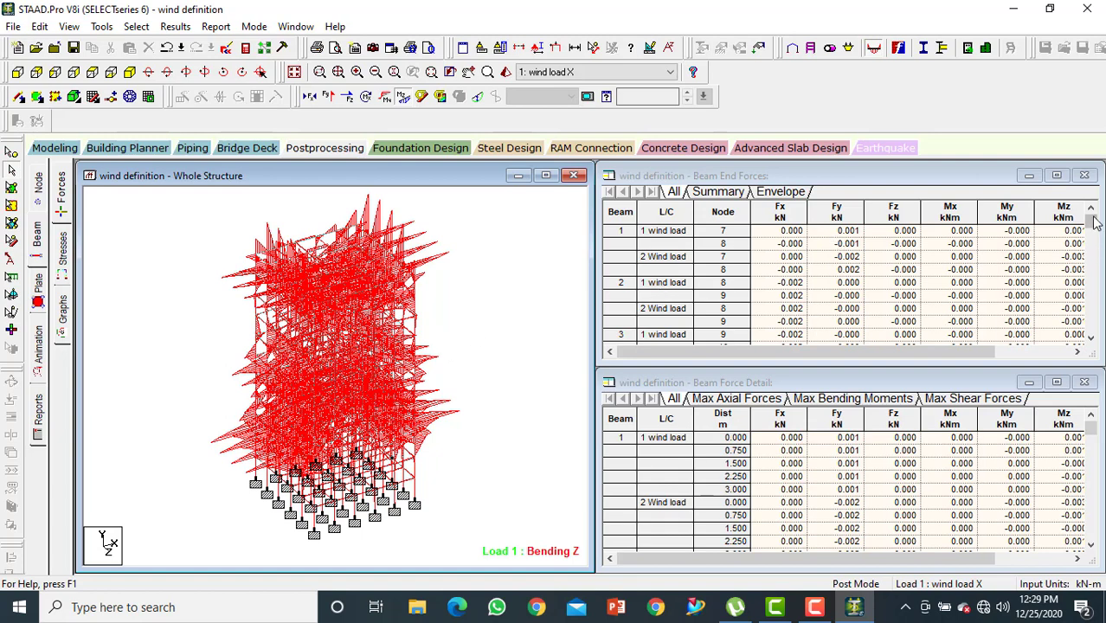
{"action": "left_click_drag", "start_coordinate": [1093, 232], "coordinate": [1093, 288]}
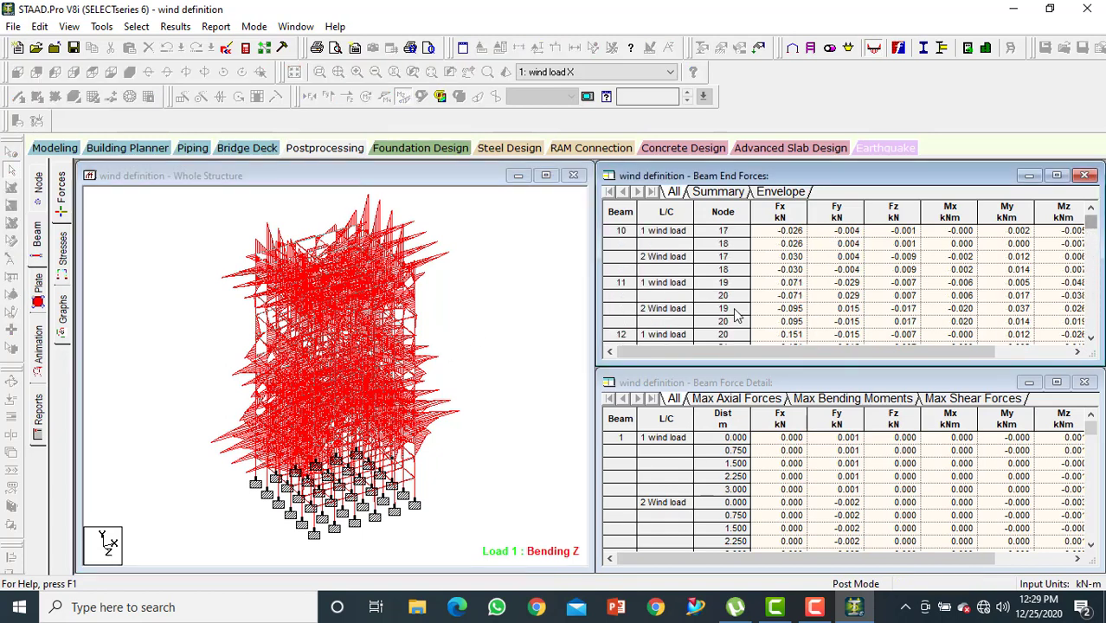
Inspect the 3D stress contour and cross-section stress of beam 98 under wind load X, and dismiss the section plane settings
{"action": "left_click", "coordinate": [62, 249]}
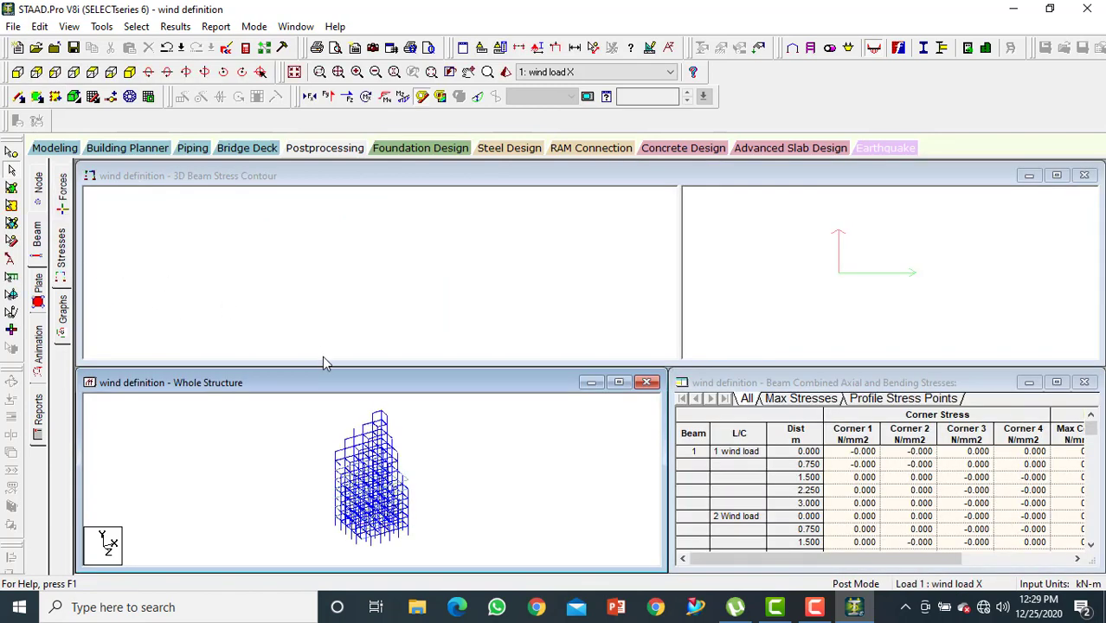
{"action": "left_click", "coordinate": [377, 459]}
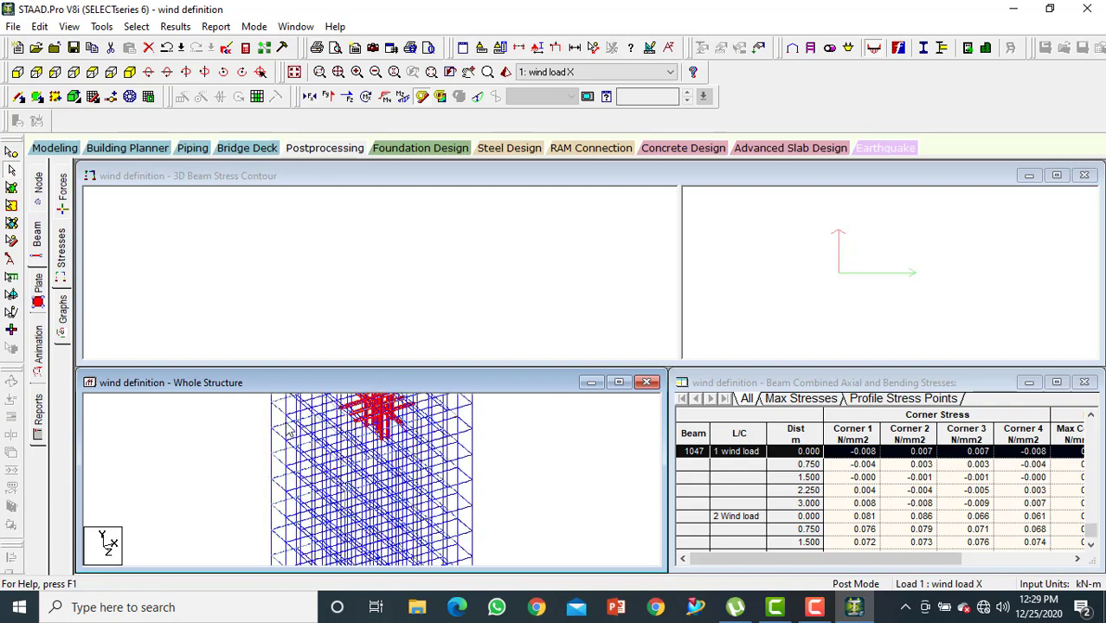
{"action": "left_click", "coordinate": [271, 427]}
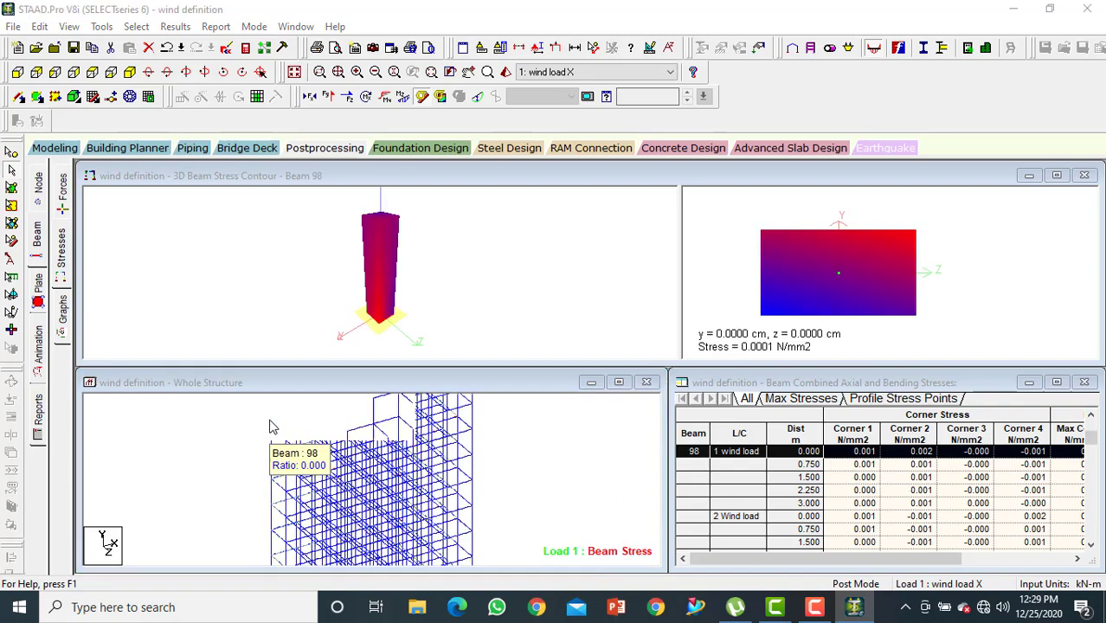
{"action": "left_click_drag", "start_coordinate": [322, 198], "coordinate": [277, 19]}
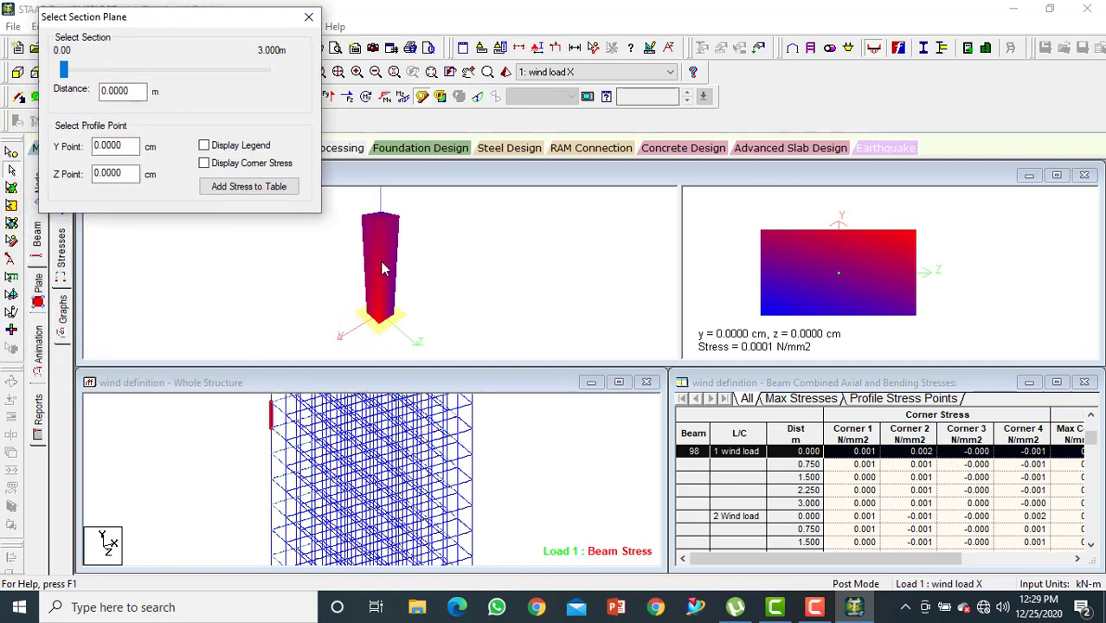
{"action": "mouse_move", "coordinate": [64, 69]}
{"action": "left_mouse_down"}
{"action": "mouse_move", "coordinate": [122, 70]}
{"action": "mouse_move", "coordinate": [214, 95]}
{"action": "mouse_move", "coordinate": [221, 80]}
{"action": "mouse_move", "coordinate": [286, 93]}
{"action": "mouse_move", "coordinate": [54, 70]}
{"action": "left_mouse_up"}
{"action": "left_click", "coordinate": [307, 26]}
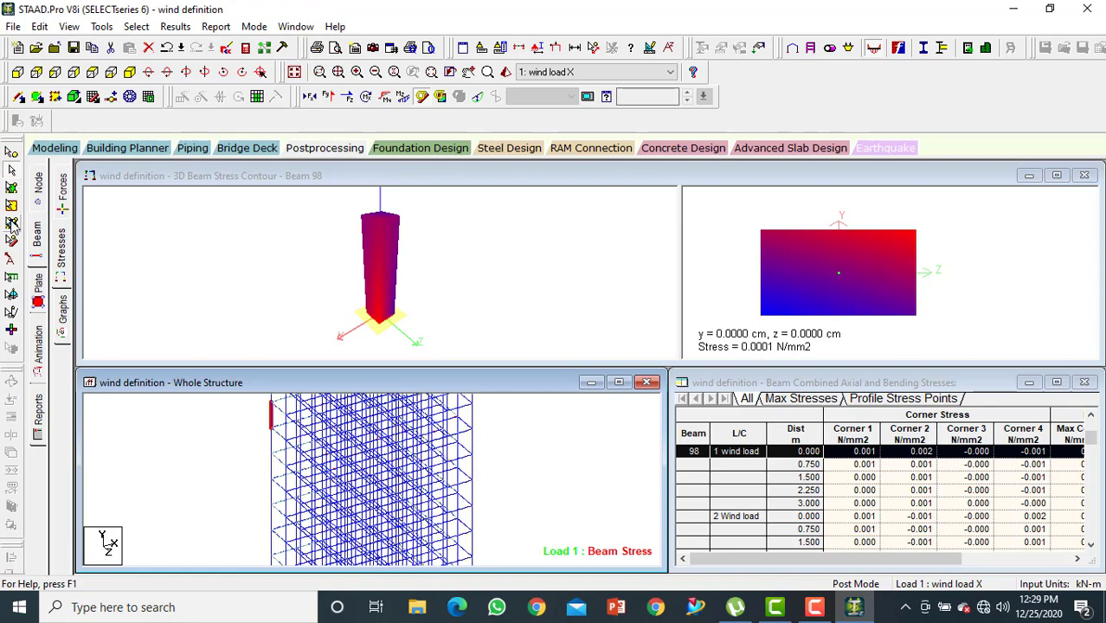
Examine the Mz, Fy and Fx graphs of several individual beams in the frame for wind load X
{"action": "left_click", "coordinate": [63, 316]}
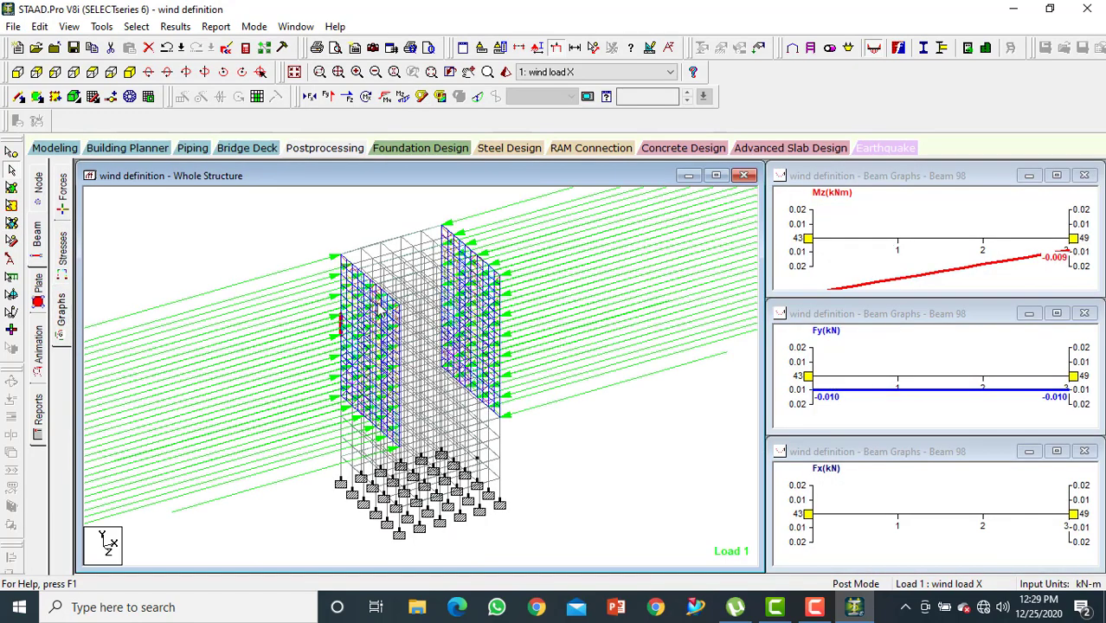
{"action": "left_click", "coordinate": [432, 323]}
{"action": "left_click", "coordinate": [429, 369]}
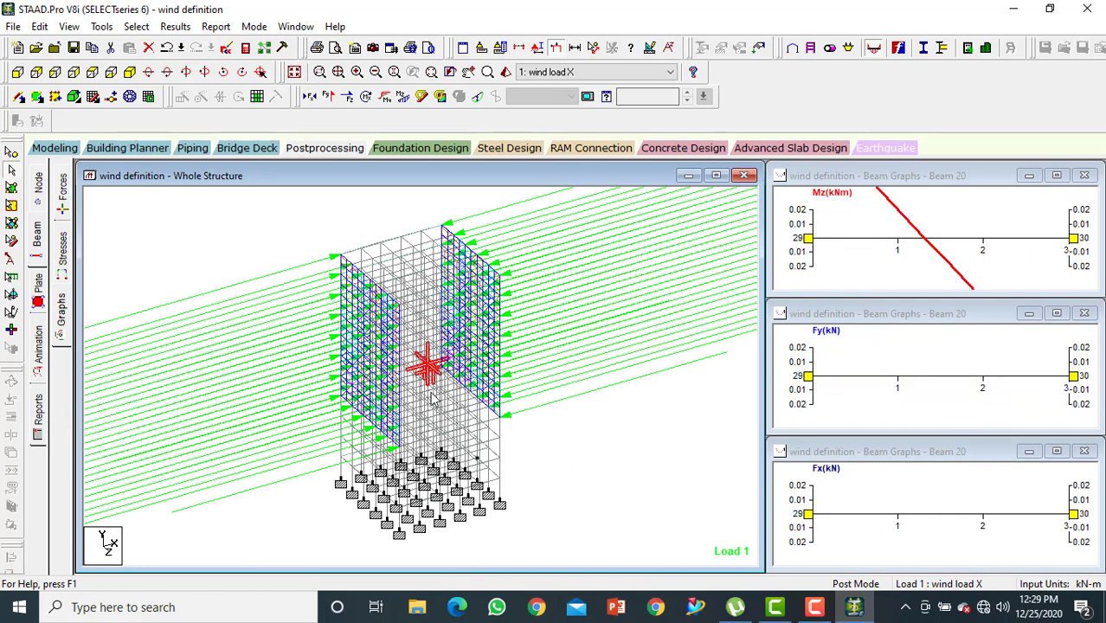
{"action": "left_click", "coordinate": [431, 394]}
{"action": "left_click", "coordinate": [450, 408]}
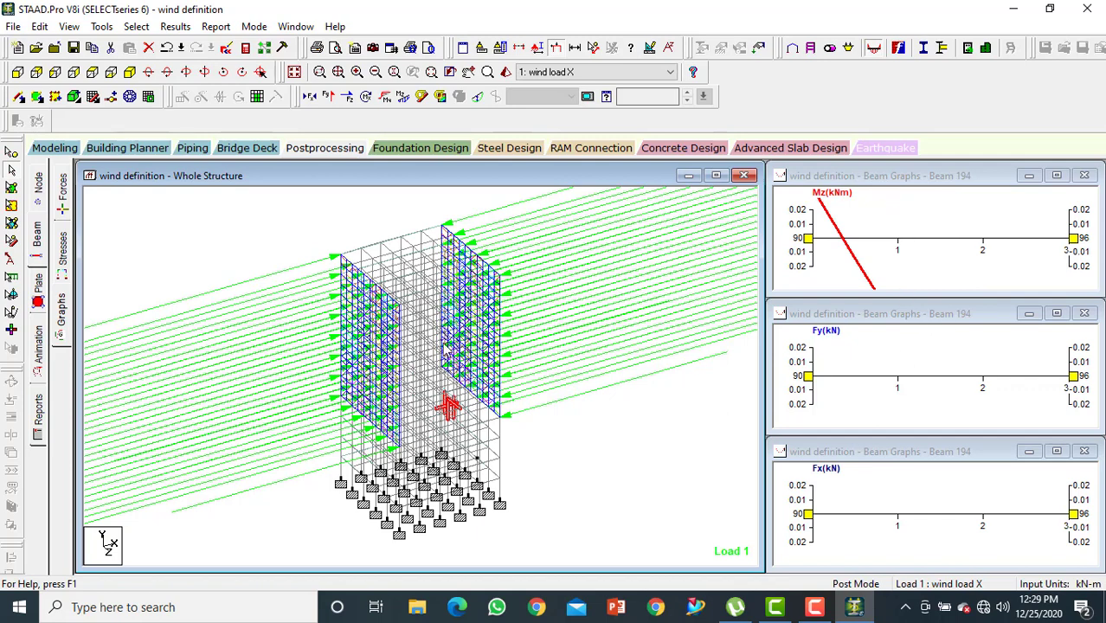
{"action": "left_click", "coordinate": [443, 345]}
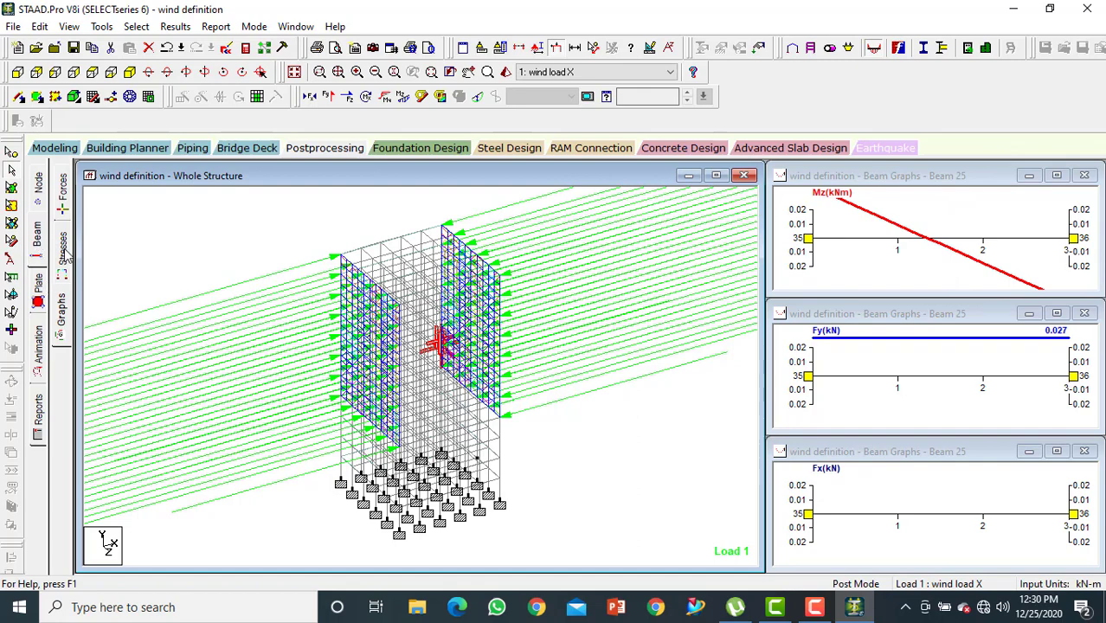
Display the Max Absolute plate stress contour of the whole structure for wind load X
{"action": "left_click", "coordinate": [38, 286]}
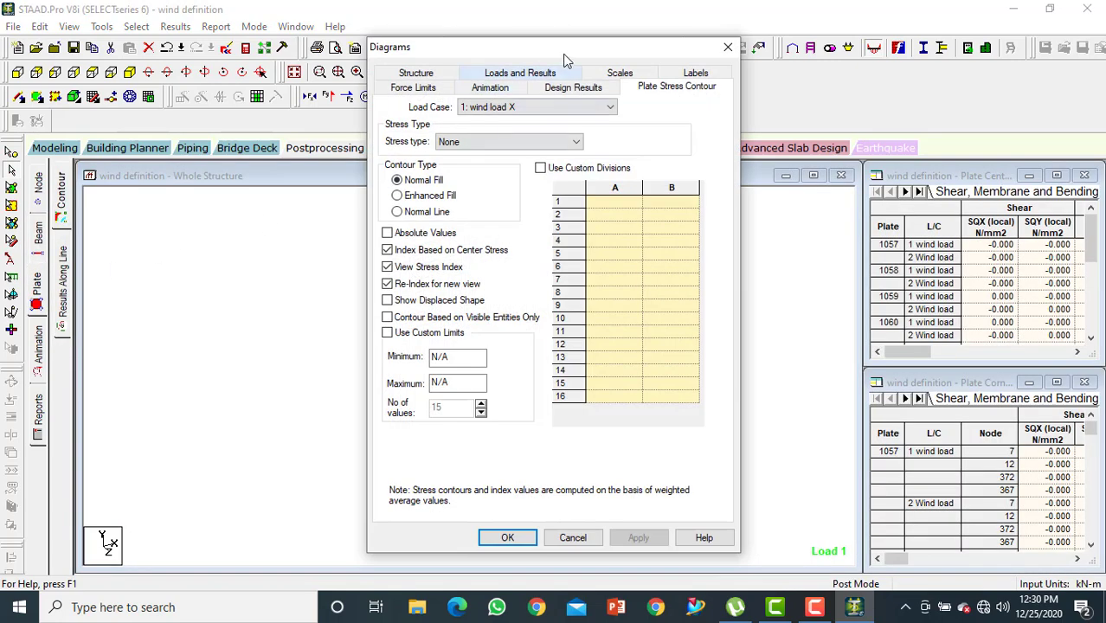
{"action": "left_click", "coordinate": [573, 142]}
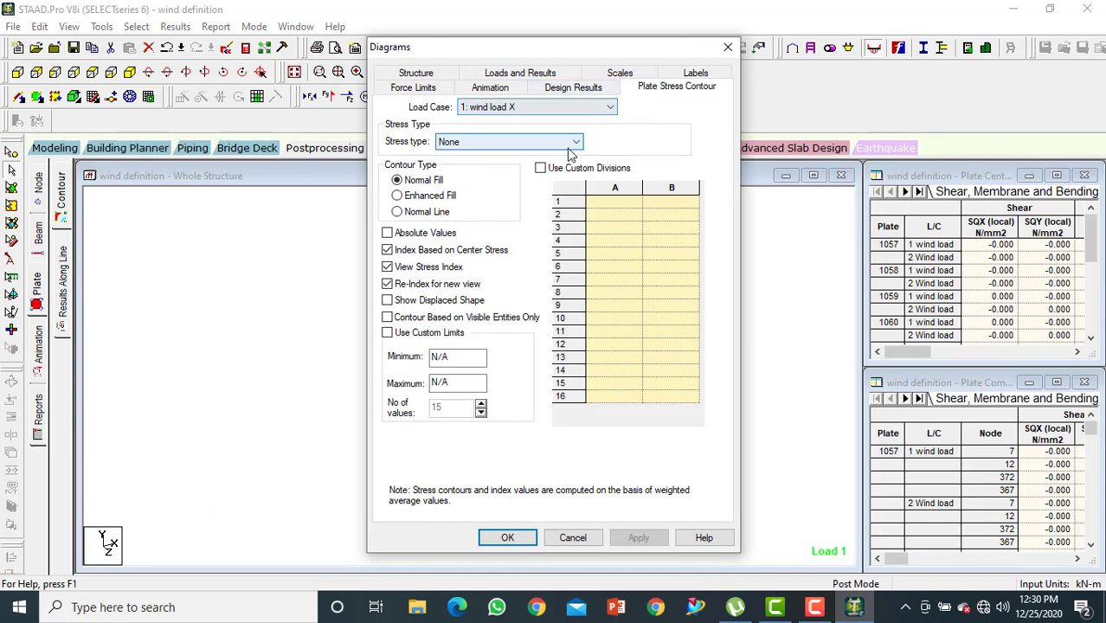
{"action": "left_click", "coordinate": [509, 168]}
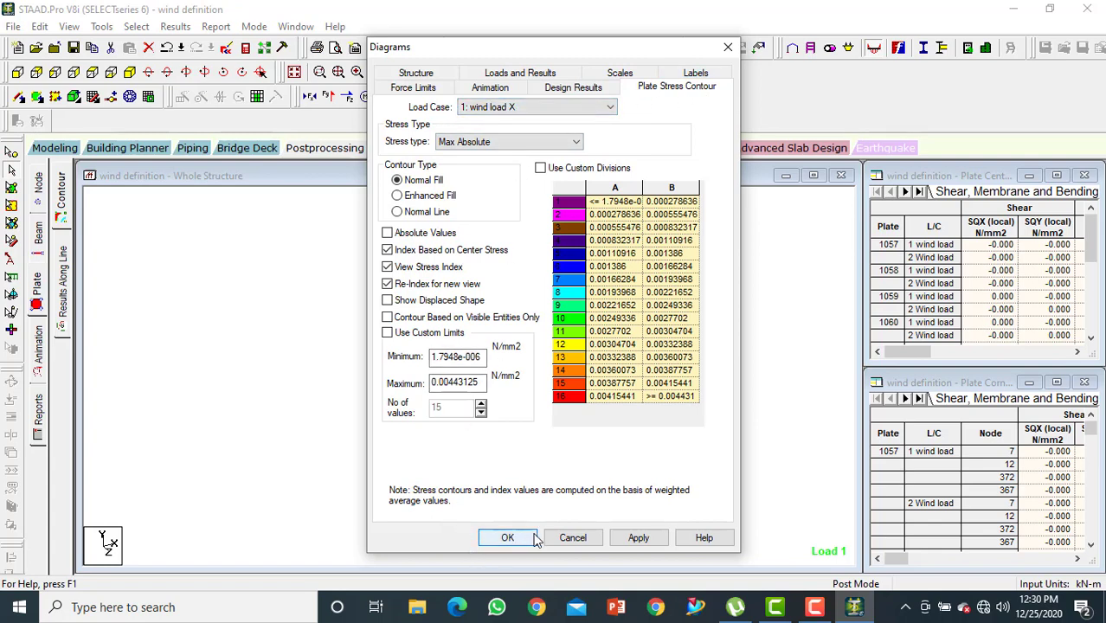
{"action": "left_click", "coordinate": [638, 538]}
{"action": "left_click", "coordinate": [510, 537]}
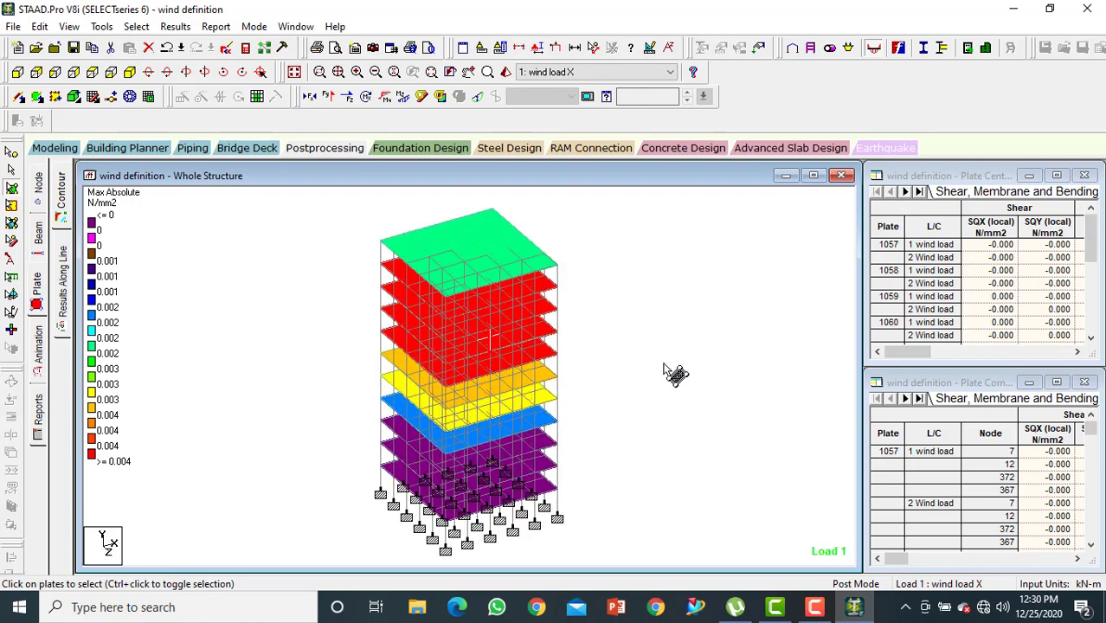
{"action": "scroll", "coordinate": [630, 394], "scroll_direction": "up", "scroll_amount": 1}
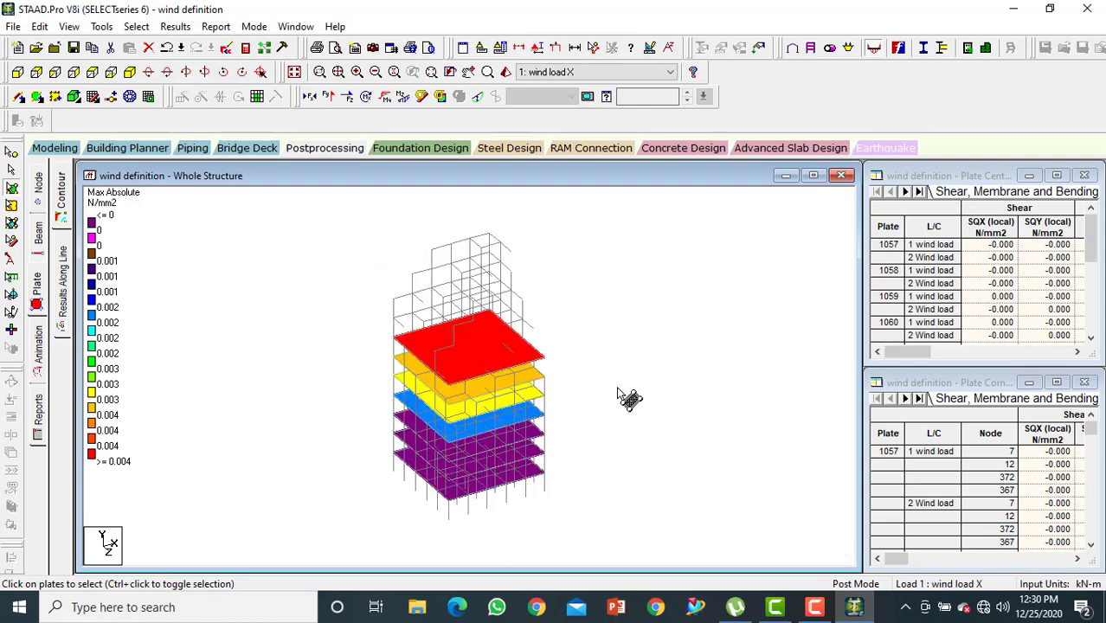
{"action": "left_click", "coordinate": [37, 353]}
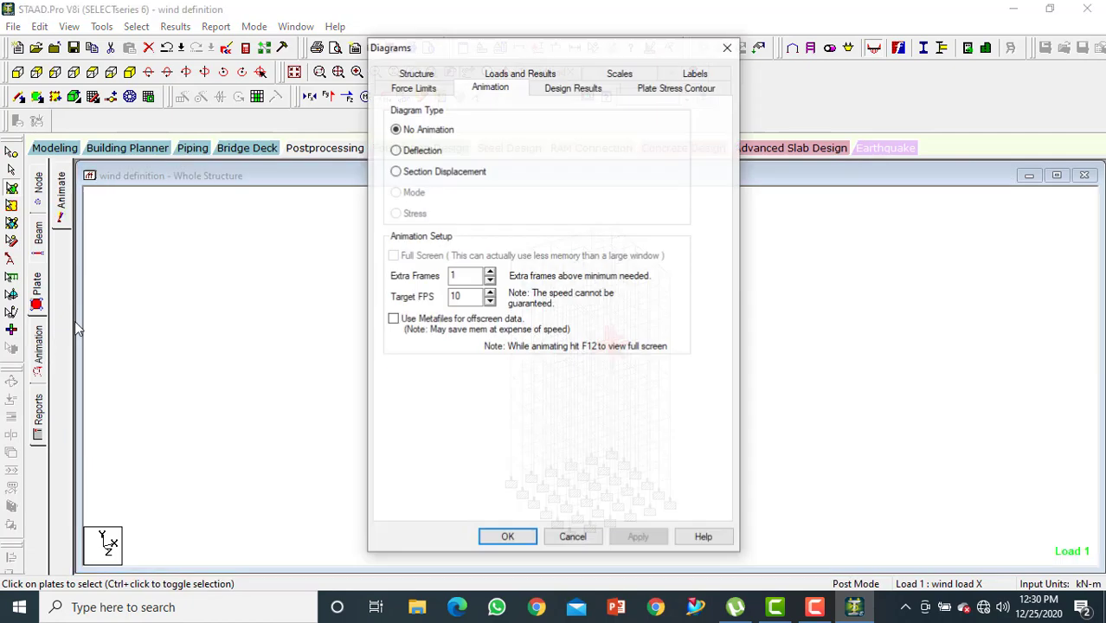
{"action": "left_click", "coordinate": [398, 173]}
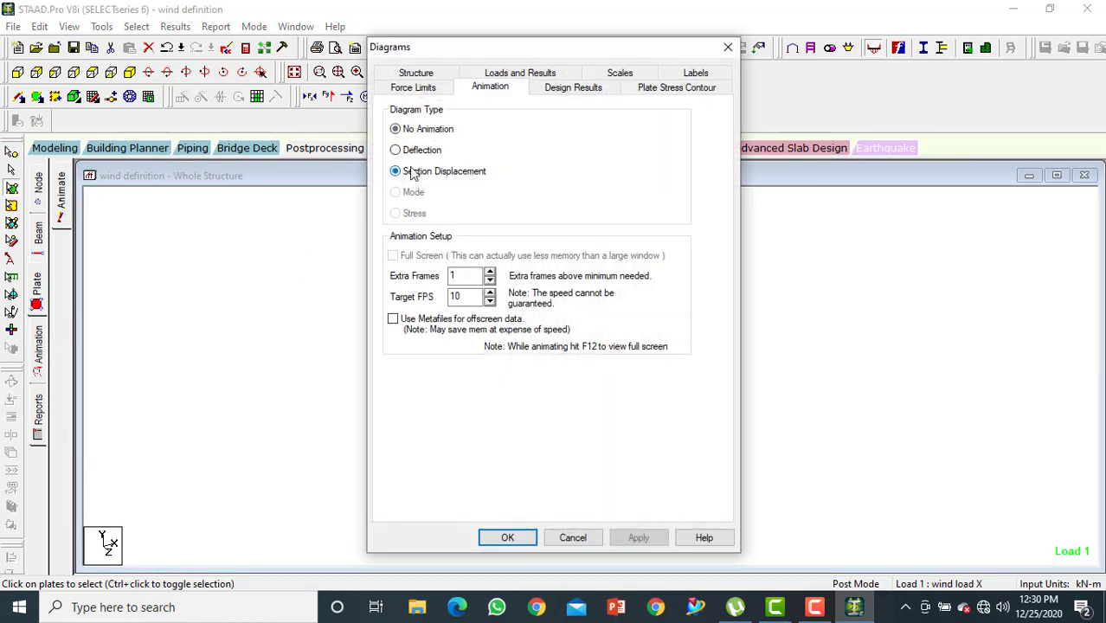
{"action": "left_click_drag", "start_coordinate": [516, 44], "coordinate": [857, 39]}
{"action": "left_click", "coordinate": [394, 378]}
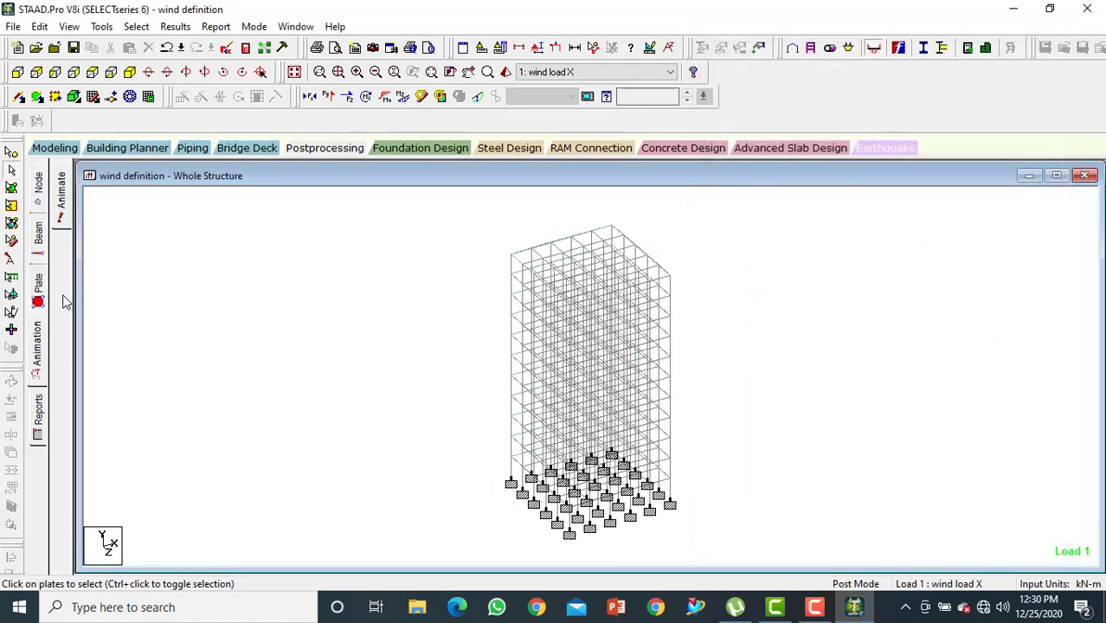
Animate the frame's section displacement for wind load X, and switch the animation to wind load Z
{"action": "left_click", "coordinate": [37, 348]}
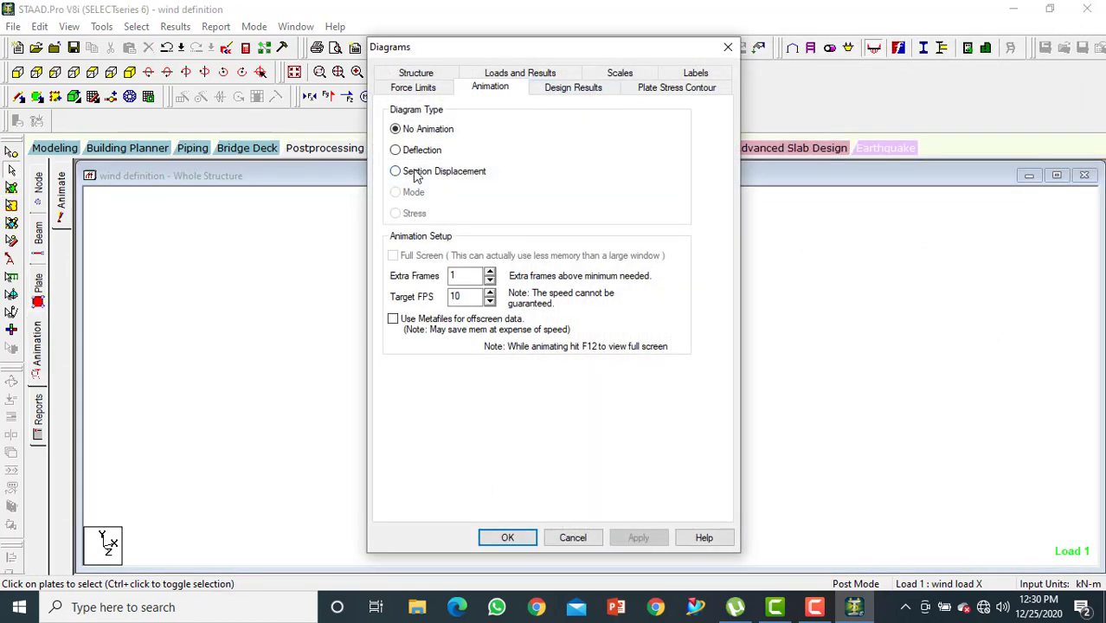
{"action": "left_click", "coordinate": [416, 173]}
{"action": "left_click", "coordinate": [630, 538]}
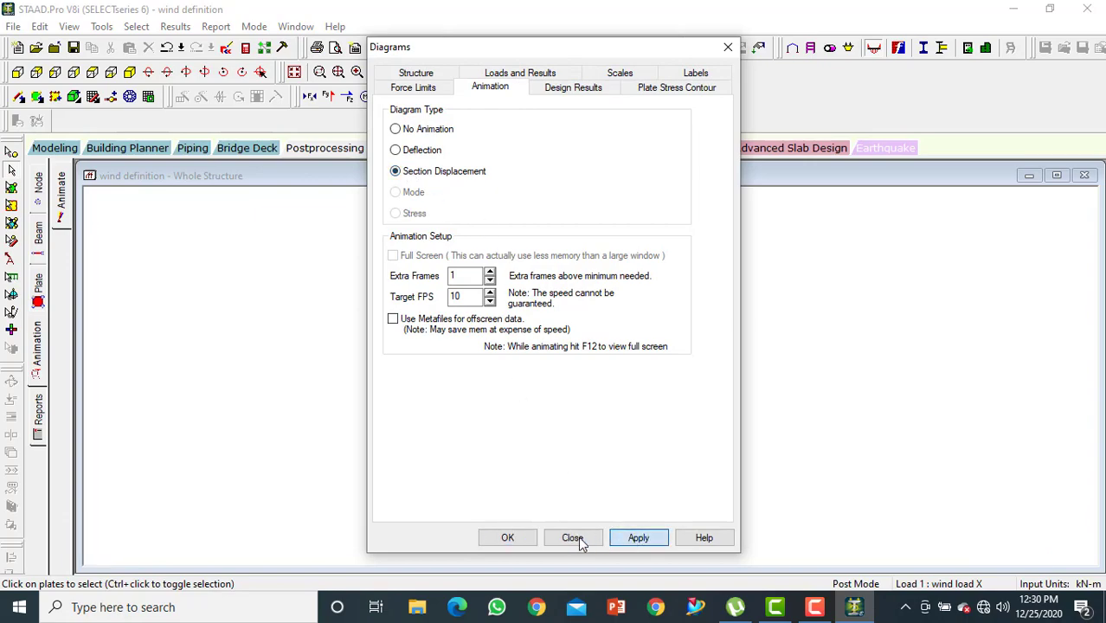
{"action": "left_click", "coordinate": [519, 543]}
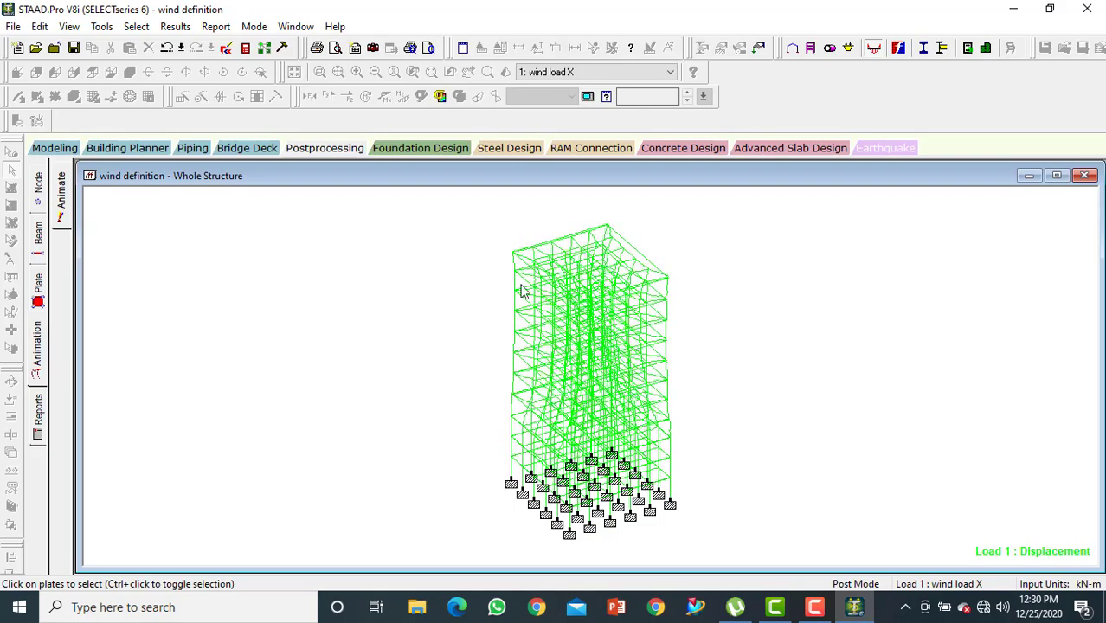
{"action": "left_click", "coordinate": [670, 73]}
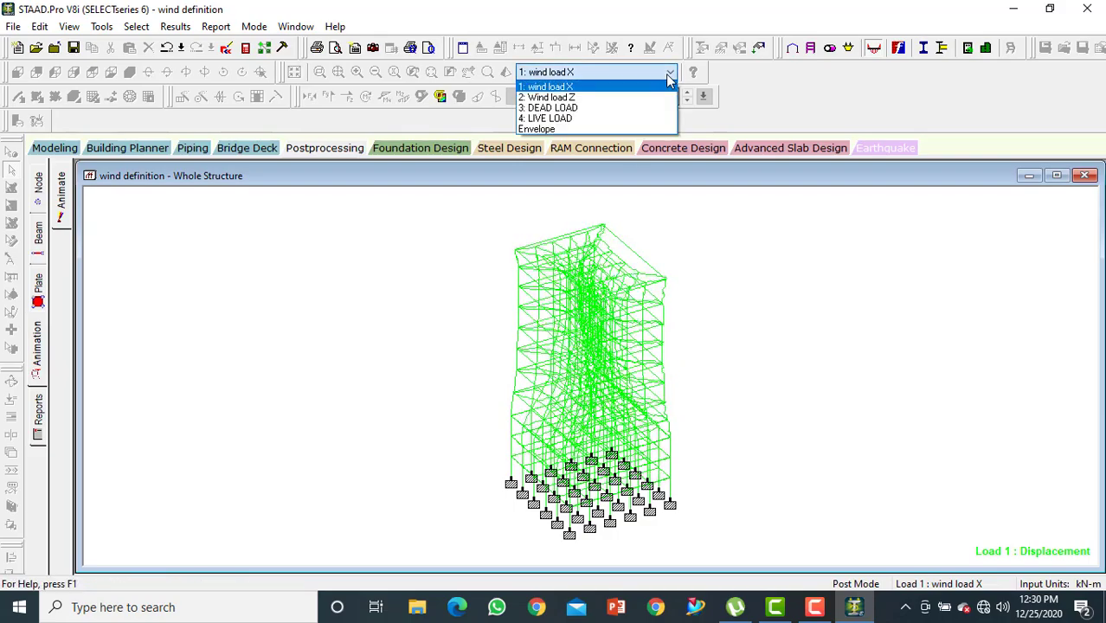
{"action": "left_click", "coordinate": [604, 97]}
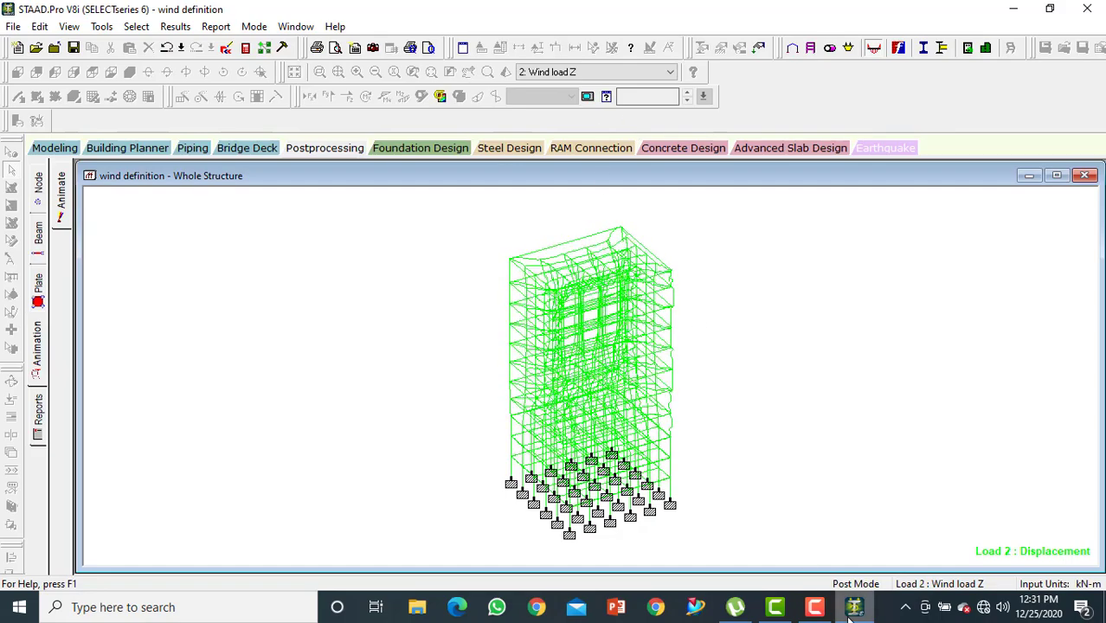
{"action": "left_click", "coordinate": [823, 611]}
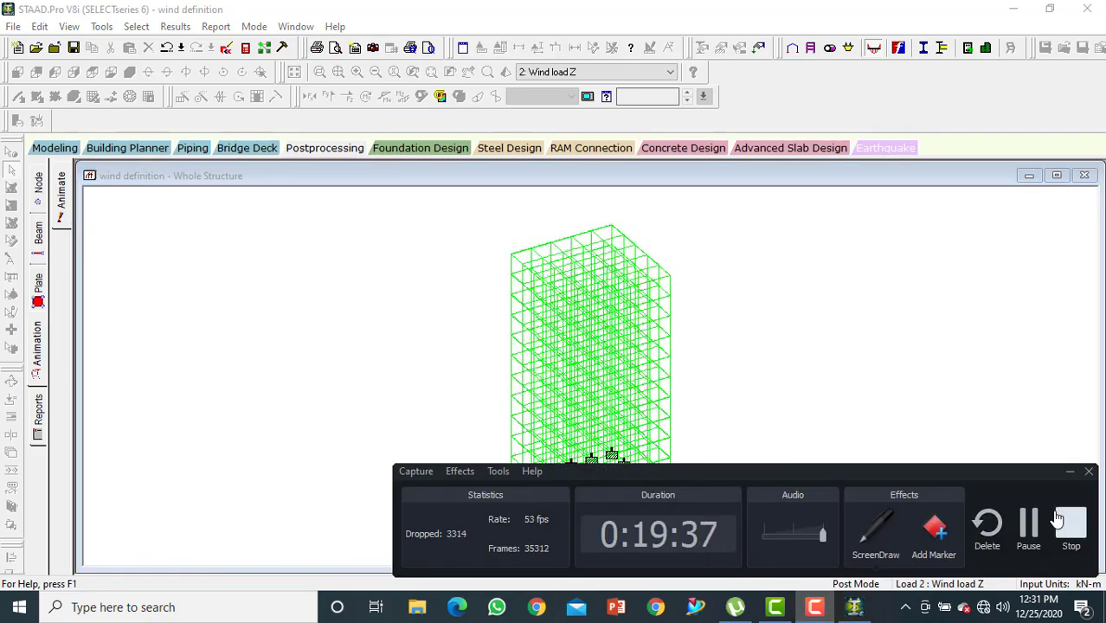